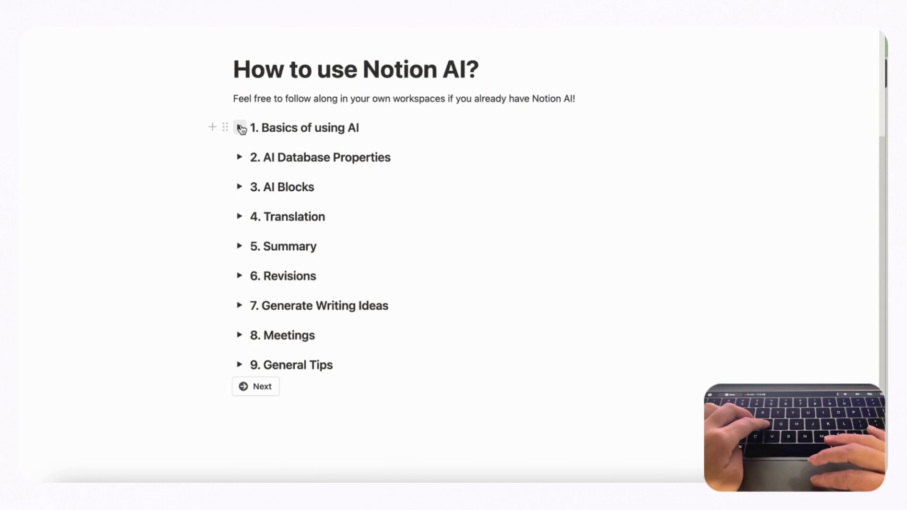
Expand the AI Database Properties section and add an AI summary property to Sample Database with auto-update on page edits on
left_click(239, 157)
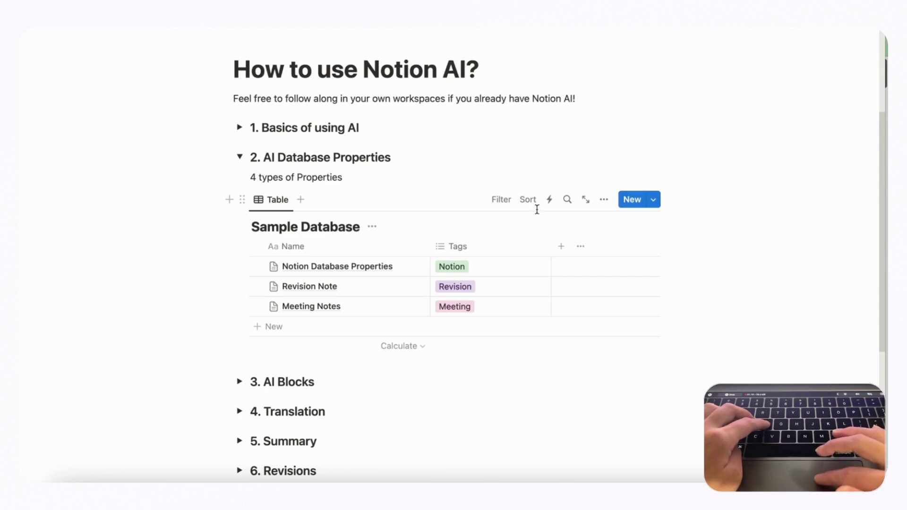
left_click(562, 248)
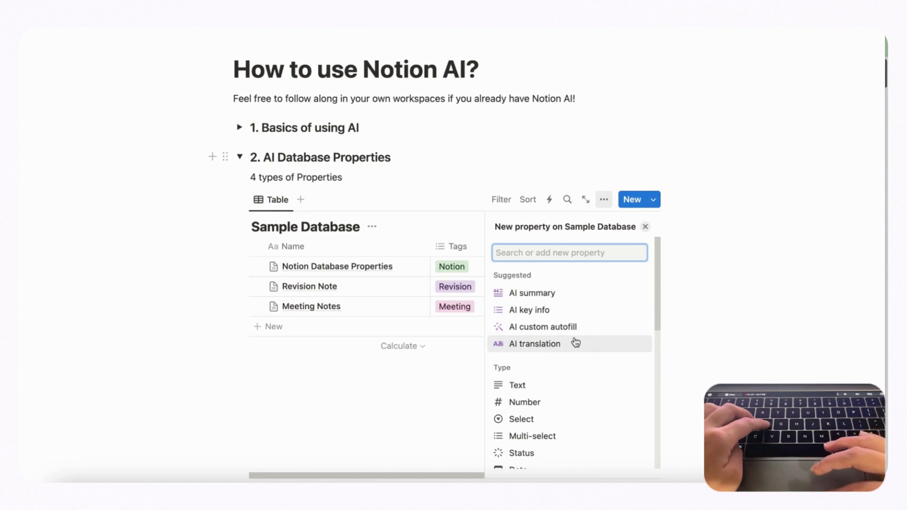
left_click(555, 295)
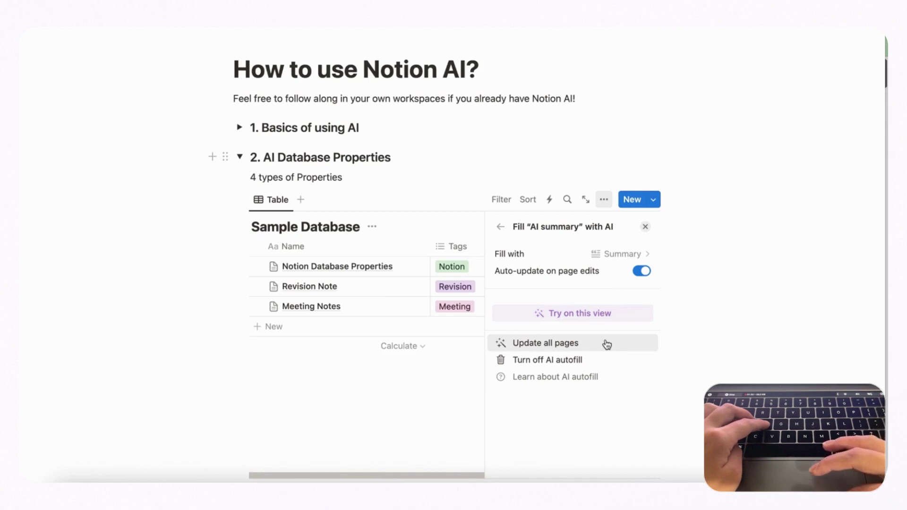
left_click(645, 227)
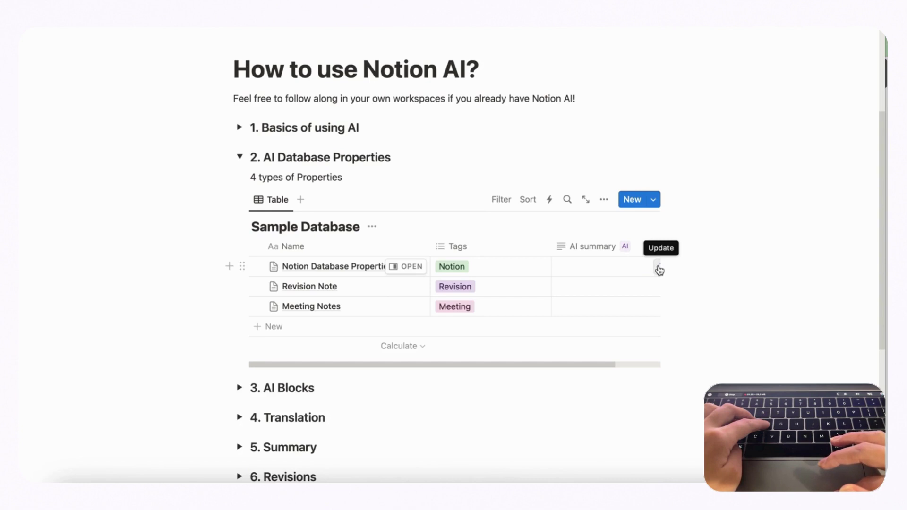
Generate the AI summary for the Notion Database Properties page in Sample Database
scroll(628, 272, "right", 2)
left_click(618, 270)
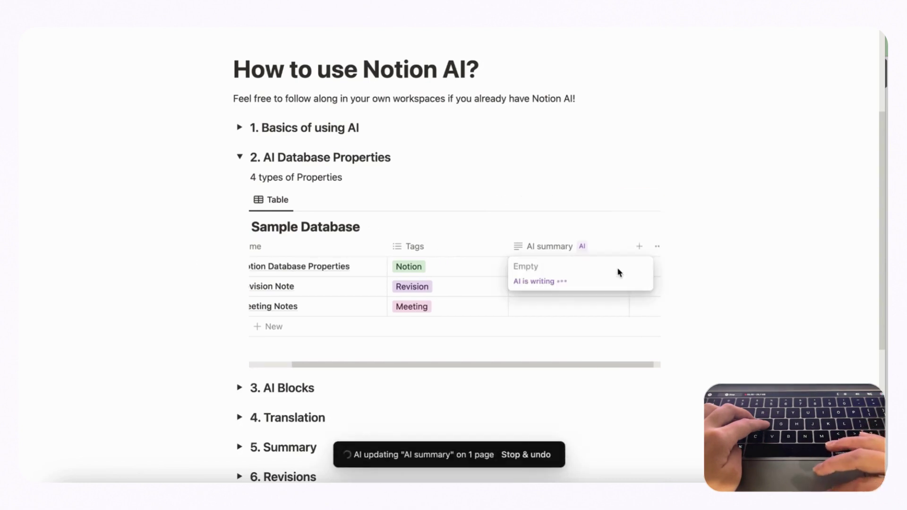
scroll(662, 300, "down", 3)
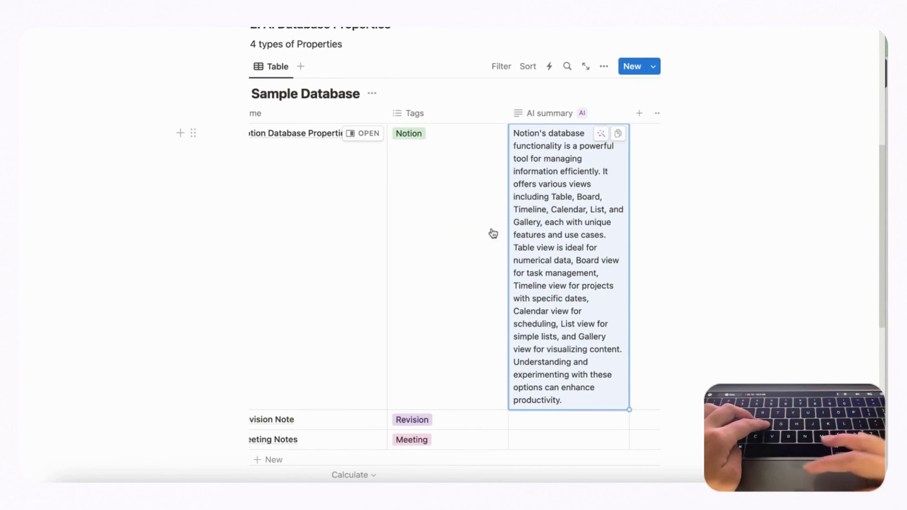
Open the Notion Database Properties page in side peek and compare its article text with the AI summary
scroll(468, 208, "left", 2)
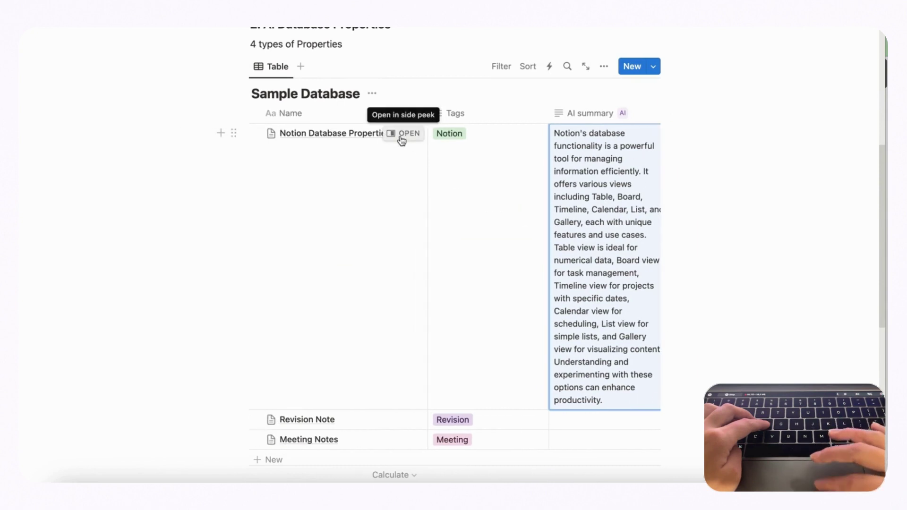
left_click(401, 135)
scroll(584, 176, "down", 2)
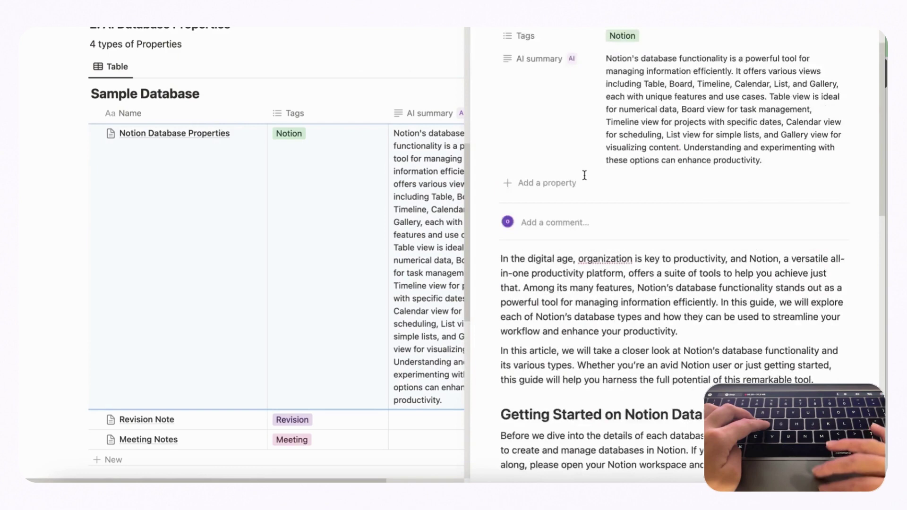
scroll(584, 175, "down", 5)
scroll(608, 239, "up", 5)
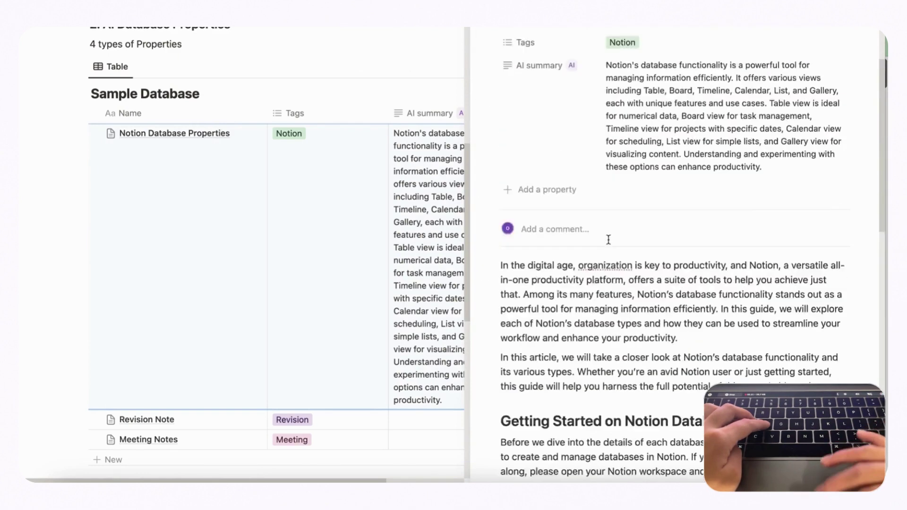
scroll(609, 240, "up", 2)
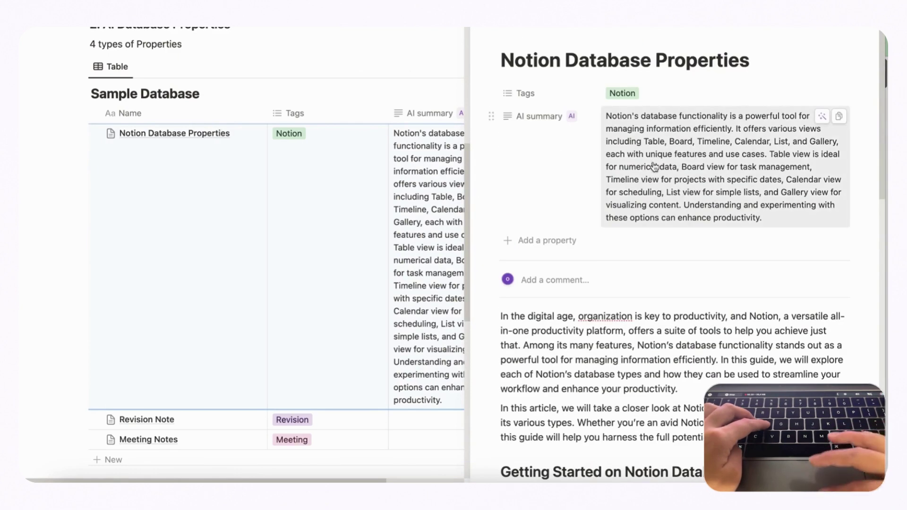
key("Escape")
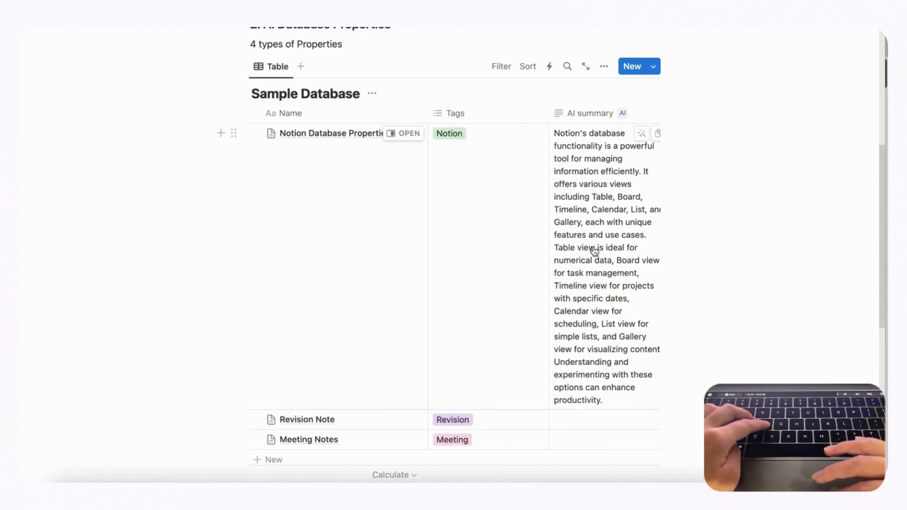
Delete the AI summary property from Sample Database
scroll(591, 198, "up", 1)
left_click(588, 144)
left_click(594, 294)
Add an AI key info property that extracts "Key topics in bullet points" and generate it for the Notion Database Properties page
left_click(562, 146)
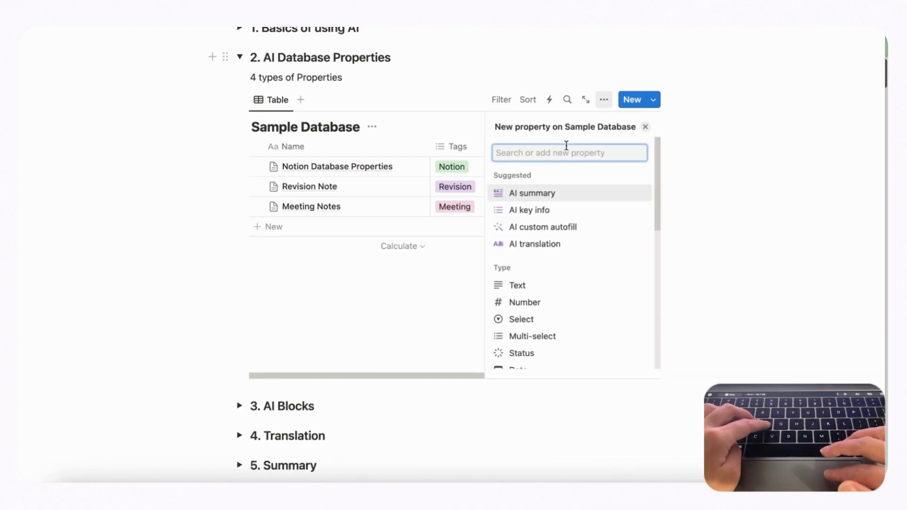
left_click(572, 212)
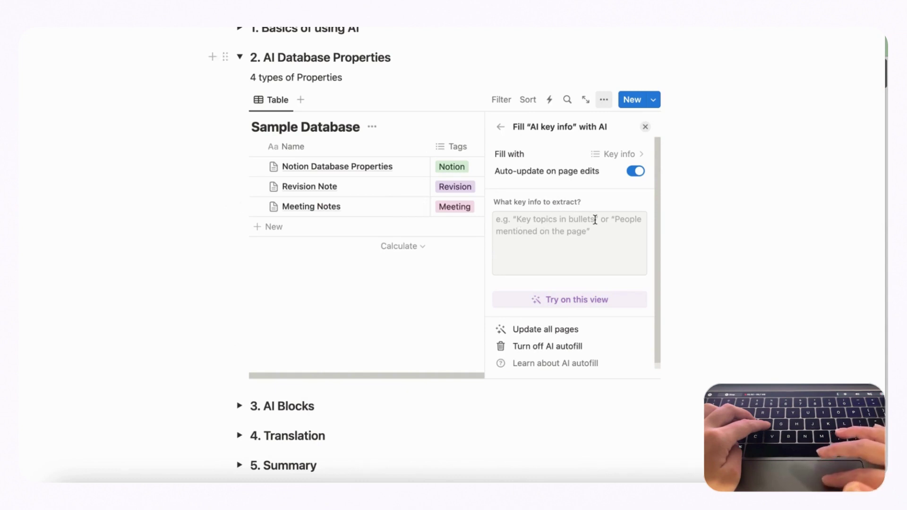
left_click(520, 229)
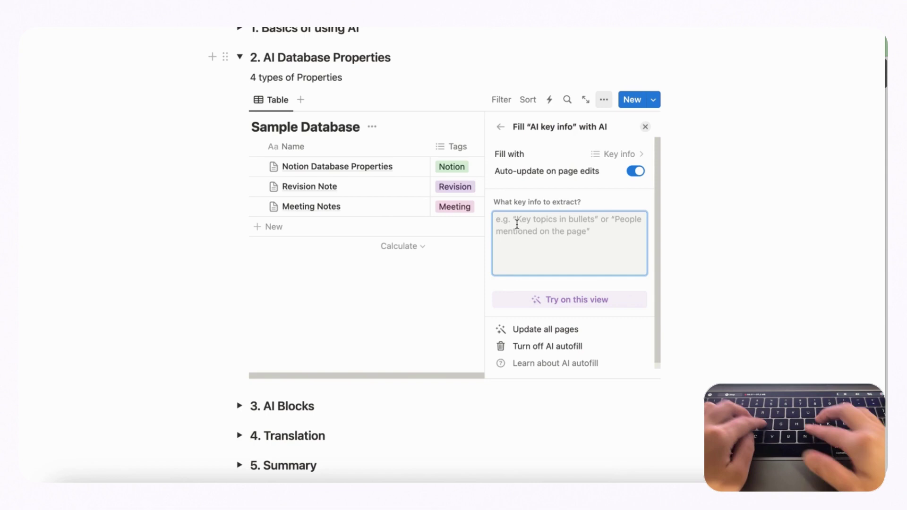
type("Key topics")
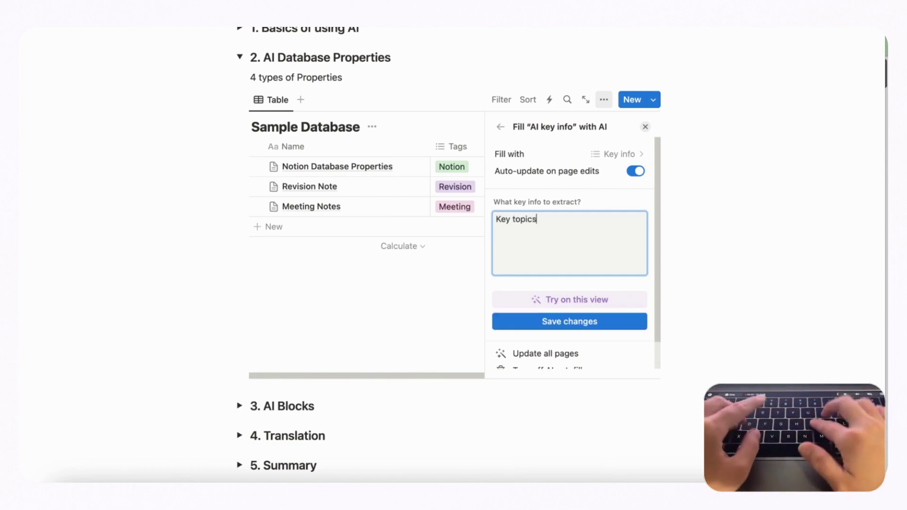
type(" in bullet points")
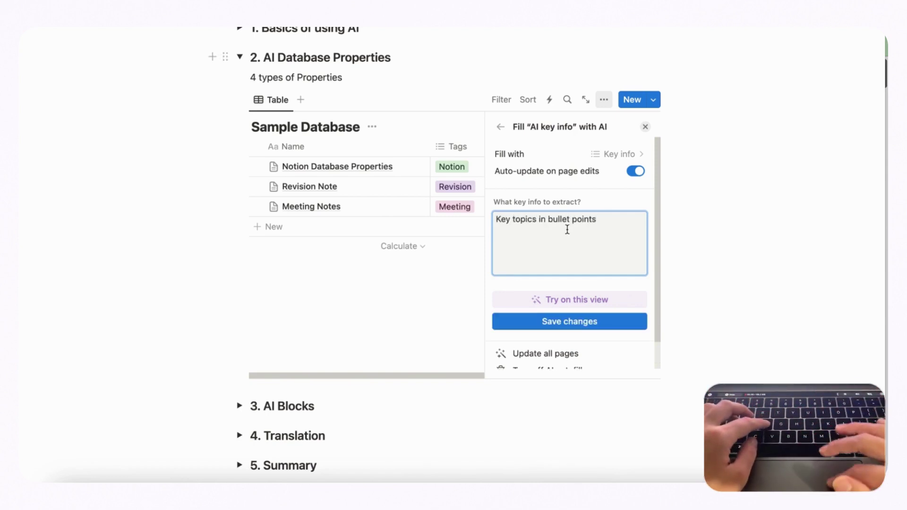
scroll(568, 230, "down", 2)
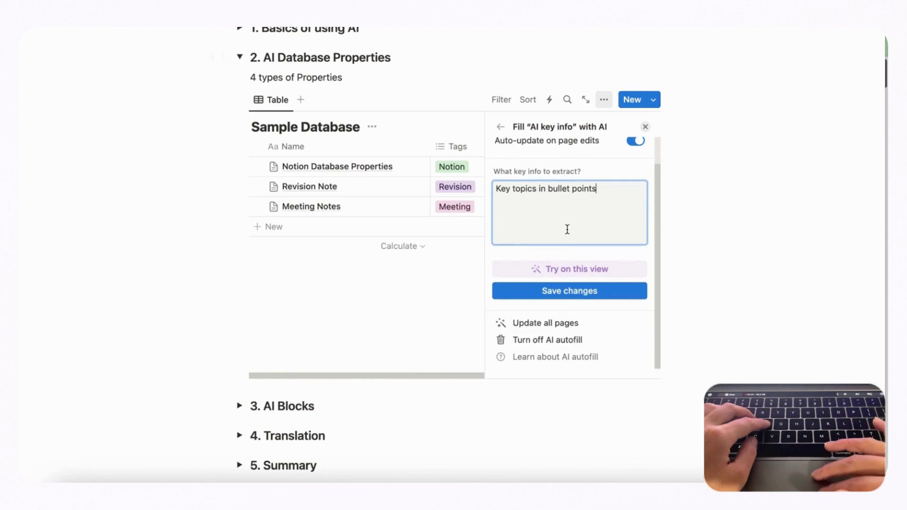
left_click(582, 292)
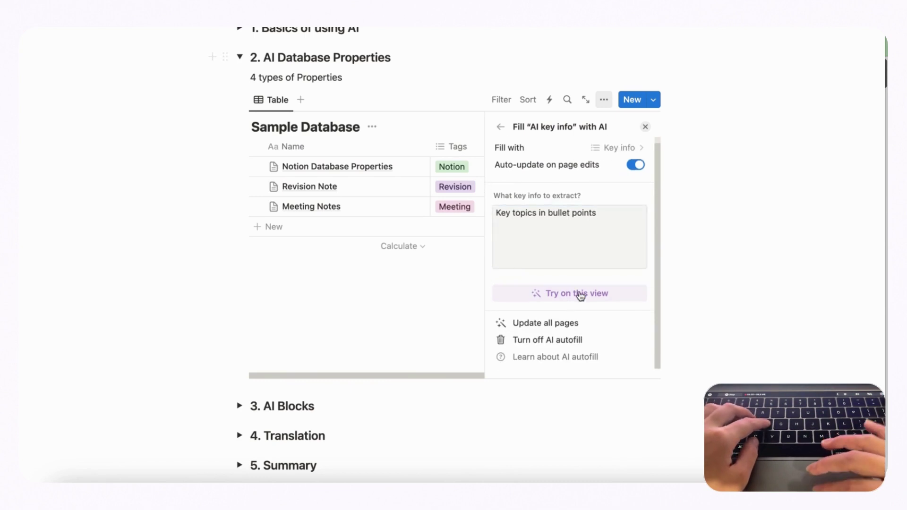
left_click(646, 127)
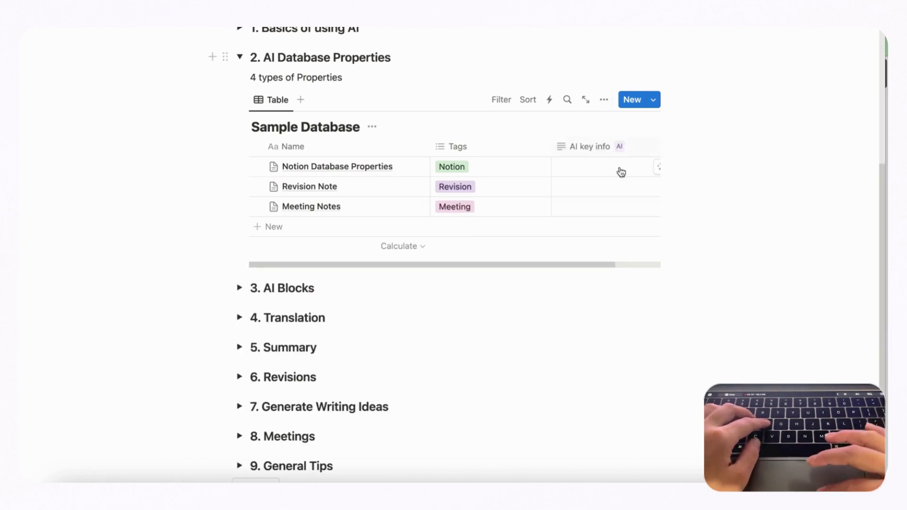
left_click(659, 168)
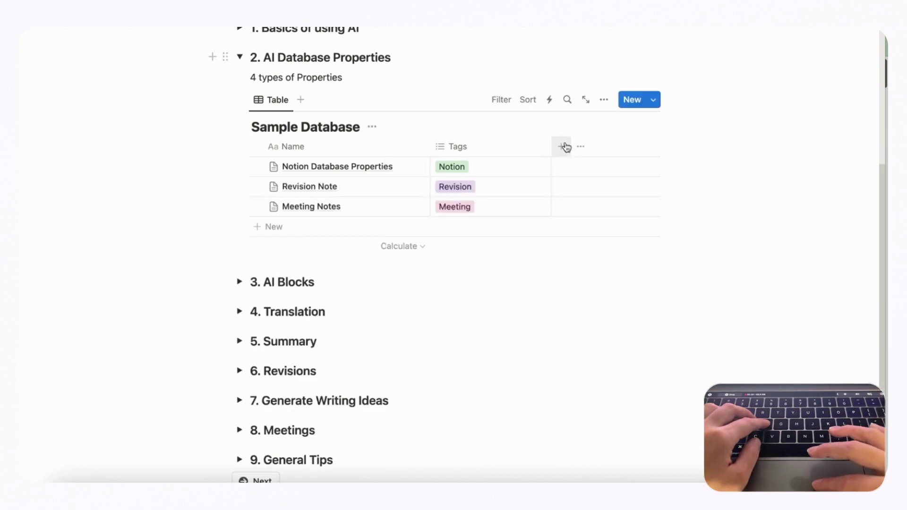
Add an AI custom autofill property to Sample Database that generates "5 review questions based on this page" and save it
left_click(563, 146)
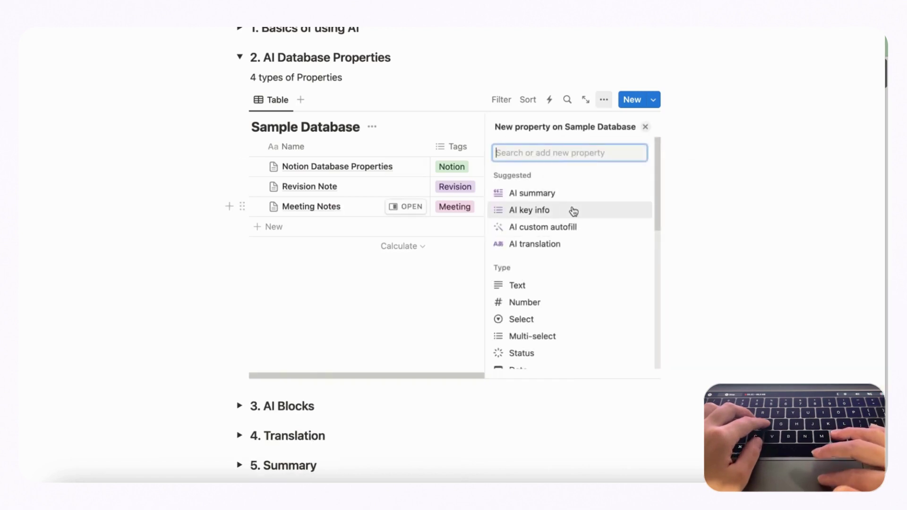
left_click(627, 232)
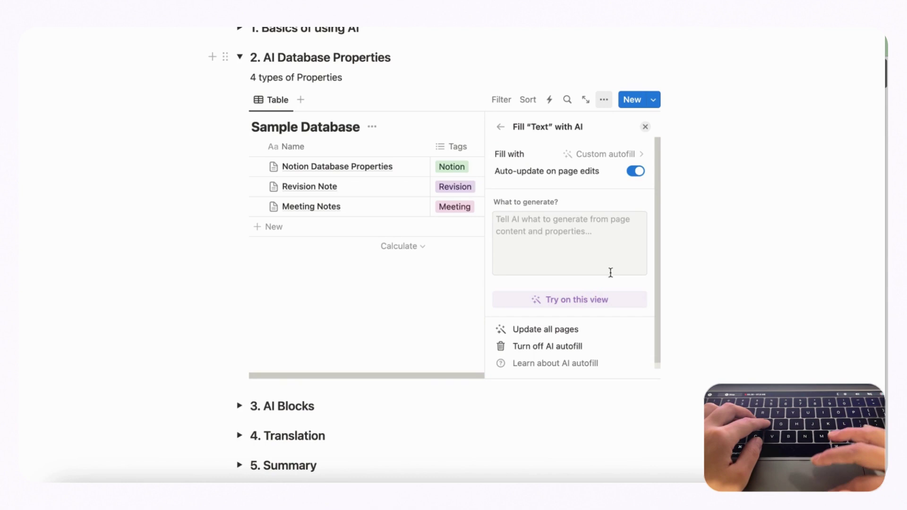
left_click(522, 227)
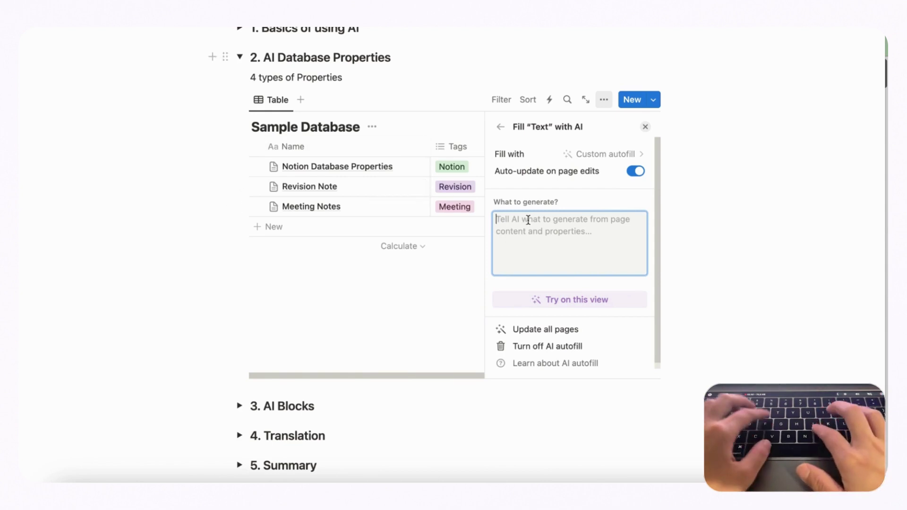
type("5 review q")
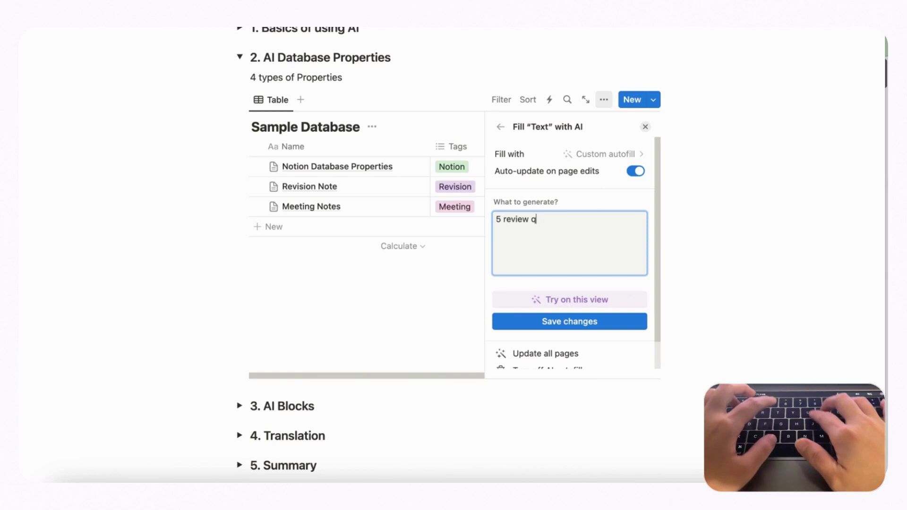
type("uestions based on this page")
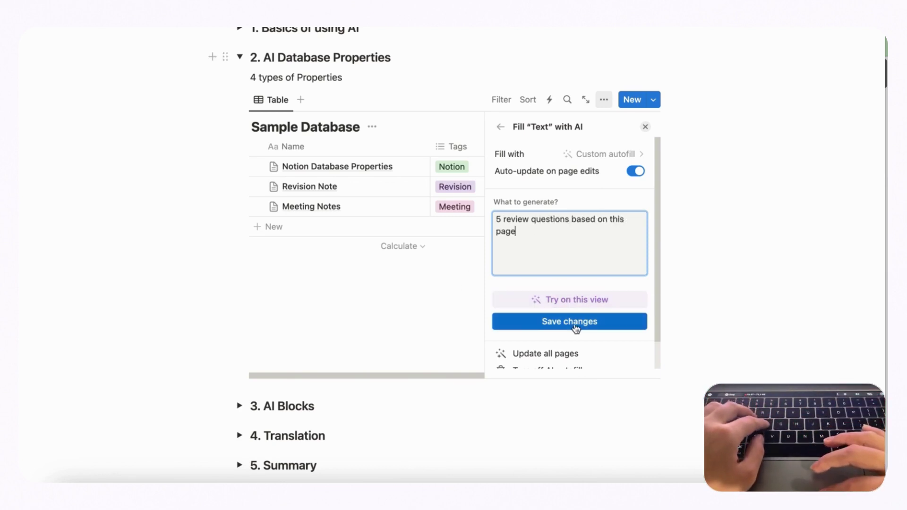
left_click(576, 326)
left_click(645, 127)
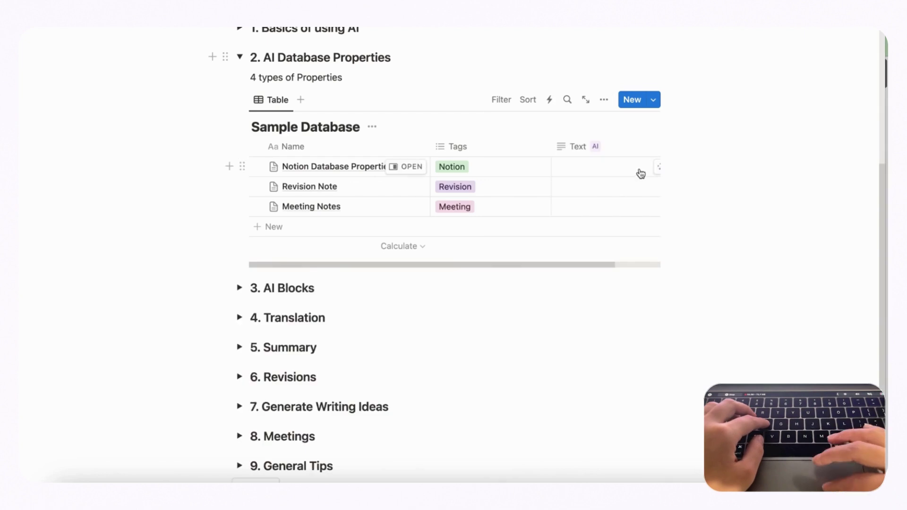
Generate the review questions for the Notion Database Properties page, and undo the addition of the custom autofill property
left_click(659, 168)
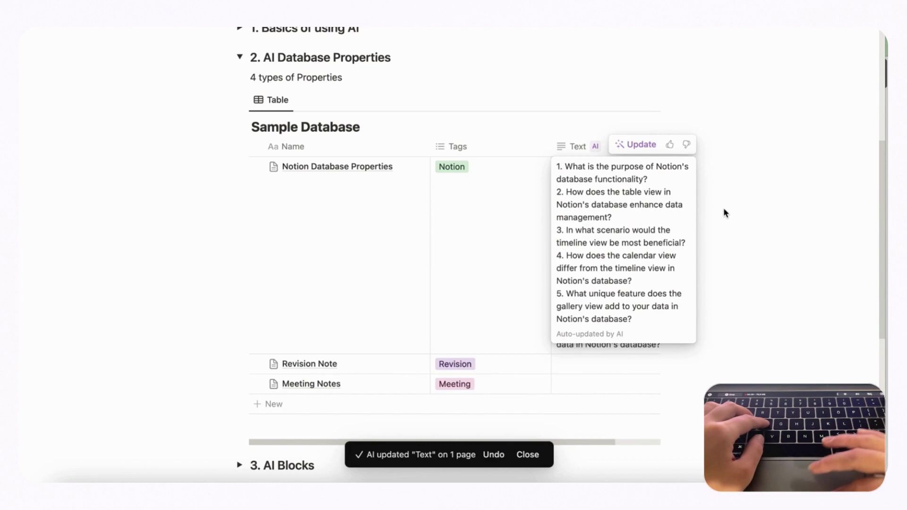
key("Escape")
key("super+z")
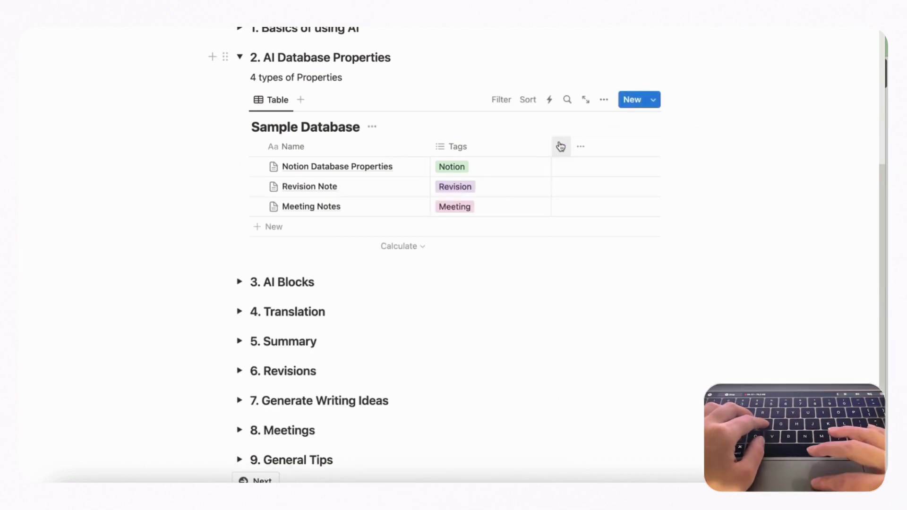
Add an AI translation property to Sample Database that translates all properties, Name and Tags, to Spanish, and save the changes
left_click(561, 148)
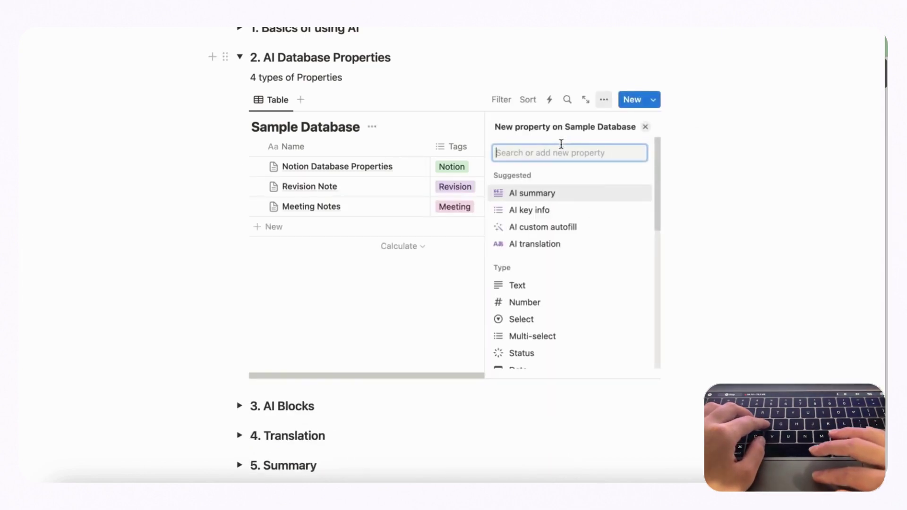
left_click(563, 249)
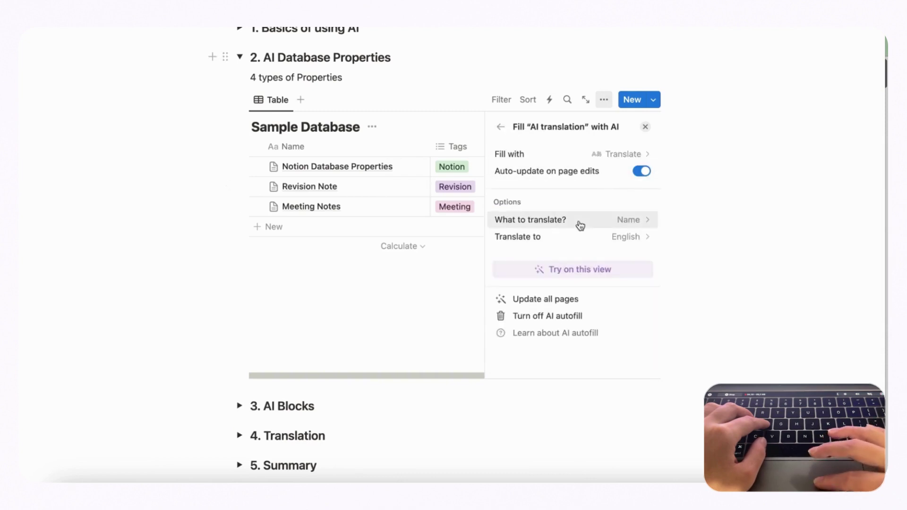
left_click(607, 237)
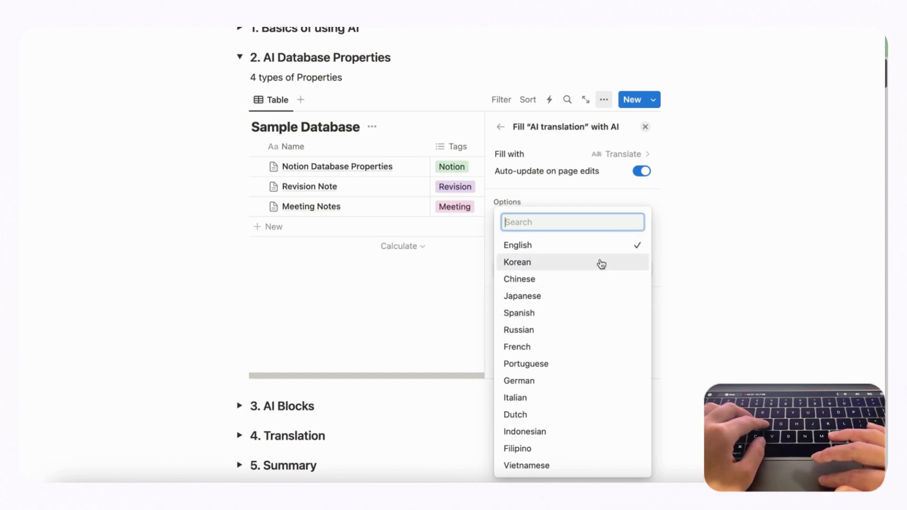
left_click(604, 313)
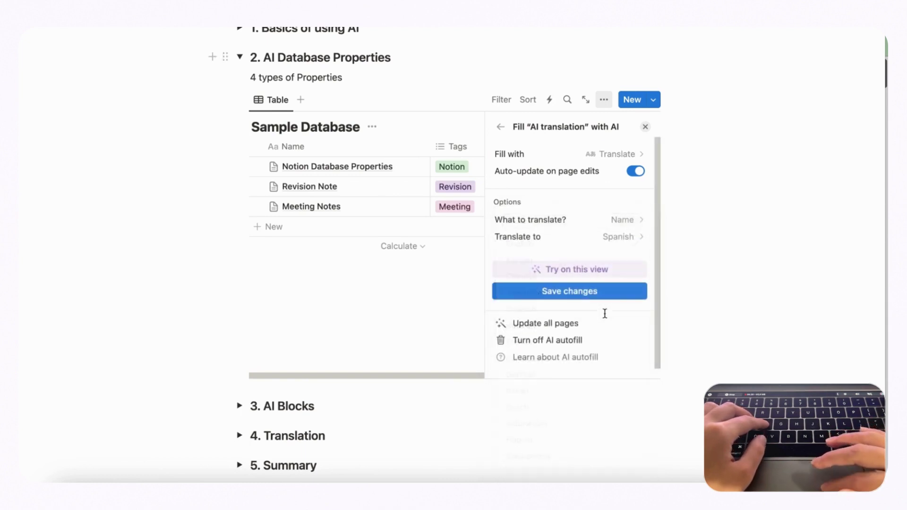
left_click(637, 220)
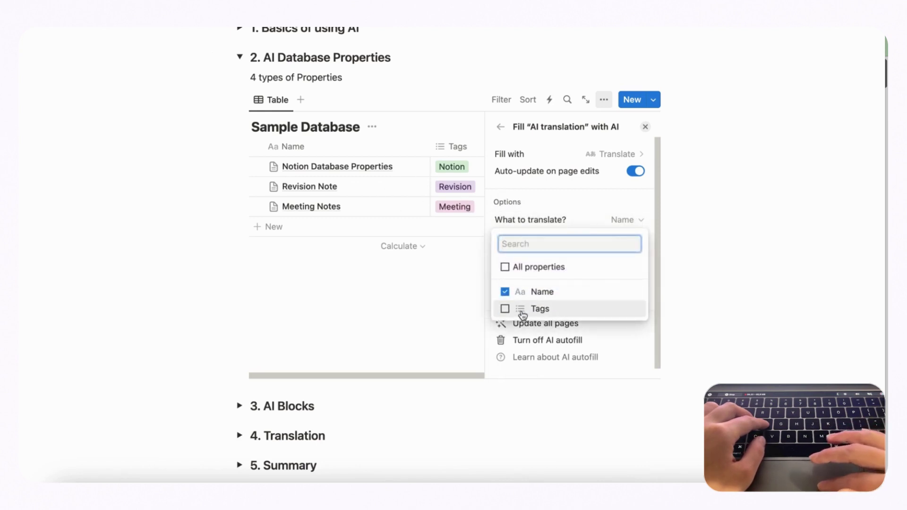
left_click(506, 267)
left_click(606, 191)
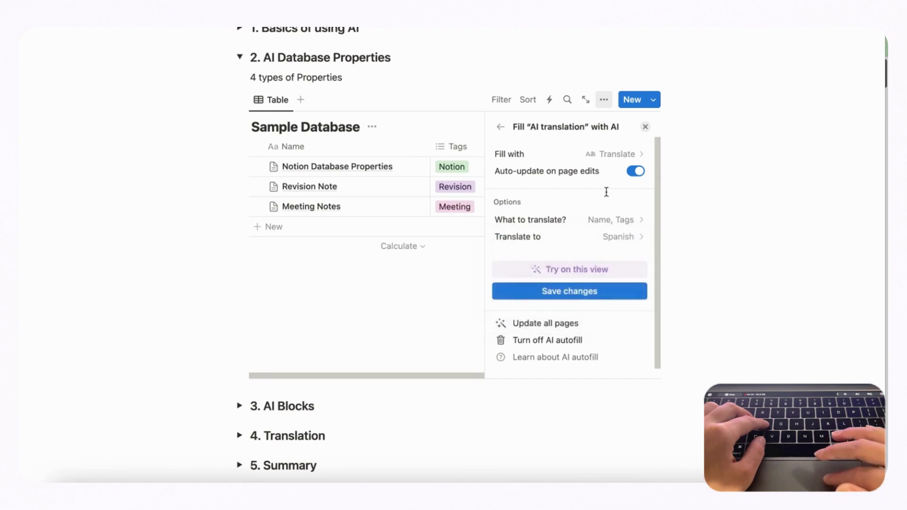
left_click(582, 291)
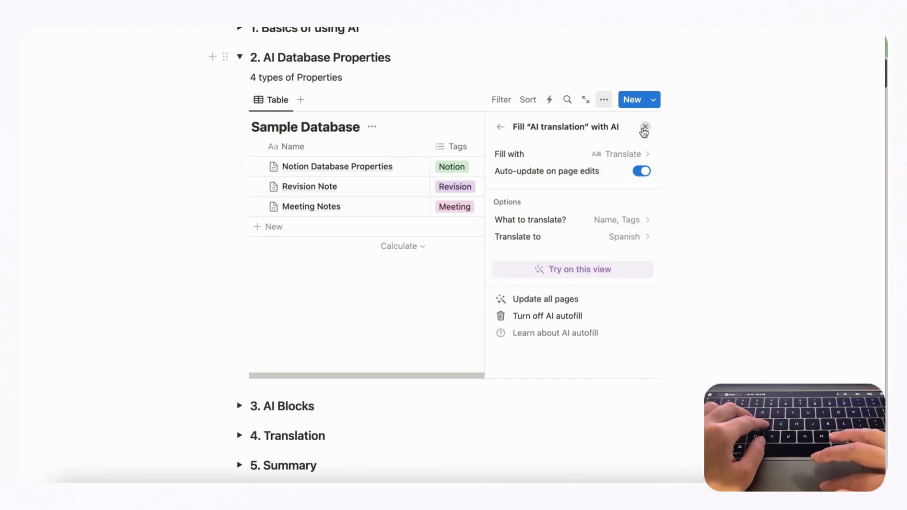
Close the AI translation settings and generate the Spanish translation for the Notion Database Properties page
left_click(645, 127)
left_click(658, 169)
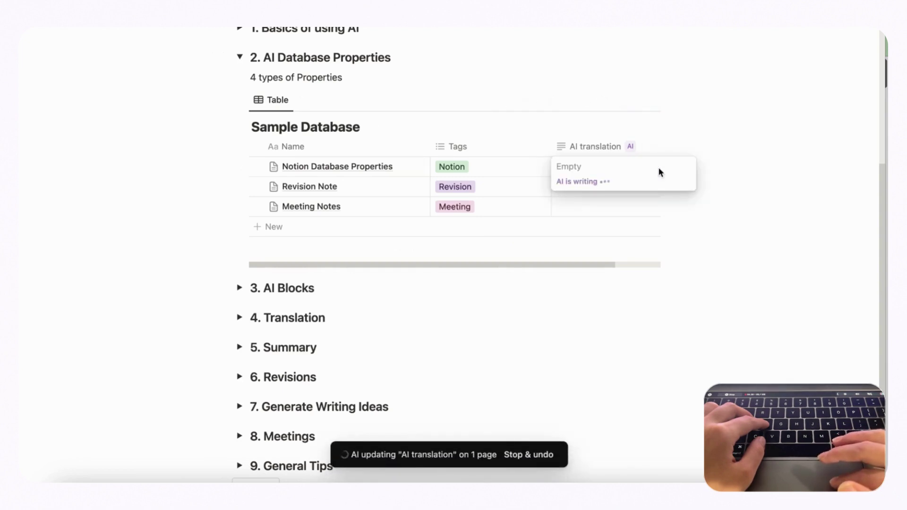
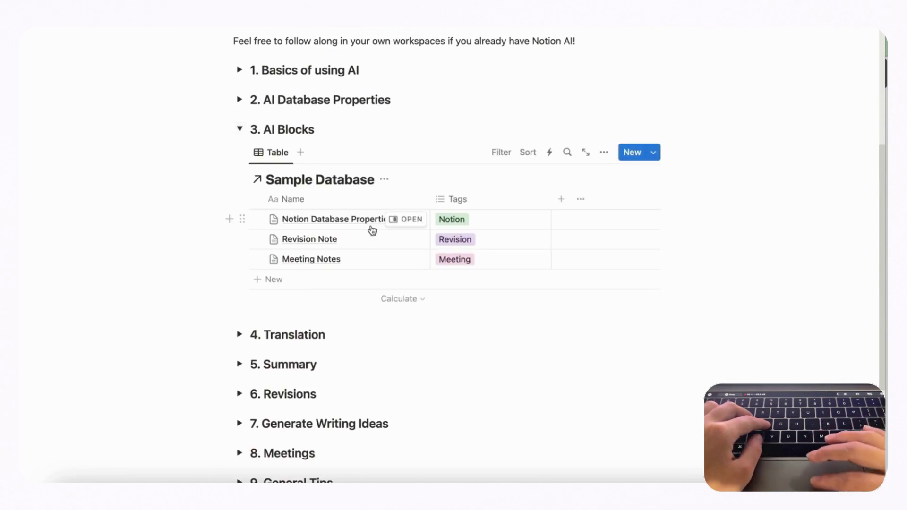
Open the Notion Database Properties page from the AI Blocks section and generate a summary in an AI Summary block after its last paragraph
left_click(411, 220)
scroll(569, 250, "down", 8)
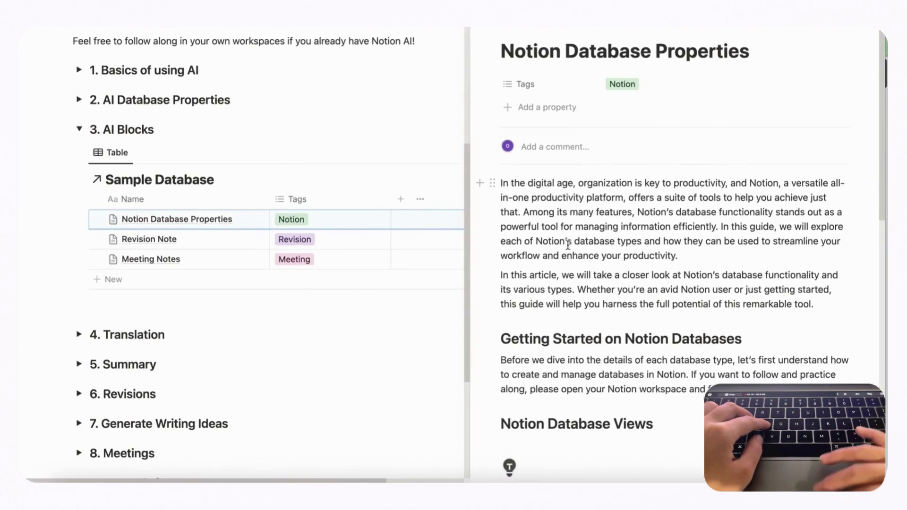
scroll(570, 251, "down", 5)
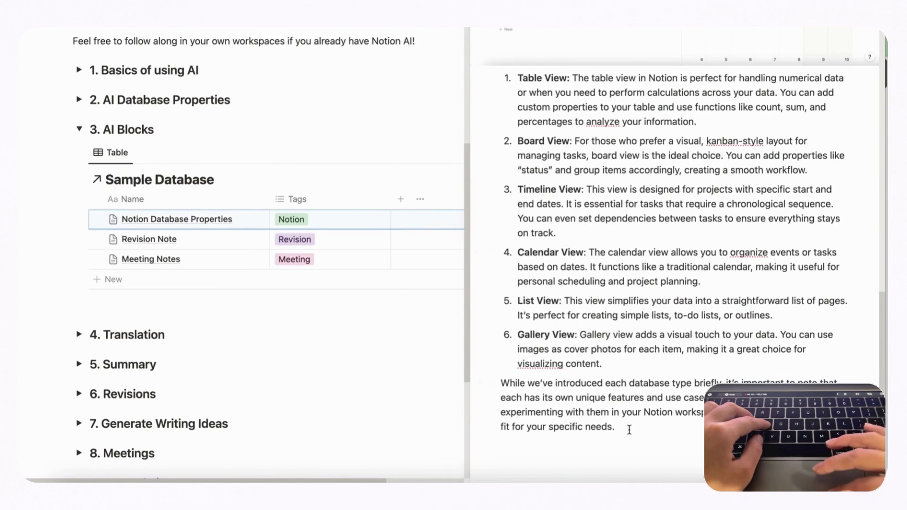
key("Return")
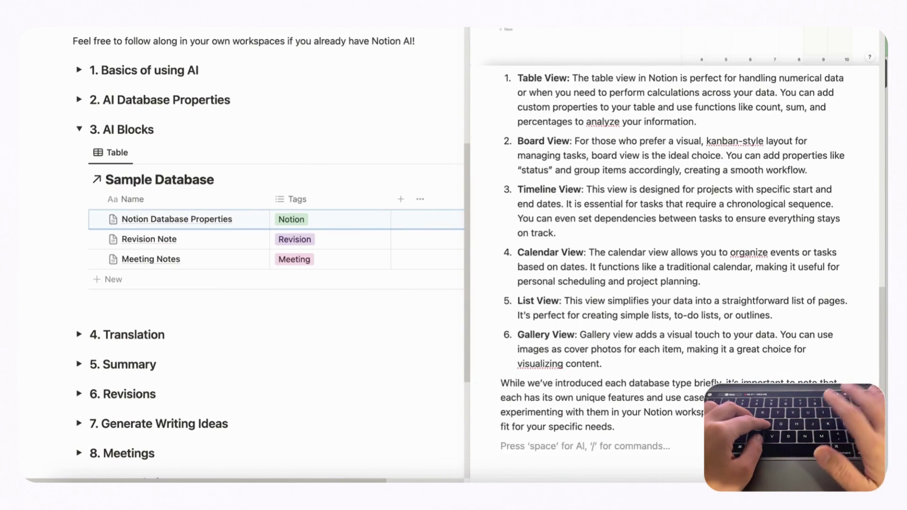
type("/ai")
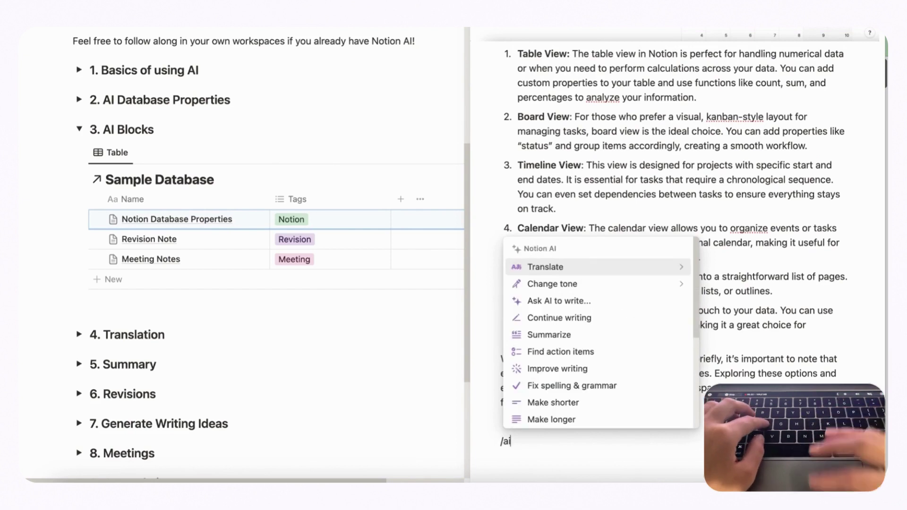
scroll(598, 282, "down", 5)
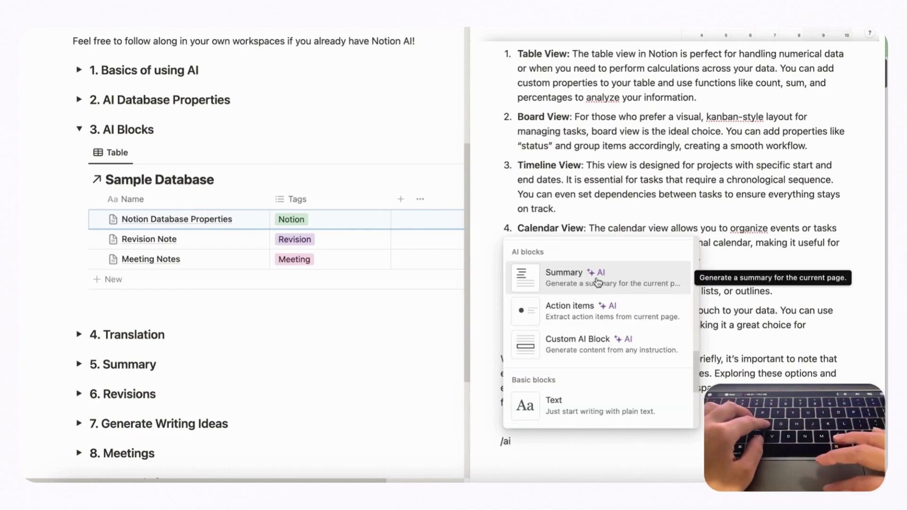
left_click(571, 278)
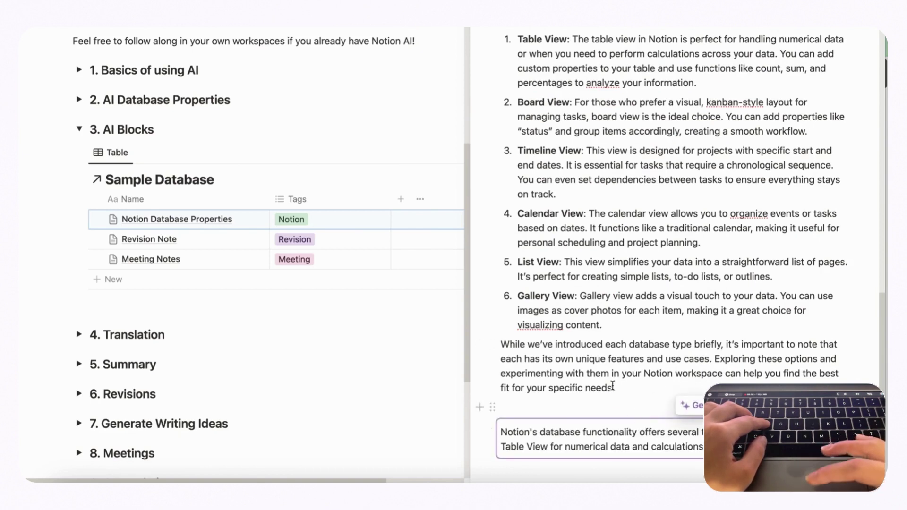
Generate an inline summary with the AI Summarize command between the last paragraph and the AI Summary block, and accept the text
scroll(647, 265, "down", 2)
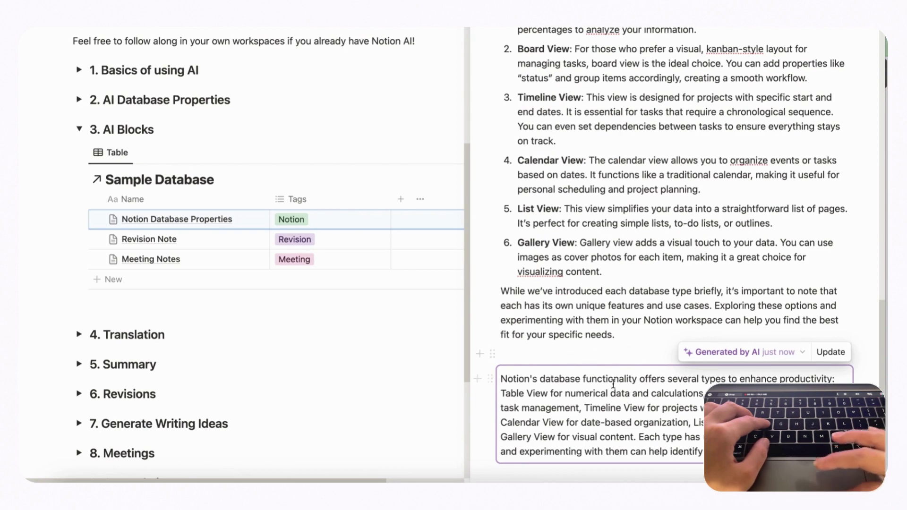
left_click(624, 335)
key("Return")
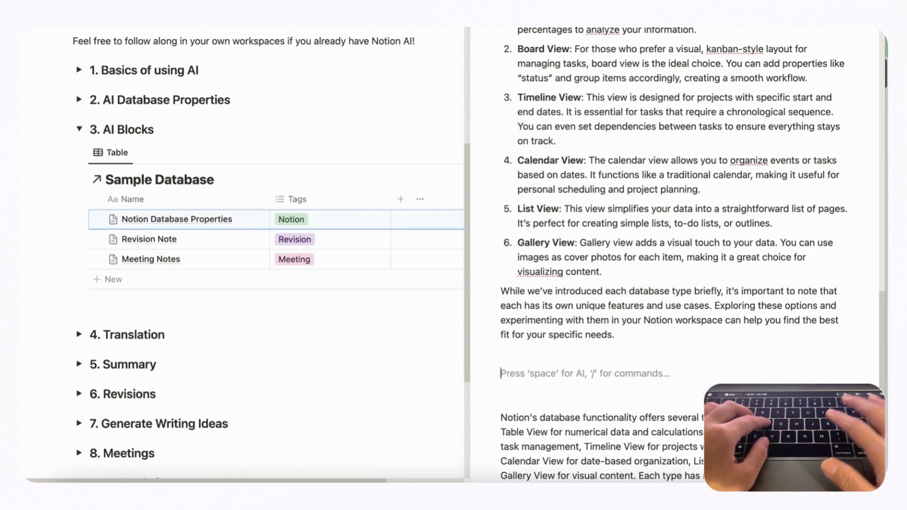
type("/ai")
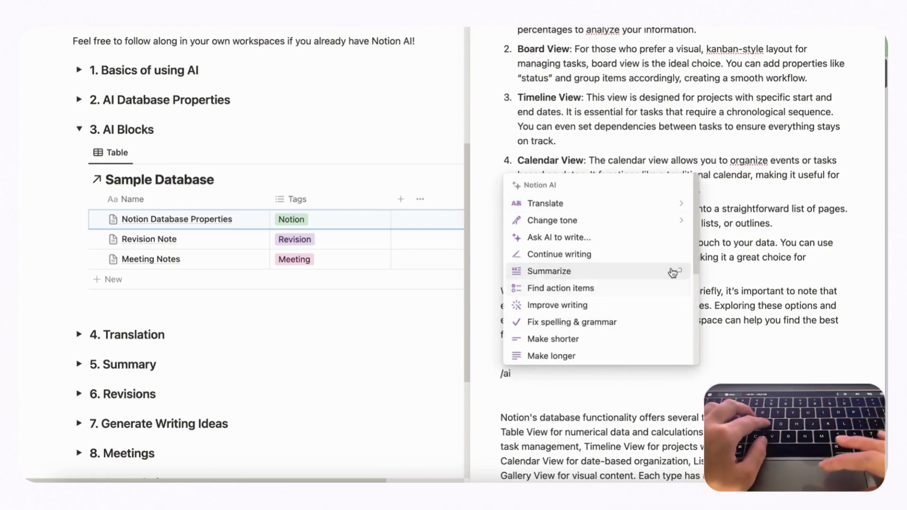
left_click(606, 272)
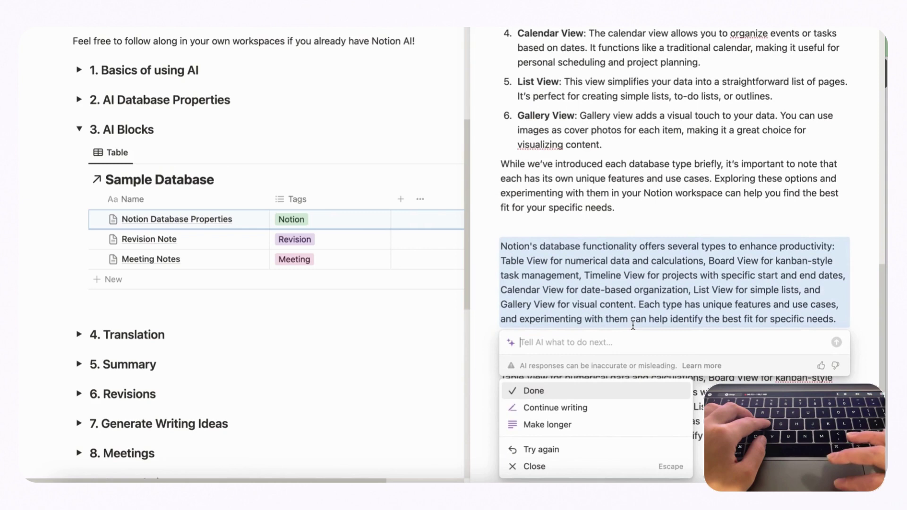
left_click(569, 392)
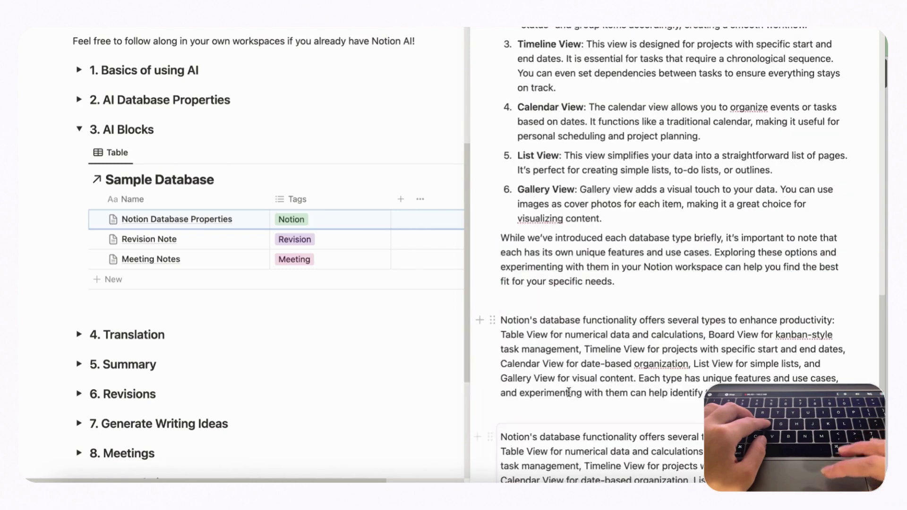
Delete the inline summary paragraph and the AI Summary block, including its generated text, from the end of the page
left_click(494, 320)
left_click(364, 244)
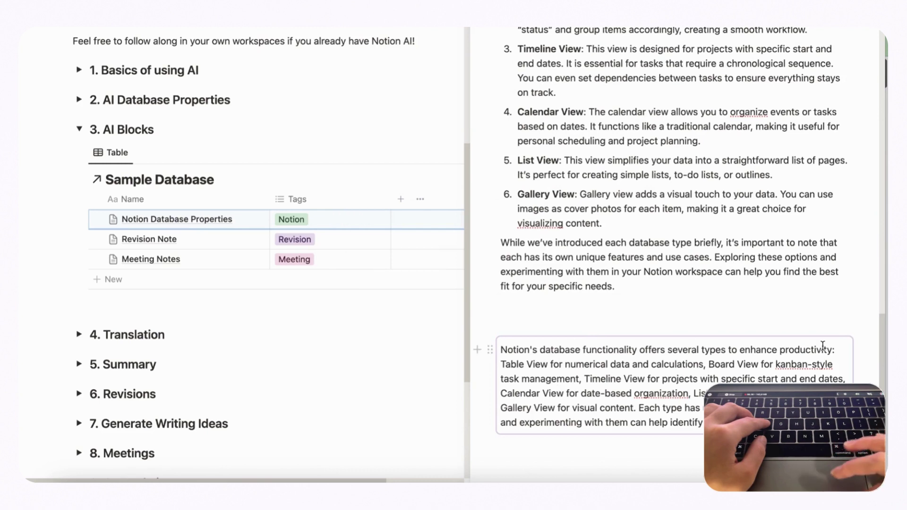
mouse_move(830, 364)
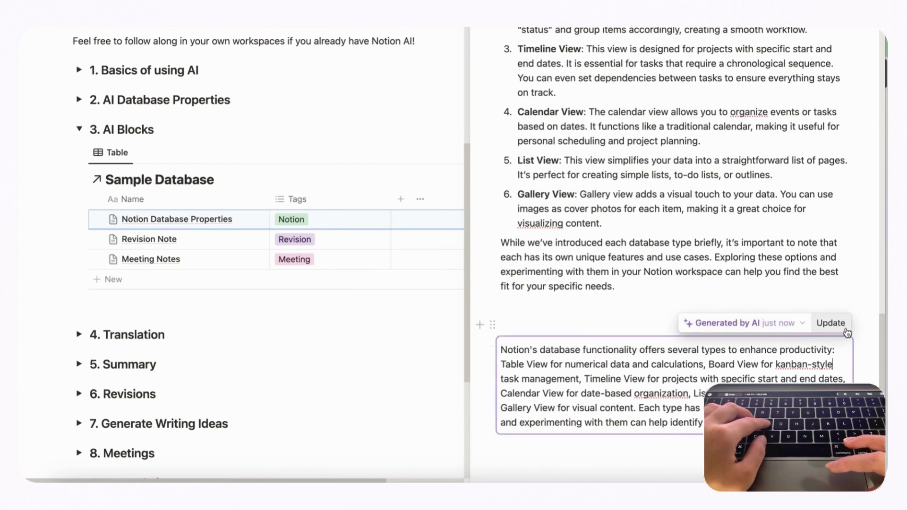
left_click(491, 349)
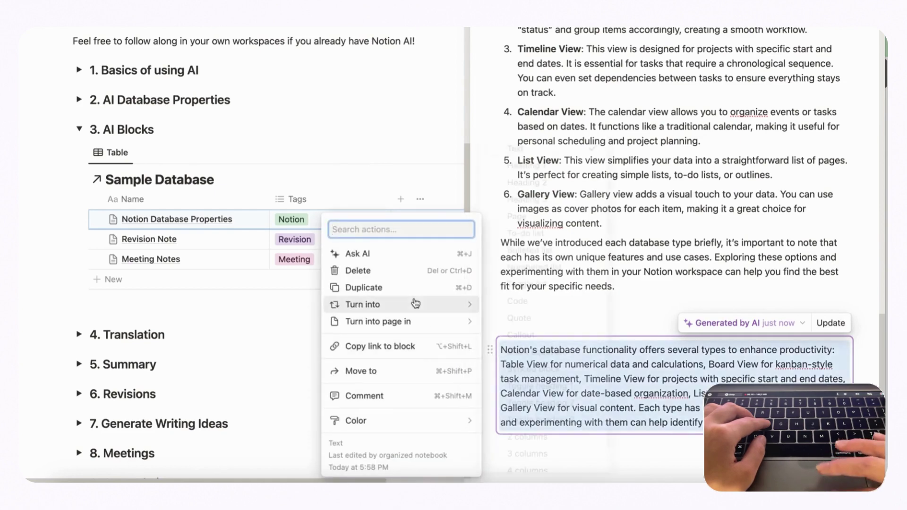
left_click(416, 270)
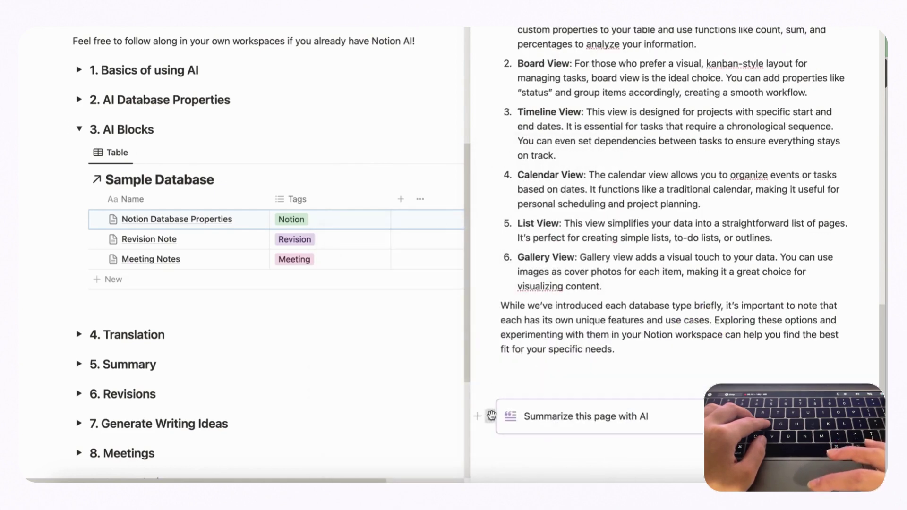
left_click(491, 417)
left_click(421, 348)
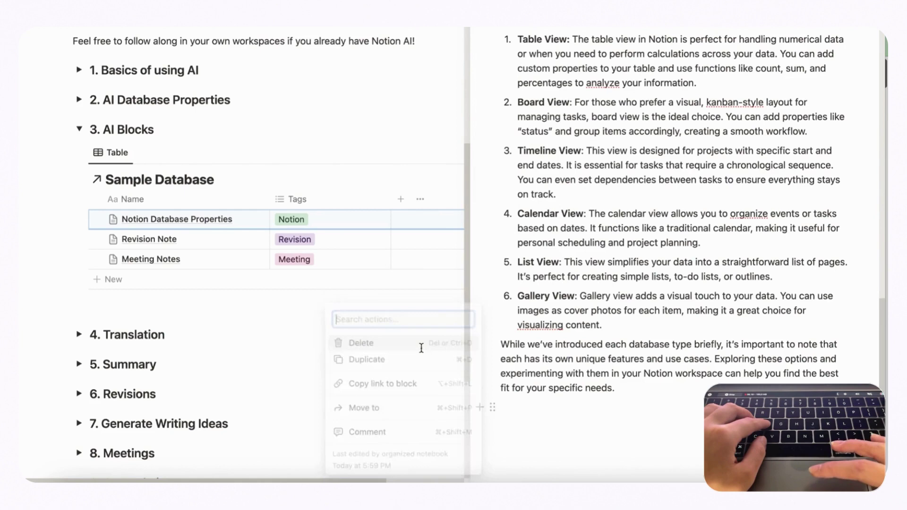
Add an AI Action items block below the last paragraph, generate its to-do list, and delete the block
left_click(522, 413)
key("Return")
type("/")
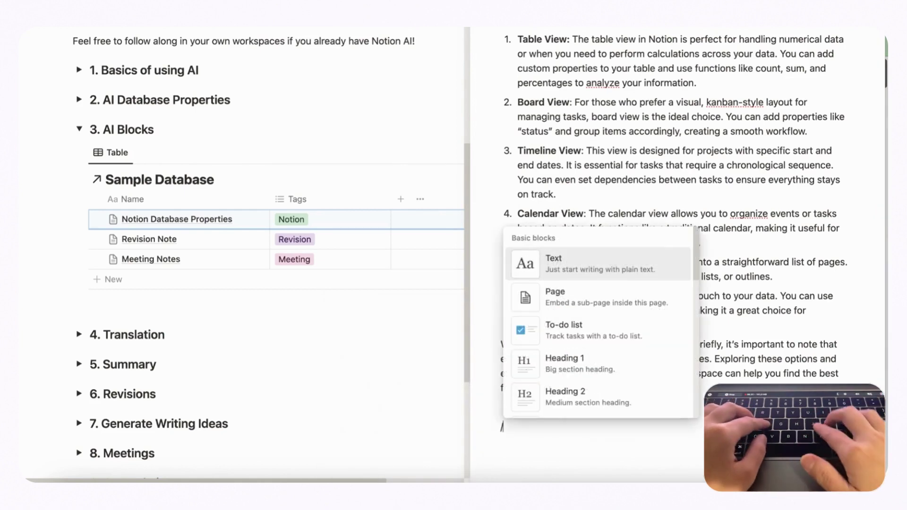
type("ai")
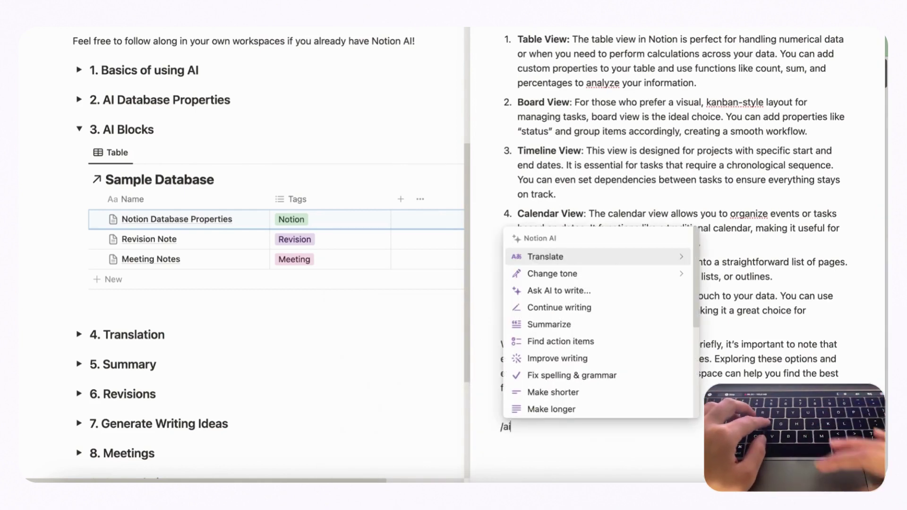
scroll(676, 374, "down", 6)
scroll(563, 377, "down", 10)
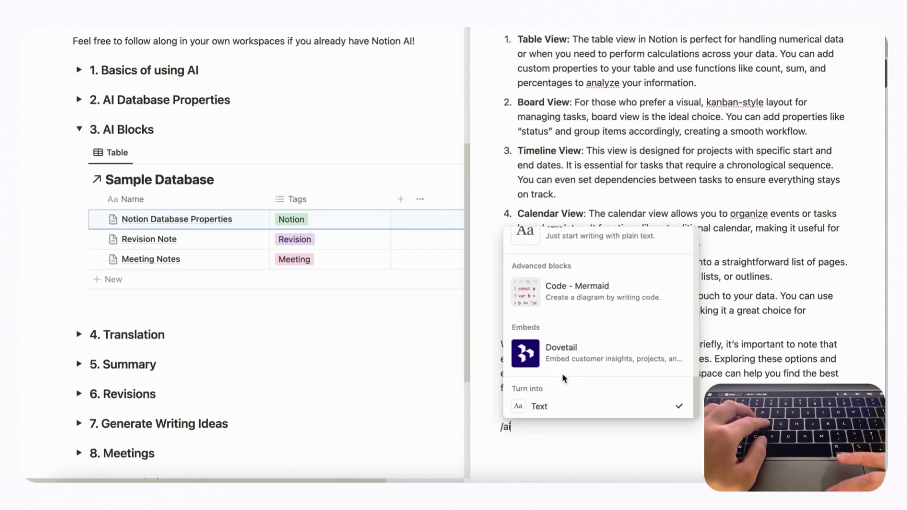
scroll(564, 377, "up", 8)
scroll(570, 355, "down", 2)
scroll(575, 332, "down", 2)
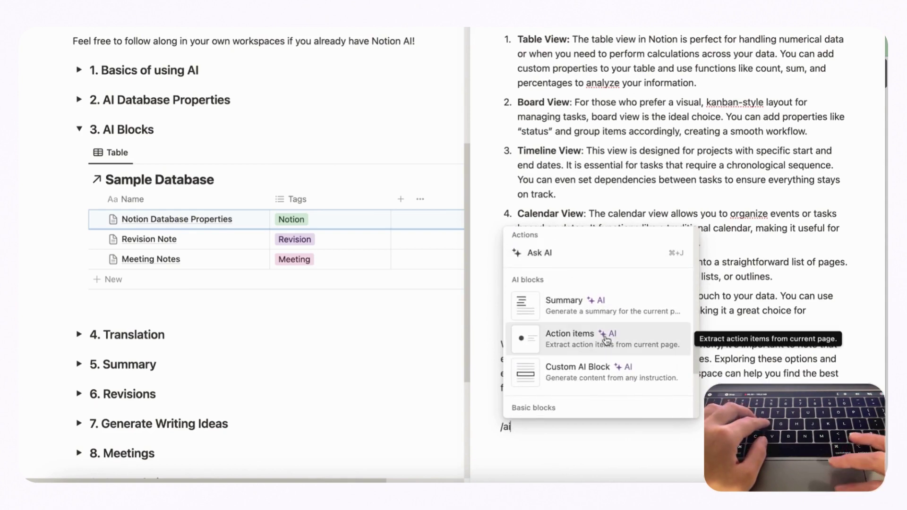
left_click(597, 341)
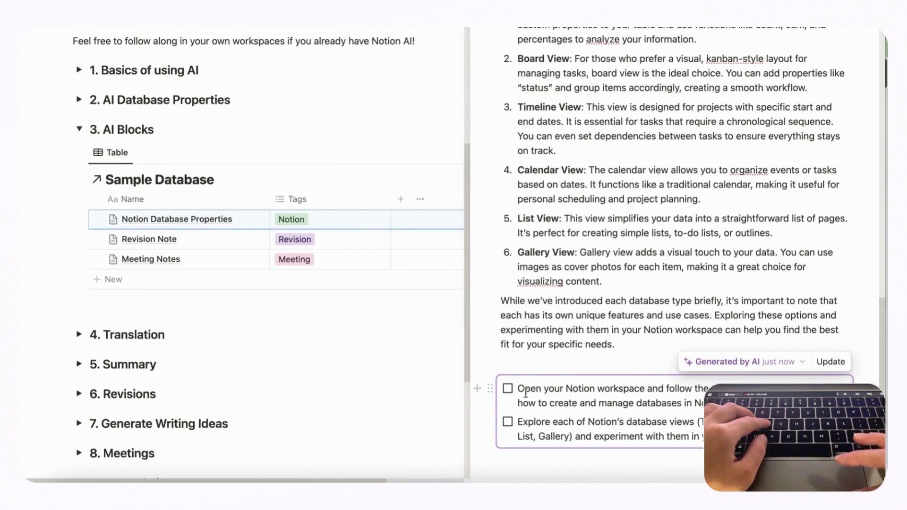
left_click(492, 389)
key("Delete")
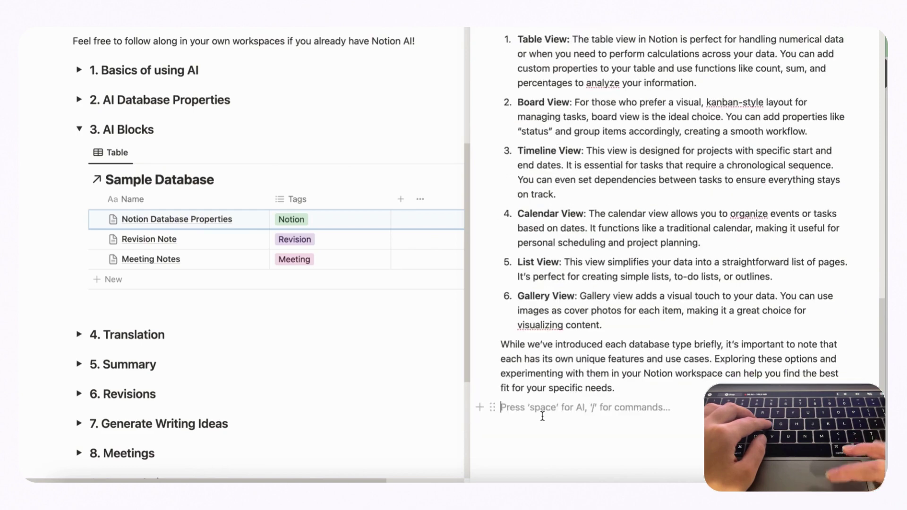
Insert a Custom AI Block below the last paragraph of the Notion Database Properties page
type("/ai")
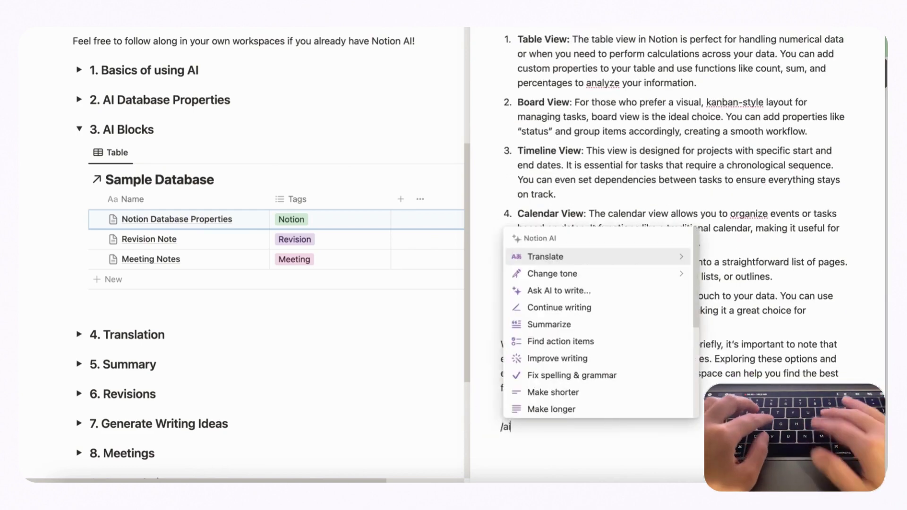
scroll(567, 374, "down", 10)
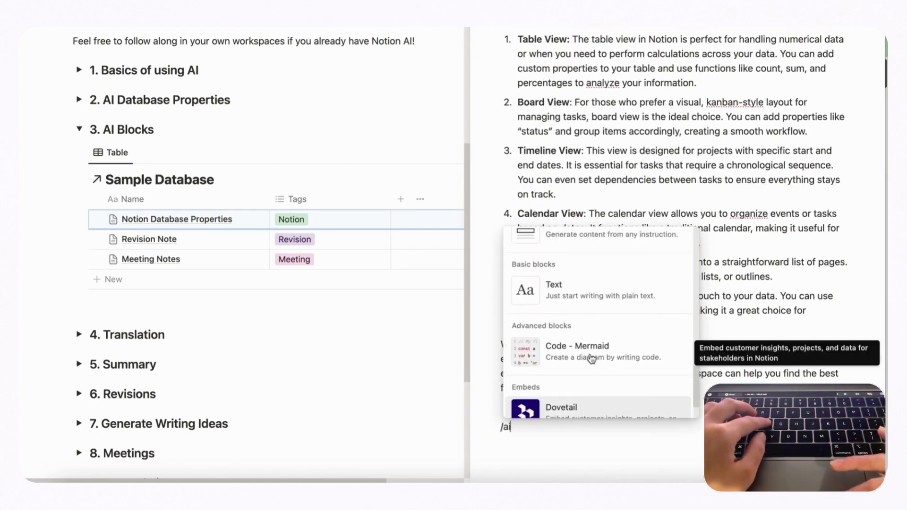
scroll(591, 357, "up", 5)
scroll(592, 358, "down", 3)
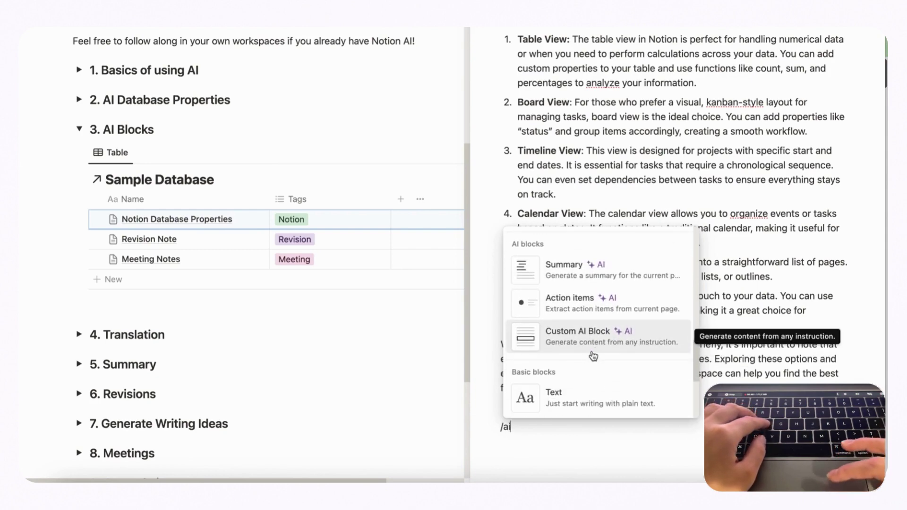
left_click(585, 344)
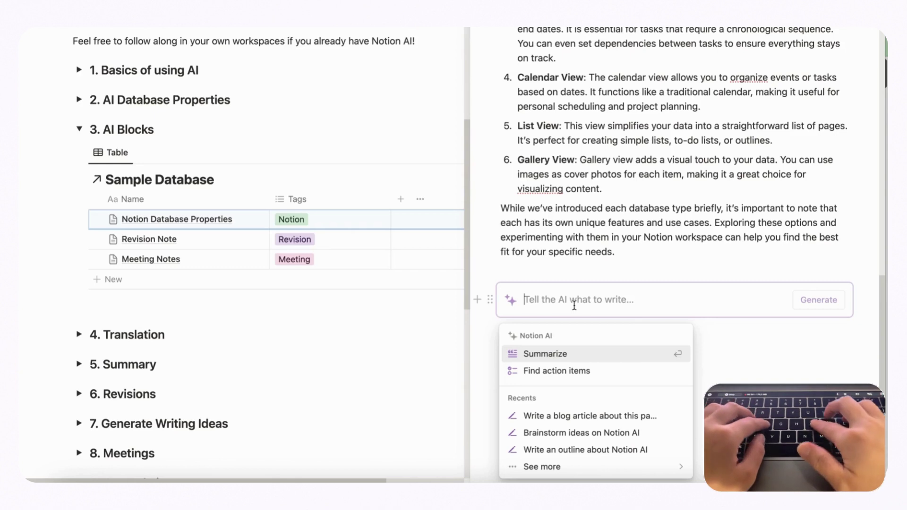
Instruct the custom AI block to write "5 review questions based on this page" and generate the questions
type("5 revie")
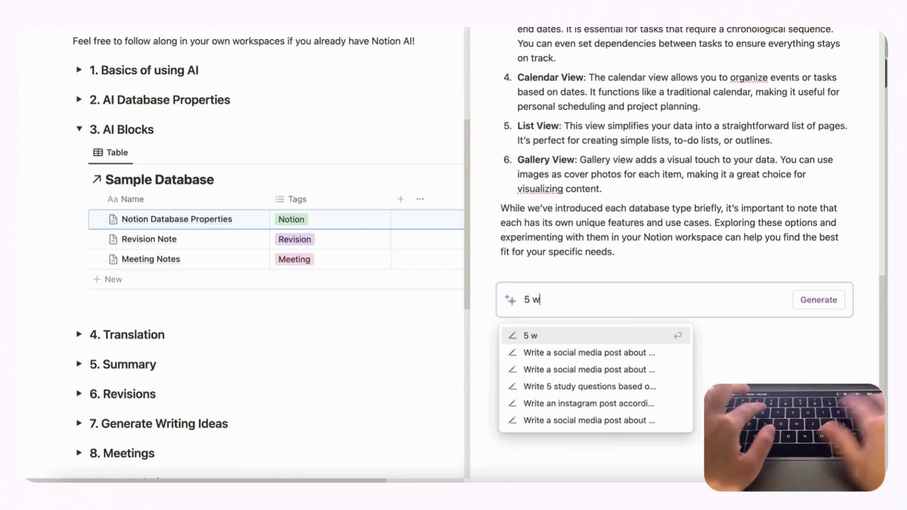
type("w qesu")
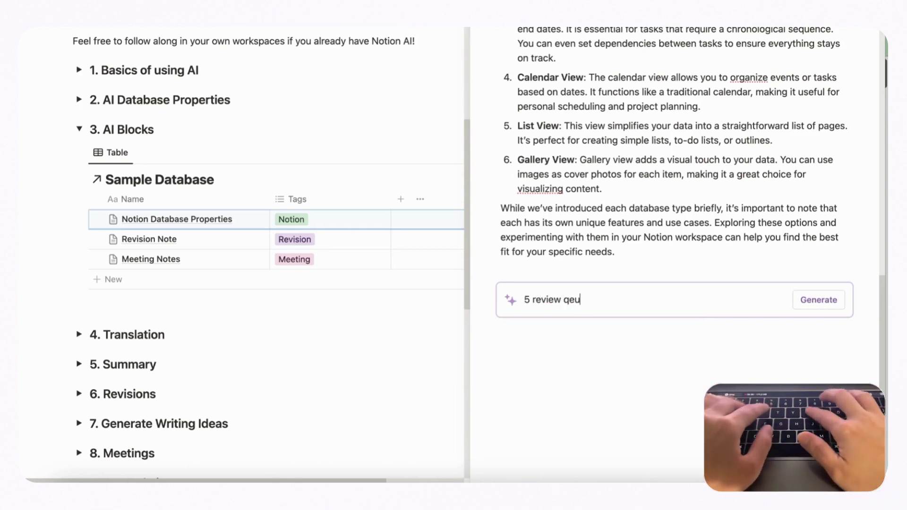
key("BackSpace")
key("BackSpace")
key("BackSpace")
type("uestions ba")
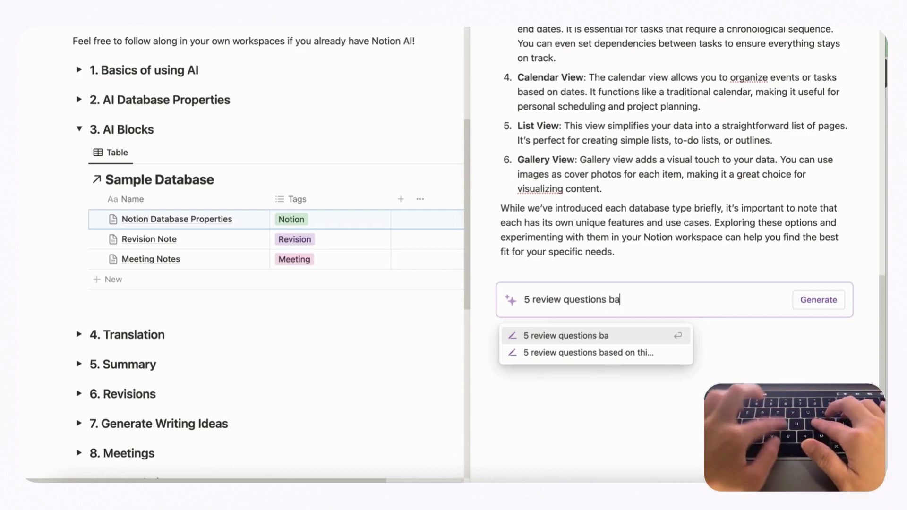
type("sed on this page")
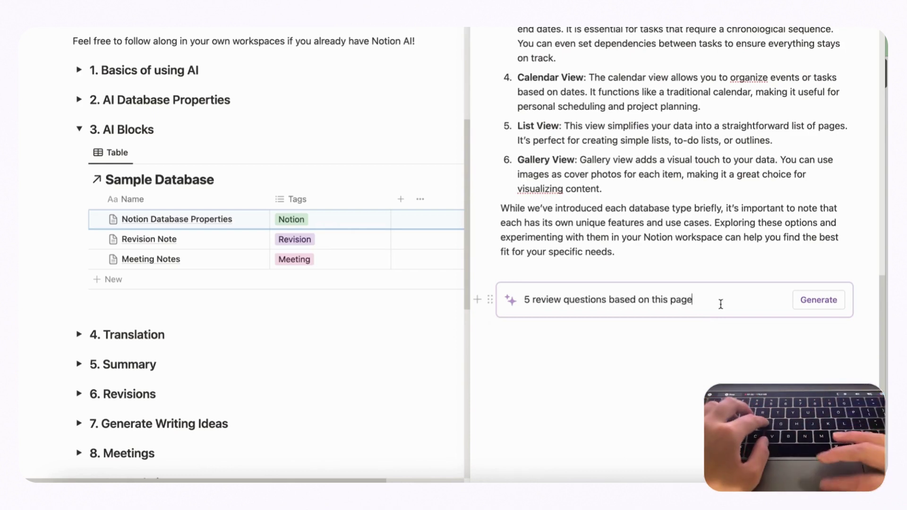
left_click(817, 301)
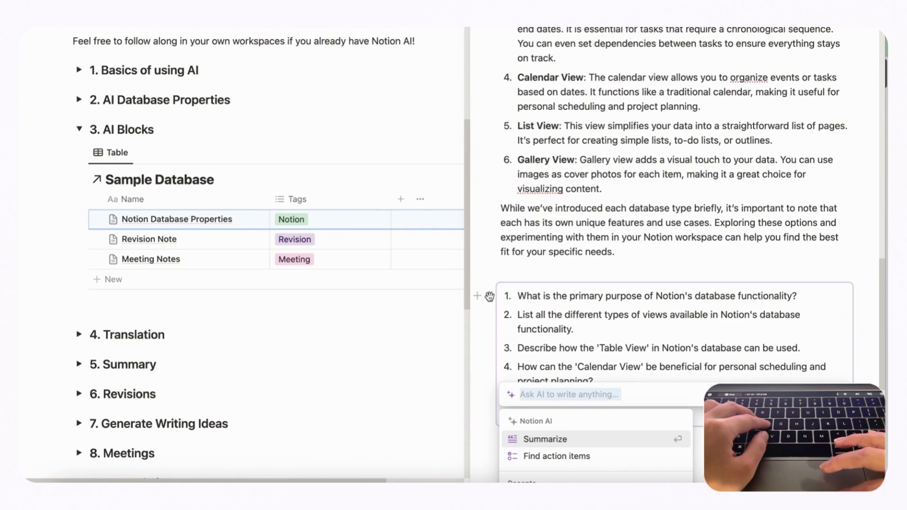
key("Escape")
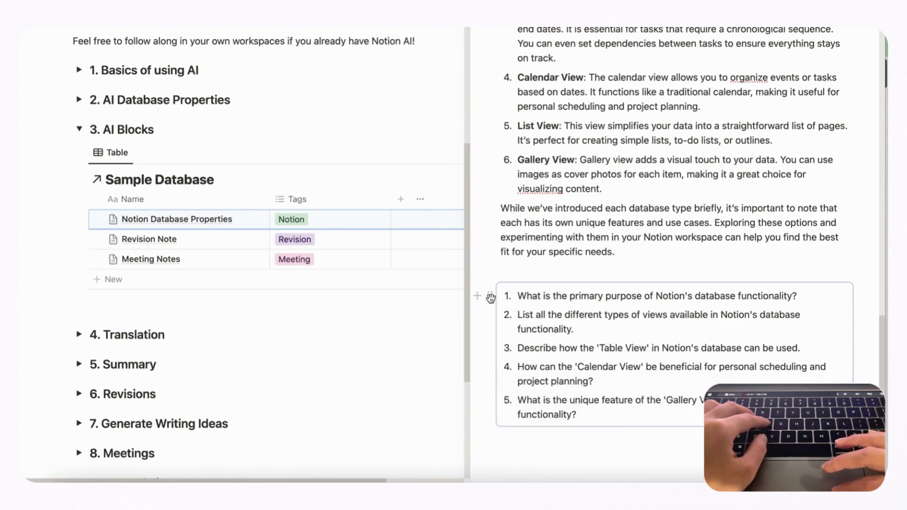
Delete the custom AI block with the five review questions and close the Notion Database Properties page
left_click(491, 296)
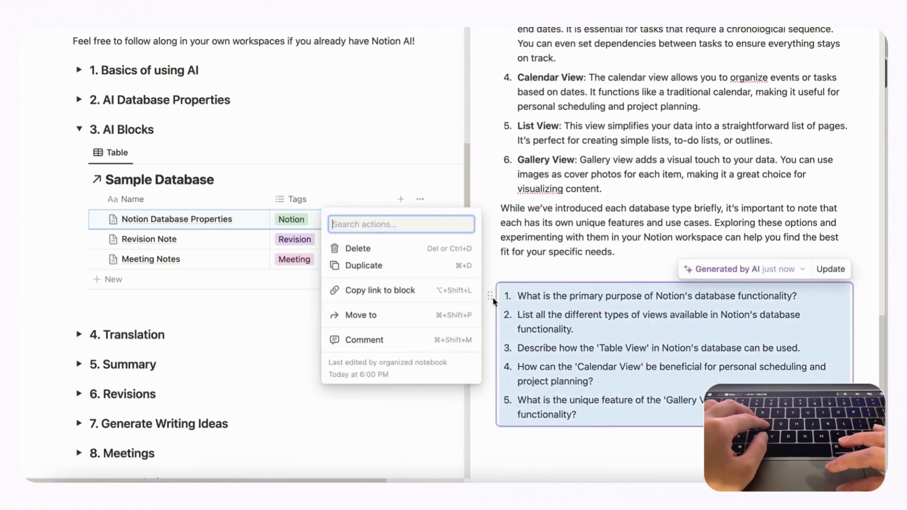
left_click(360, 248)
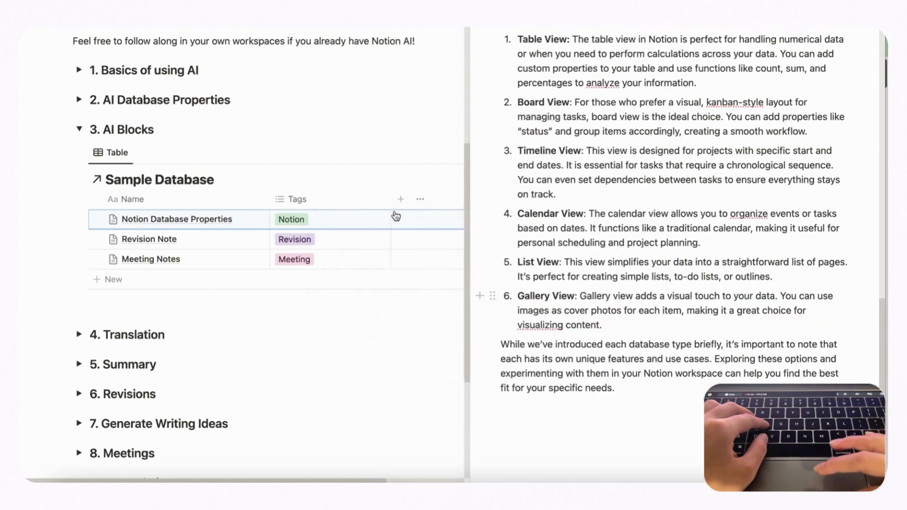
left_click(485, 27)
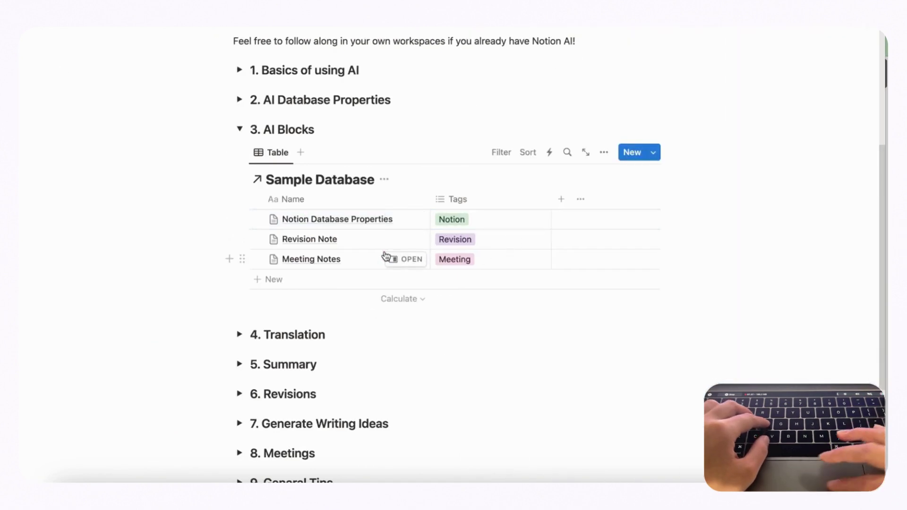
Create a new page template for Sample Database titled "Meeting Notes"
left_click(400, 260)
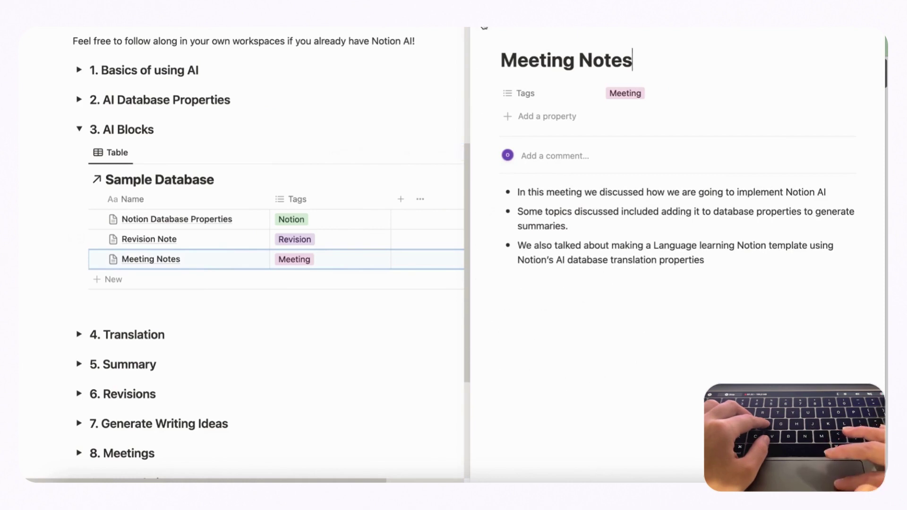
key("Escape")
left_click(654, 159)
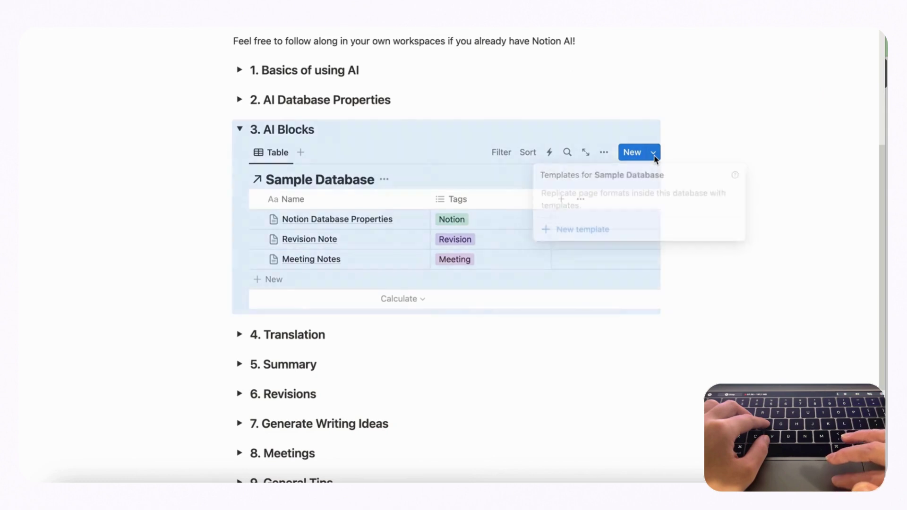
left_click(594, 233)
type("Meeting Notes")
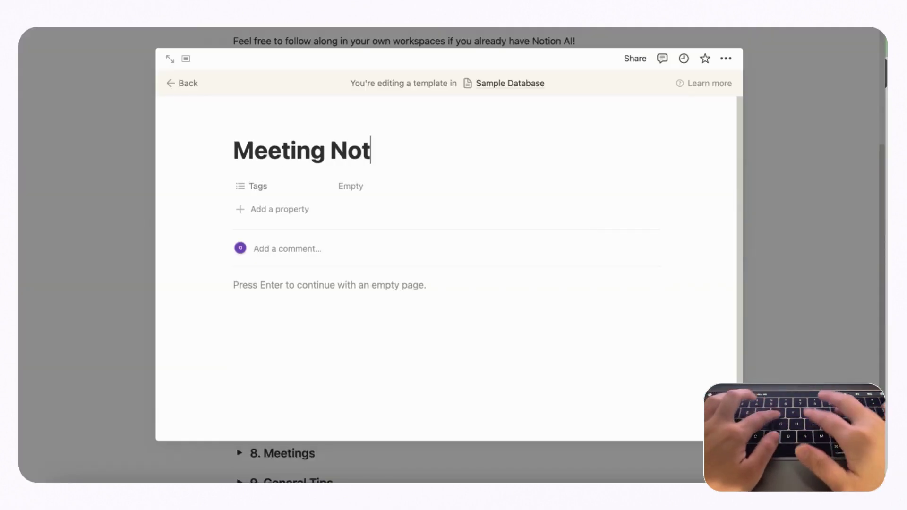
Add a "Meeting Notes" text line to the template body, followed by several empty lines
left_click(300, 290)
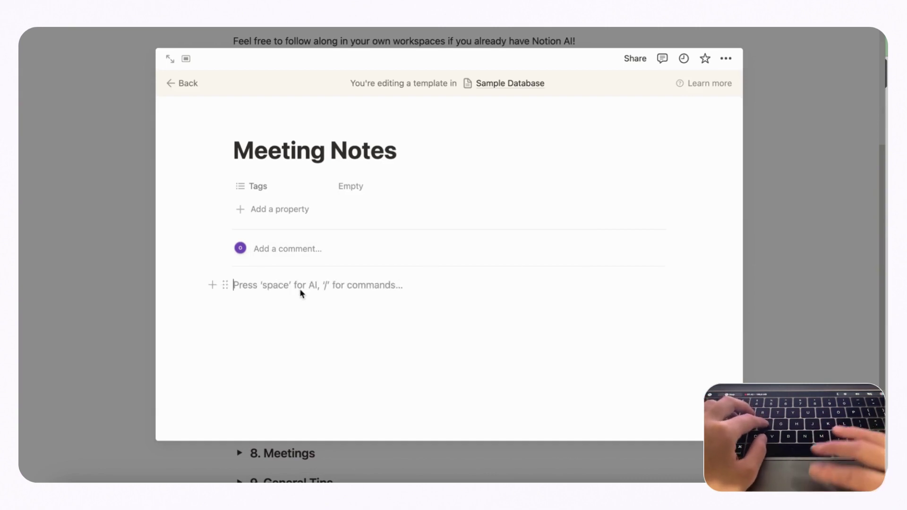
type("Meeting")
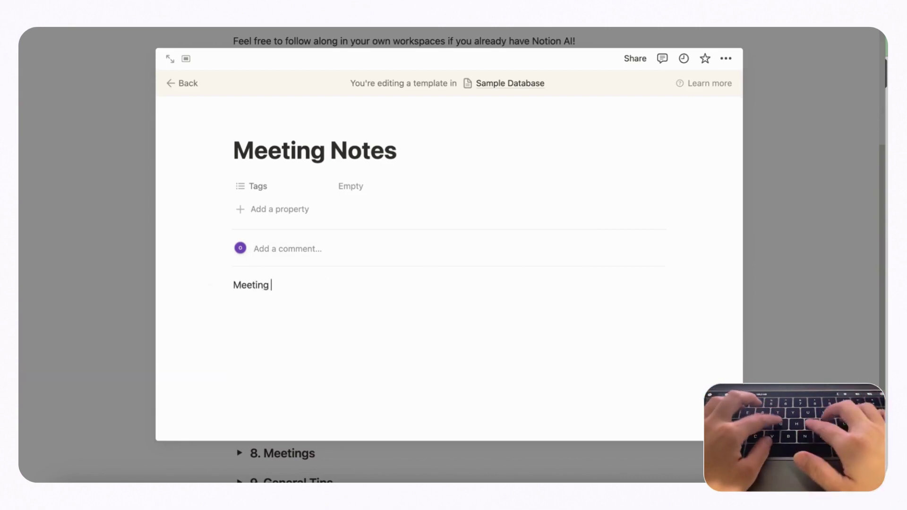
type(" Notes")
key("Return")
key("Return")
key("Return")
key("Return")
key("Return")
key("Return")
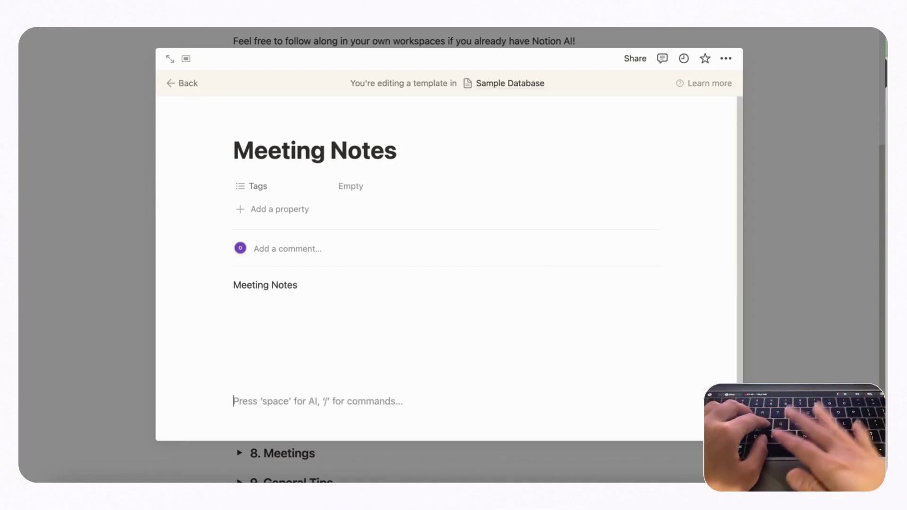
Insert an AI Action items block below the empty lines of the template and return to the database
type("/")
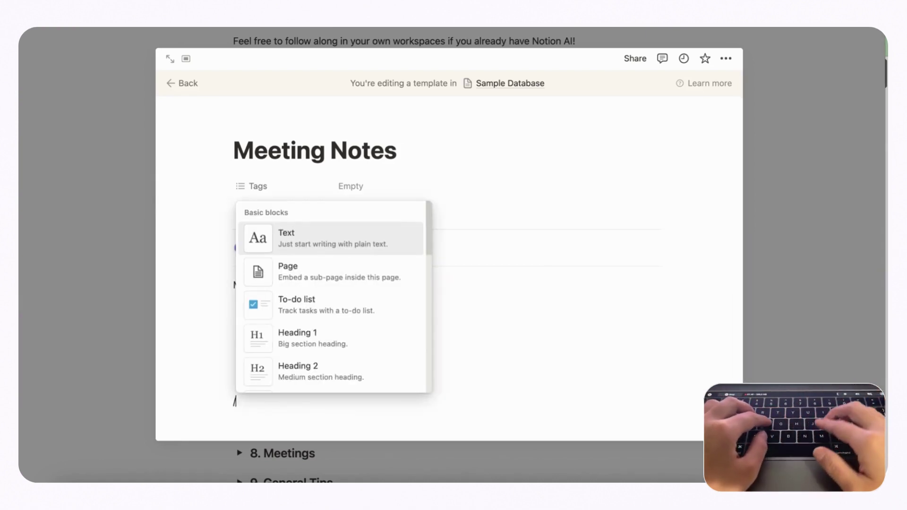
type("ai")
scroll(321, 321, "down", 10)
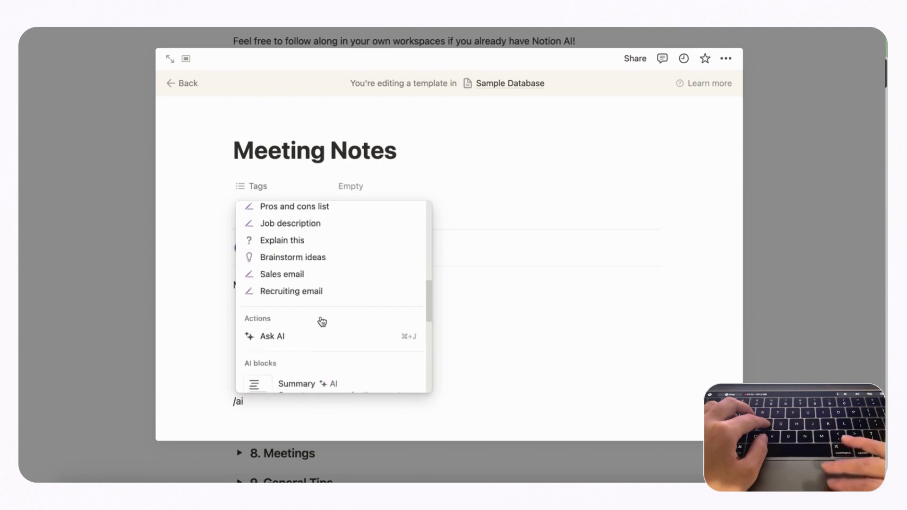
scroll(322, 321, "down", 5)
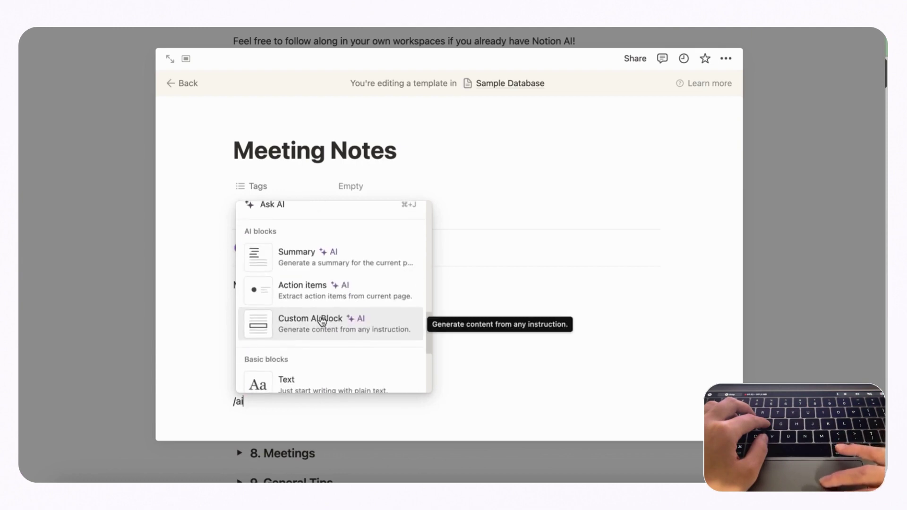
left_click(323, 290)
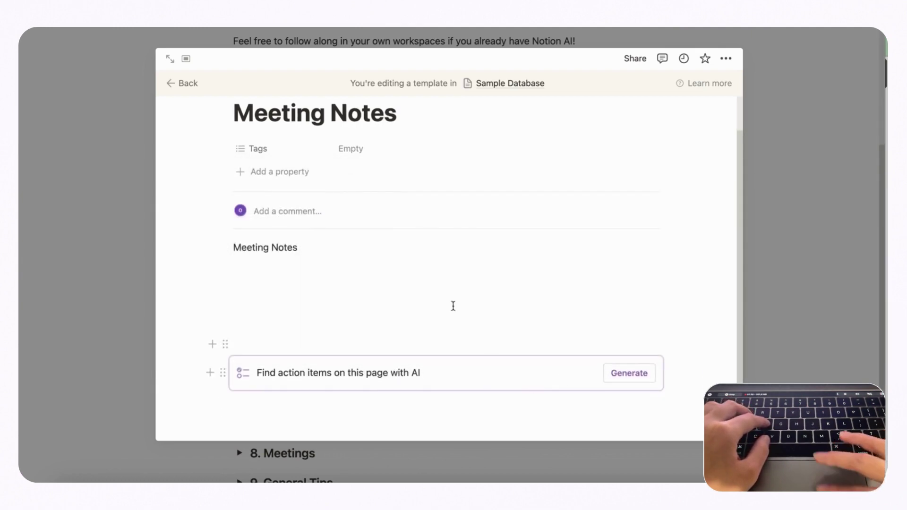
left_click(192, 84)
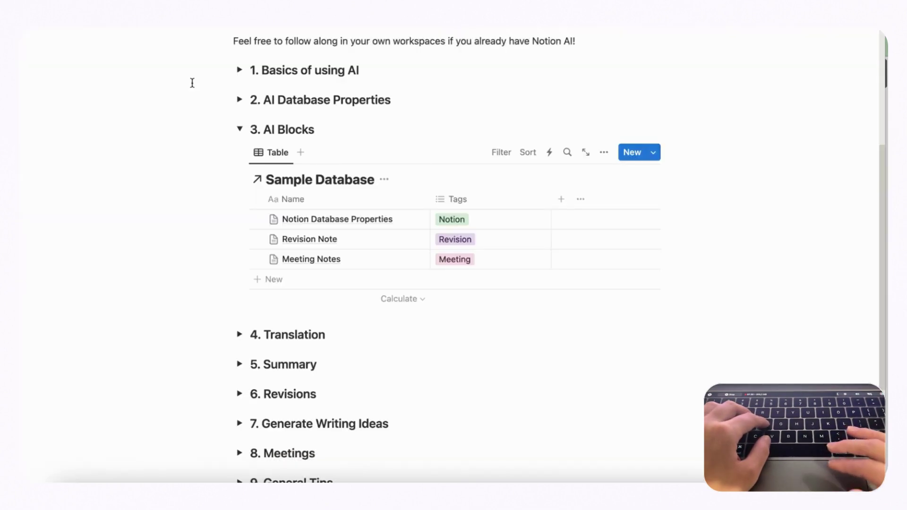
Remove the three bullets from the existing Meeting Notes page and apply the Meeting Notes template to it
left_click(405, 258)
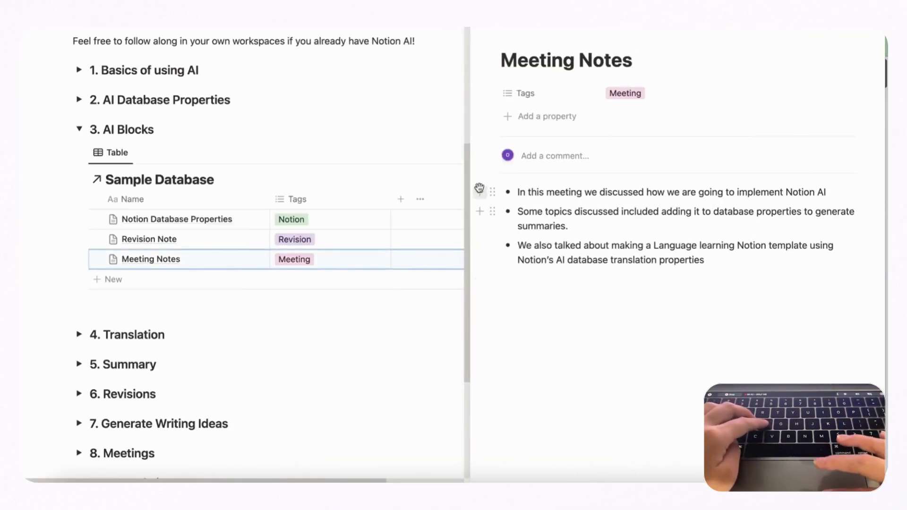
left_click_drag(476, 180, 619, 263)
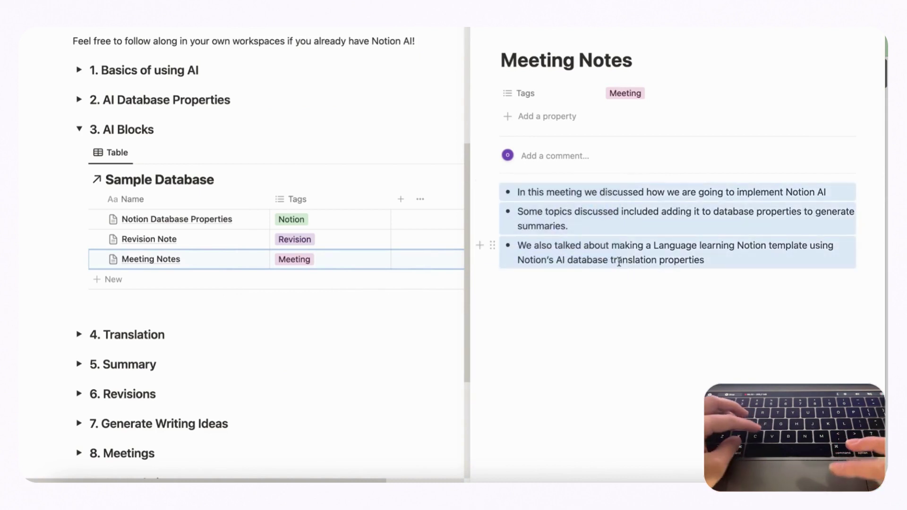
key("BackSpace")
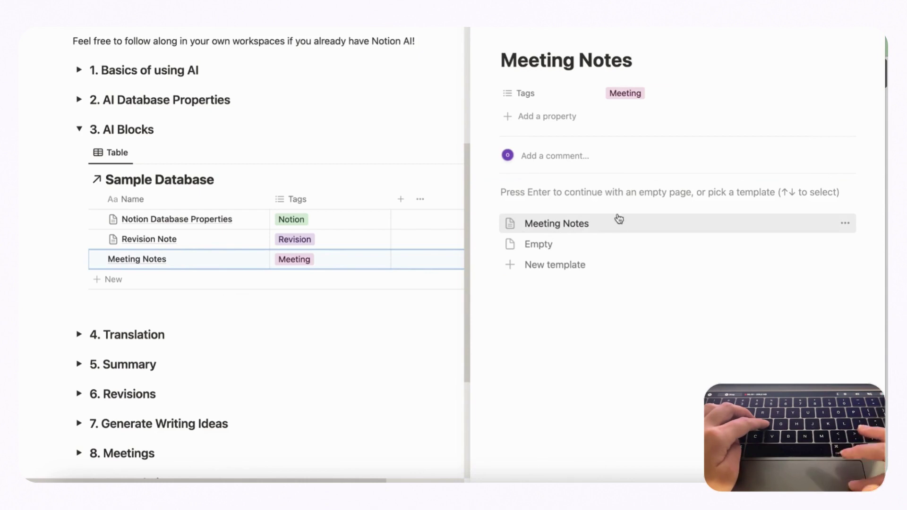
left_click(583, 224)
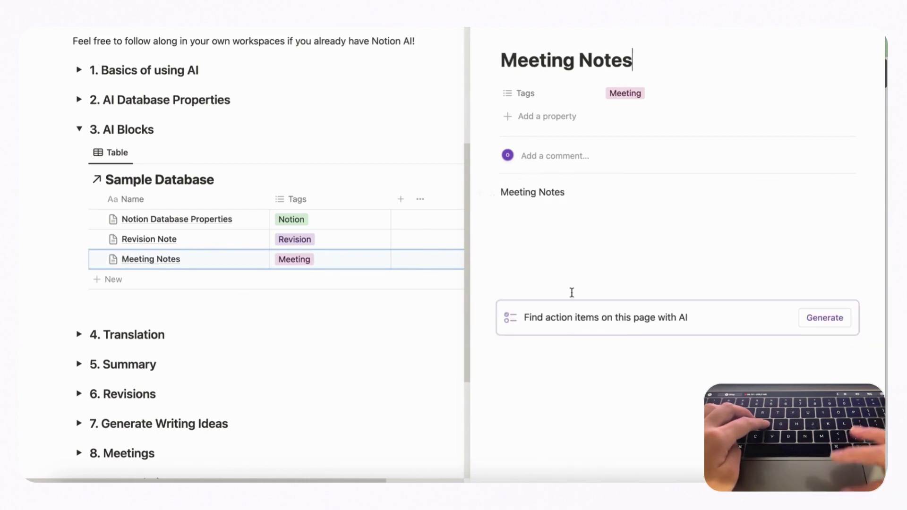
Put the three removed bullets about implementing Notion AI below the "Meeting Notes" line and generate the page's action items
left_click(526, 206)
type("In this meeting we discussed how we are going to implement Notion AI Some topics discussed included adding it to database properties to generate summaries. We also talked about making a Language learning Notion template using Notion’s AI database translation properties")
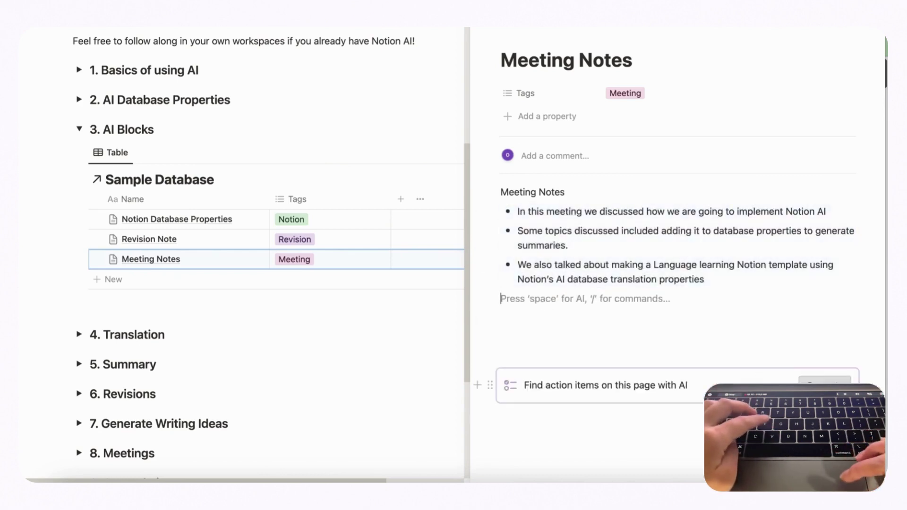
left_click(825, 380)
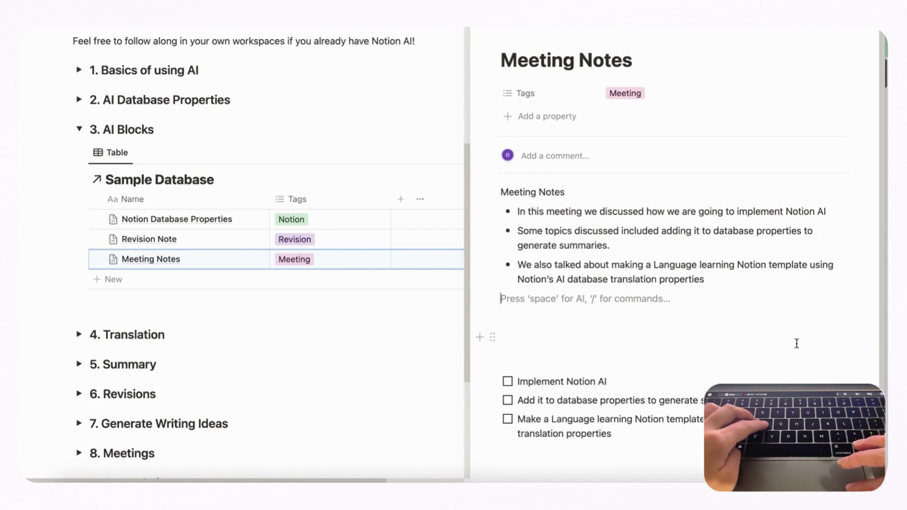
scroll(797, 343, "down", 1)
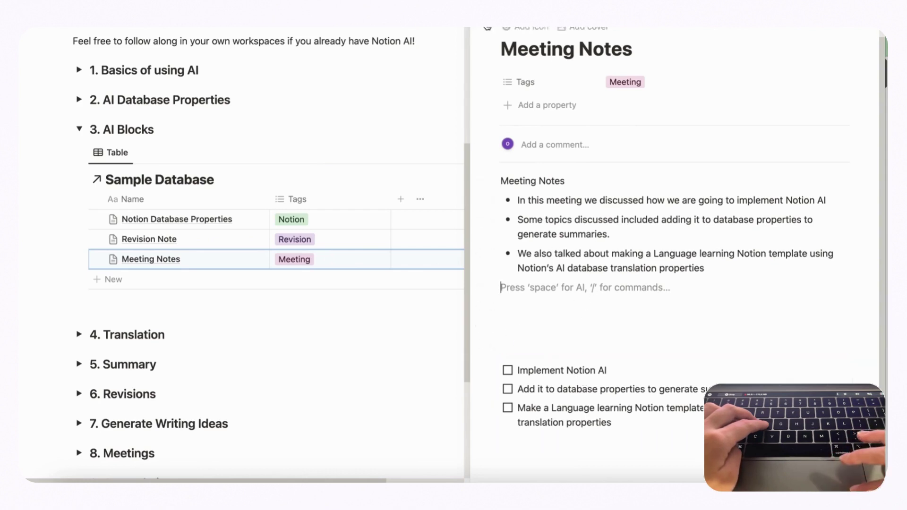
Close the Meeting Notes page, add a new page to Sample Database, and apply the Meeting Notes template to it
key("Escape")
left_click(283, 283)
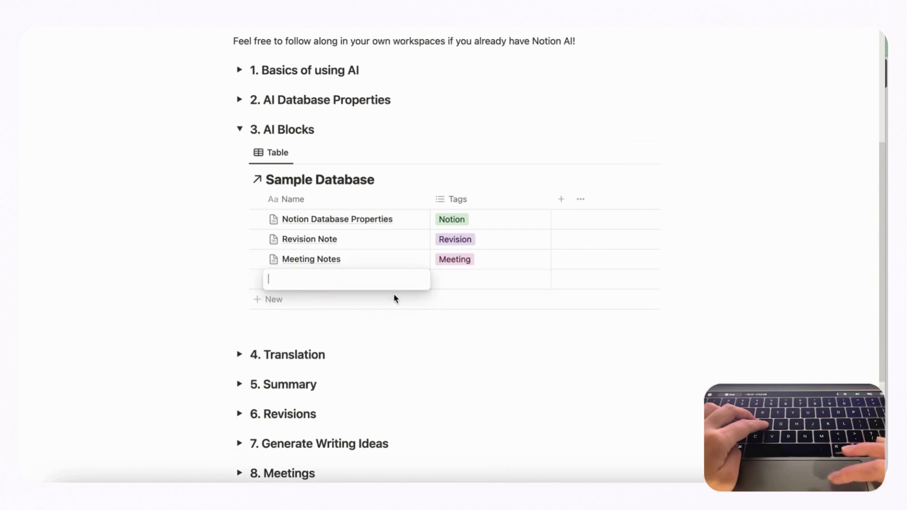
key("Escape")
left_click(411, 281)
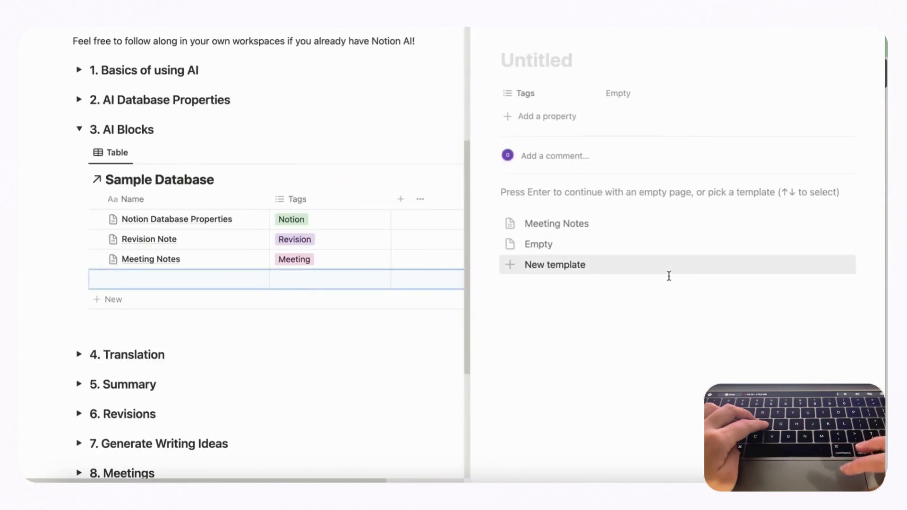
left_click(604, 220)
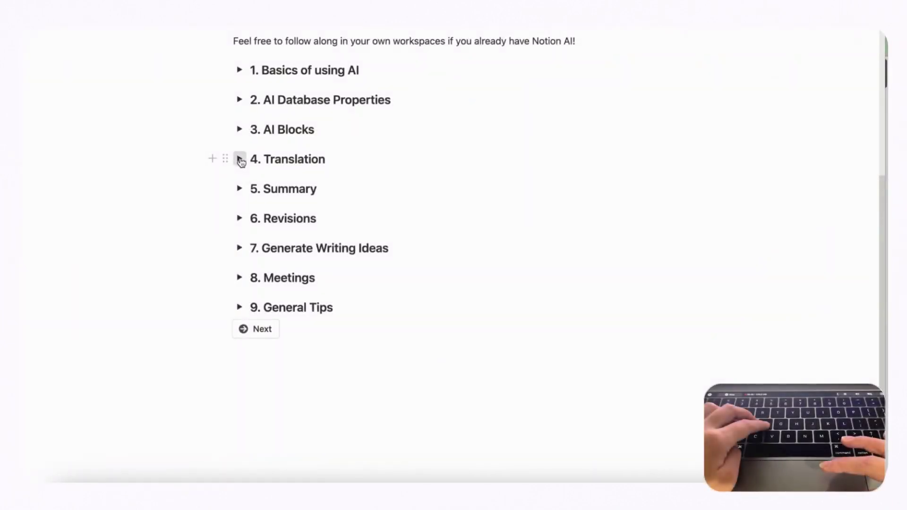
Expand the "4. Translation" section and add an AI translation property to its Sample Database table
left_click(238, 159)
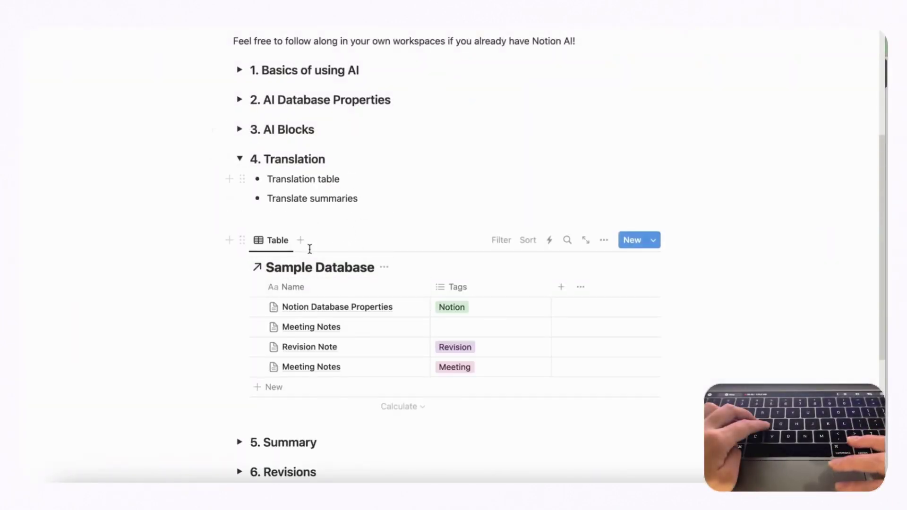
scroll(309, 249, "down", 1)
scroll(309, 249, "down", 2)
scroll(445, 255, "up", 1)
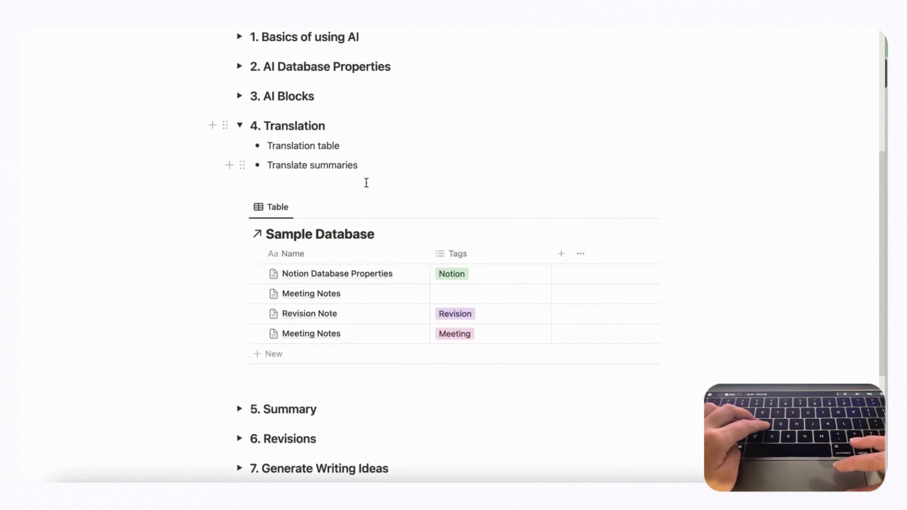
left_click(562, 256)
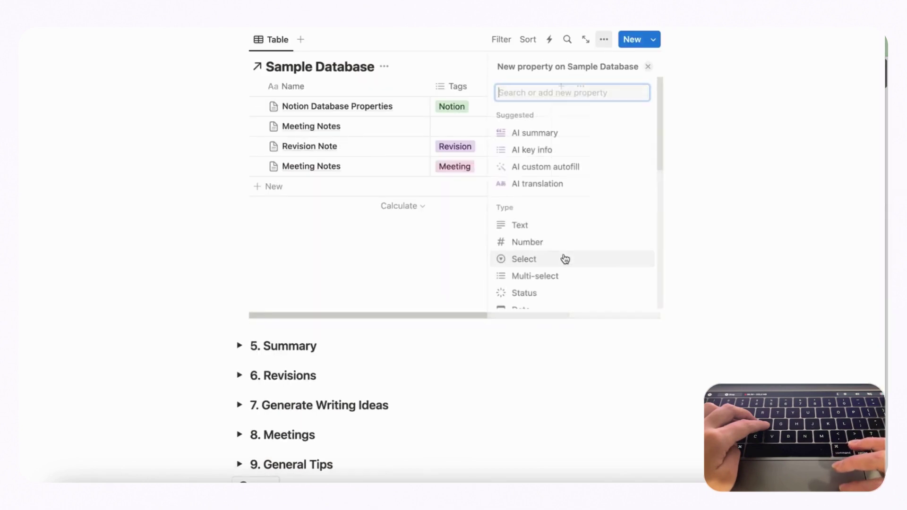
left_click(563, 190)
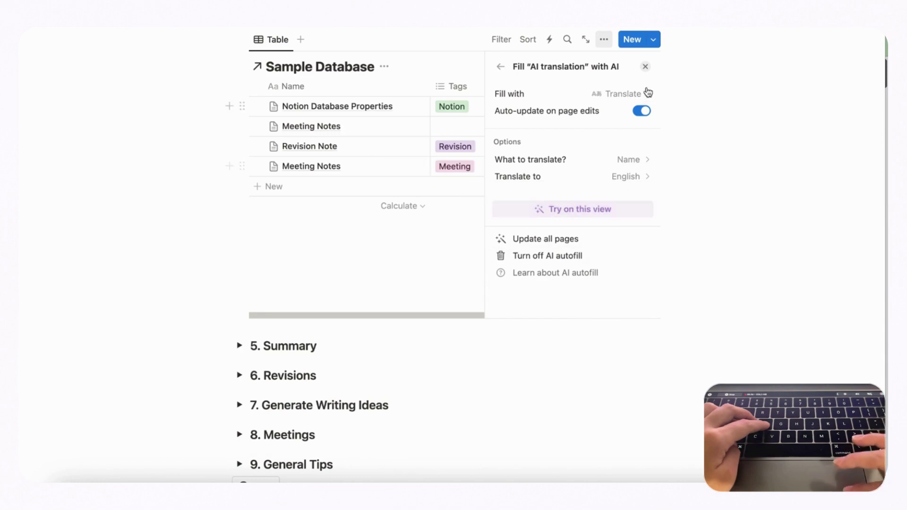
left_click(645, 66)
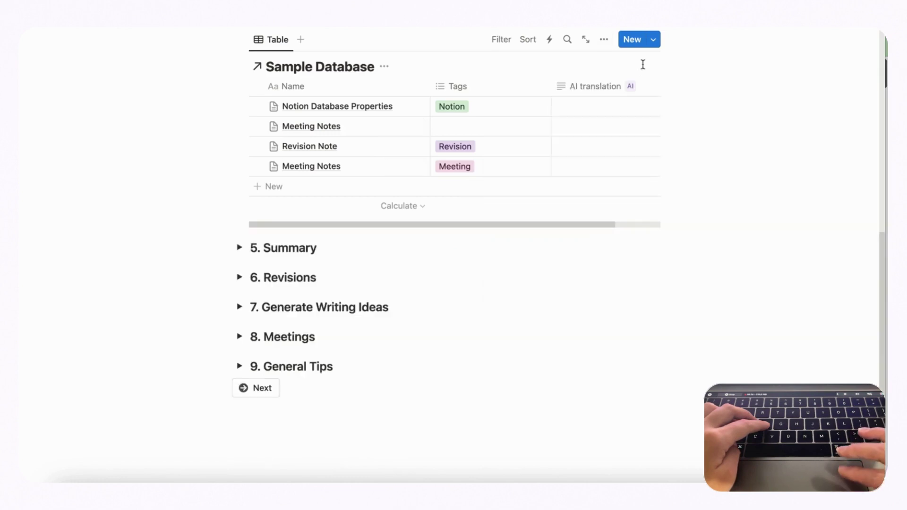
Add a new row named "Hello" at the end of the Sample Database table
scroll(593, 212, "up", 3)
scroll(590, 211, "right", 2)
scroll(591, 211, "left", 2)
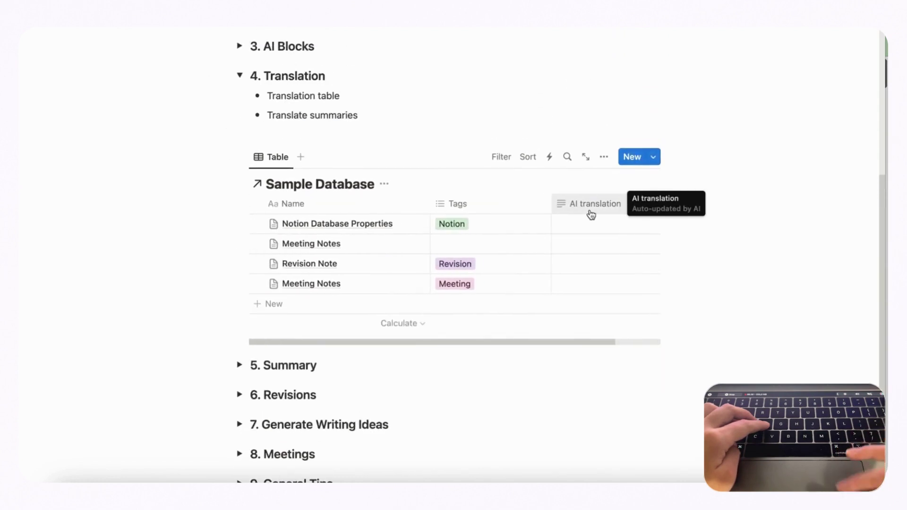
scroll(495, 282, "right", 1)
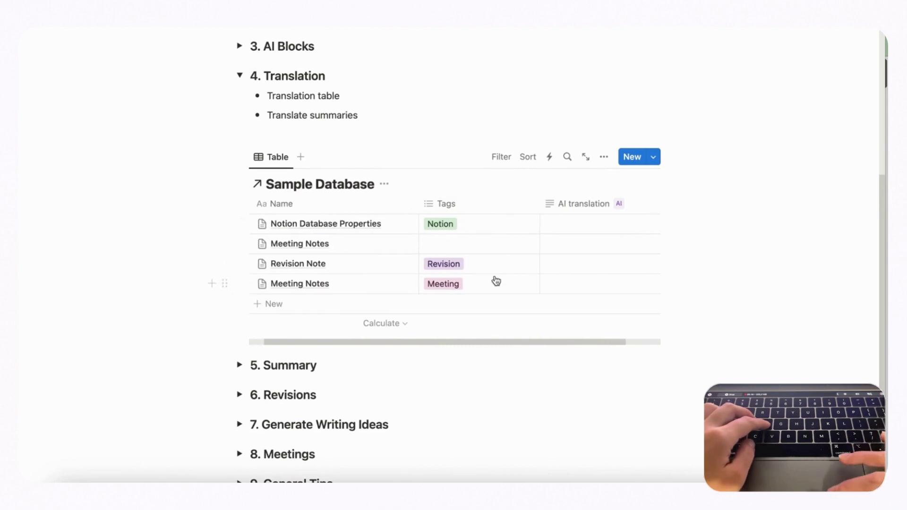
scroll(495, 281, "left", 2)
left_click(345, 303)
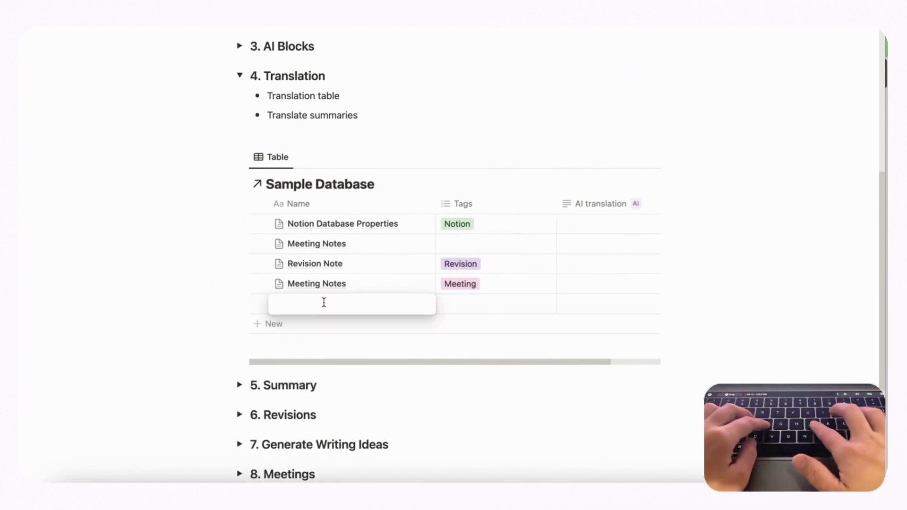
type("Hello")
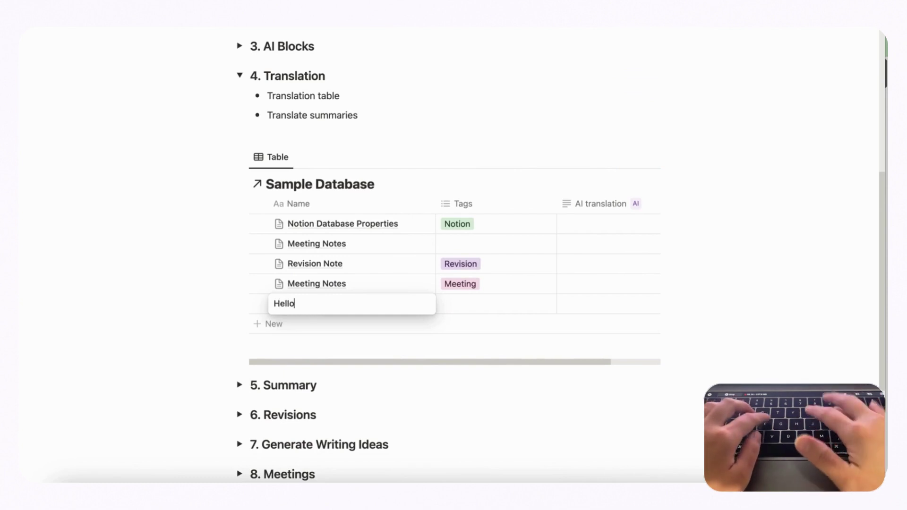
key("Return")
Generate the AI translation for the "Hello" row of Sample Database
scroll(606, 310, "right", 2)
left_click(609, 308)
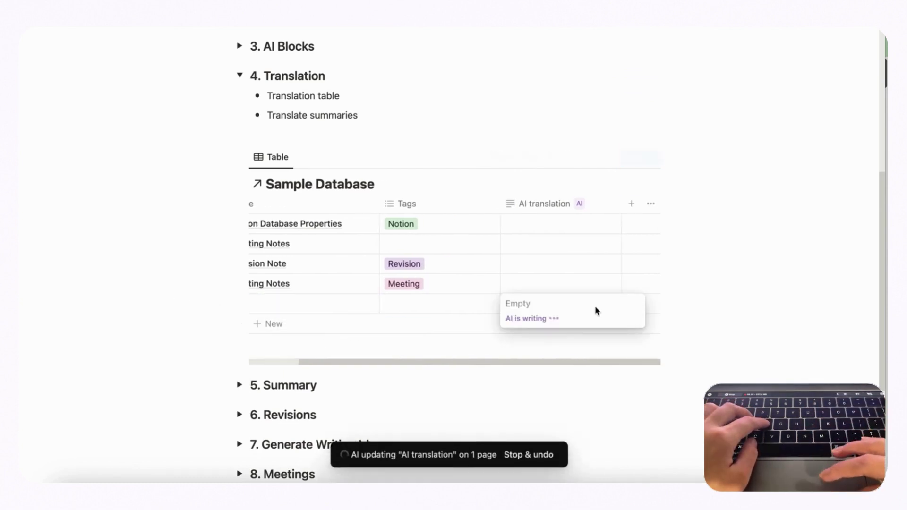
Set the AI translation property to translate into Spanish, save the change, and regenerate the "Hello" row's translation
left_click(551, 204)
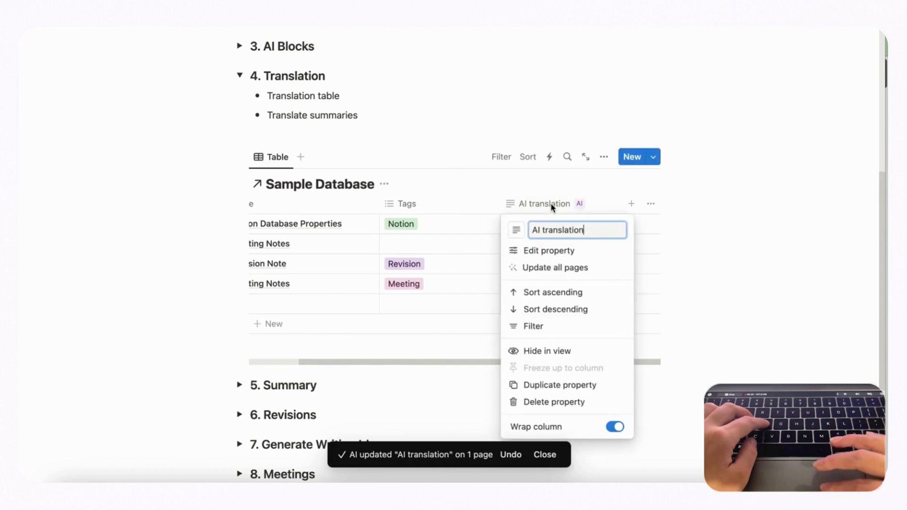
left_click(562, 251)
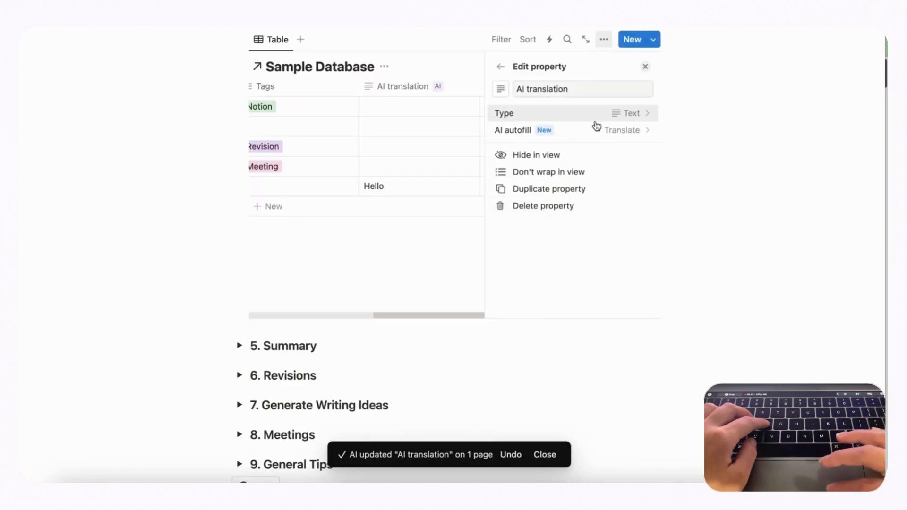
left_click(635, 133)
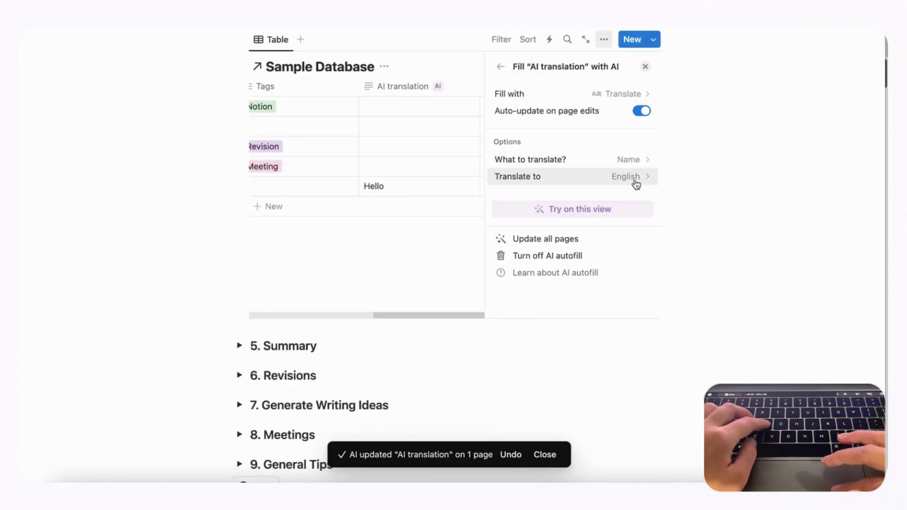
left_click(635, 182)
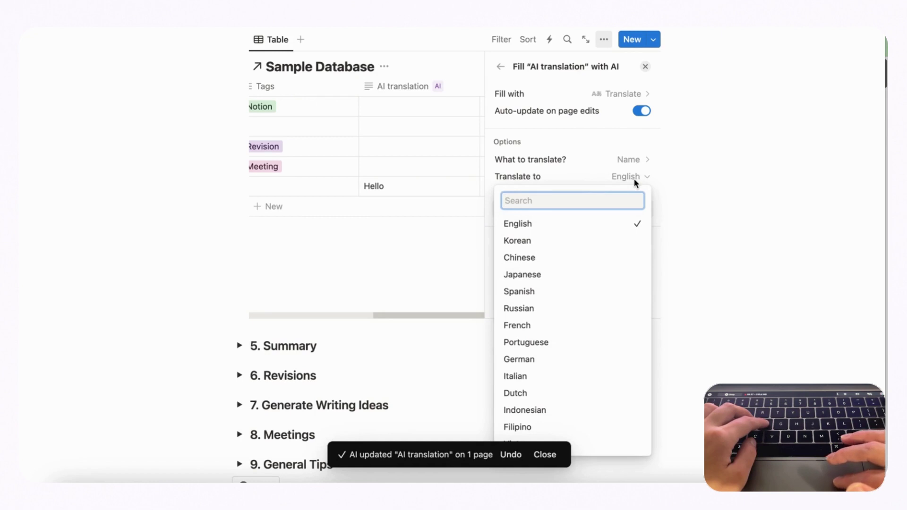
left_click(623, 296)
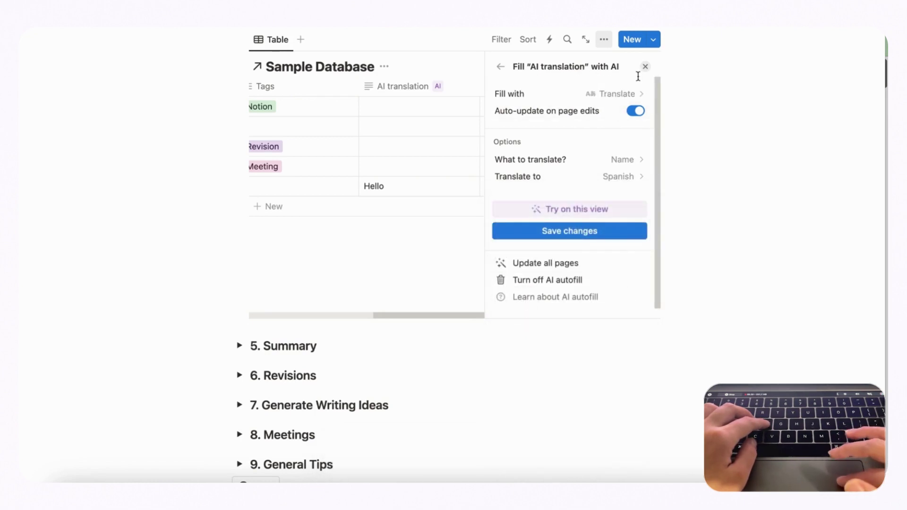
left_click(600, 231)
left_click(644, 66)
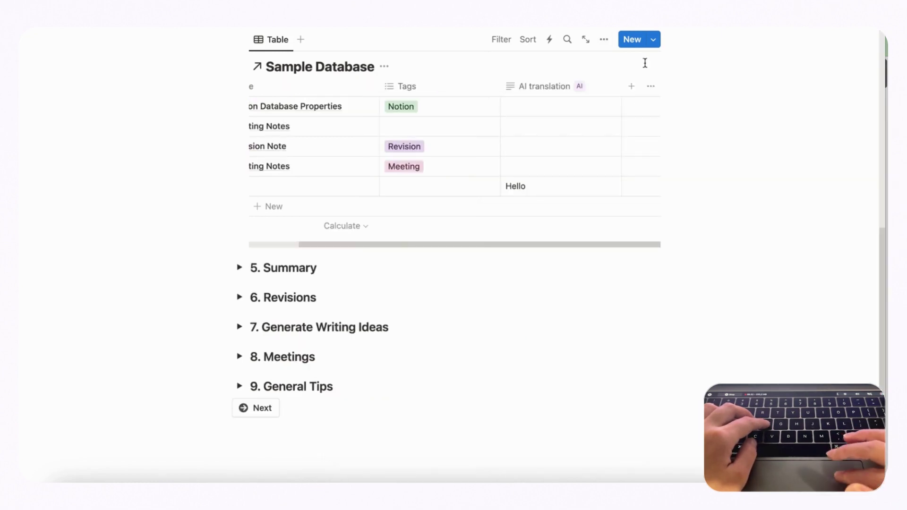
scroll(577, 170, "left", 2)
left_click(645, 188)
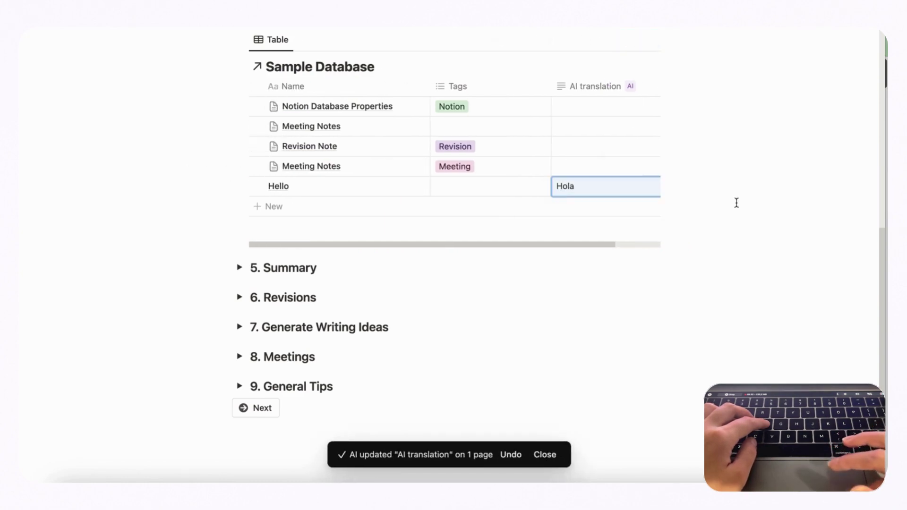
Add a "Goodbye" row with its generated AI translation, and move the AI translation column between Name and Tags
left_click(329, 211)
type("Goodbye")
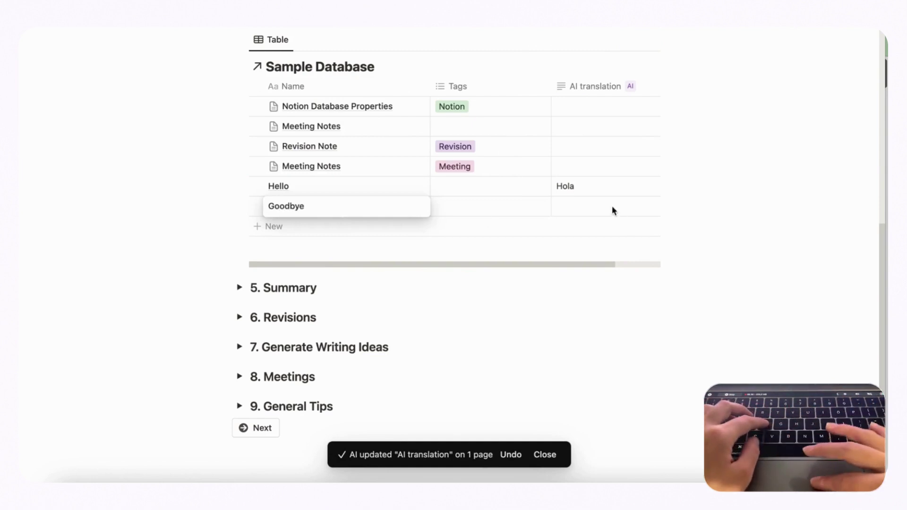
key("Escape")
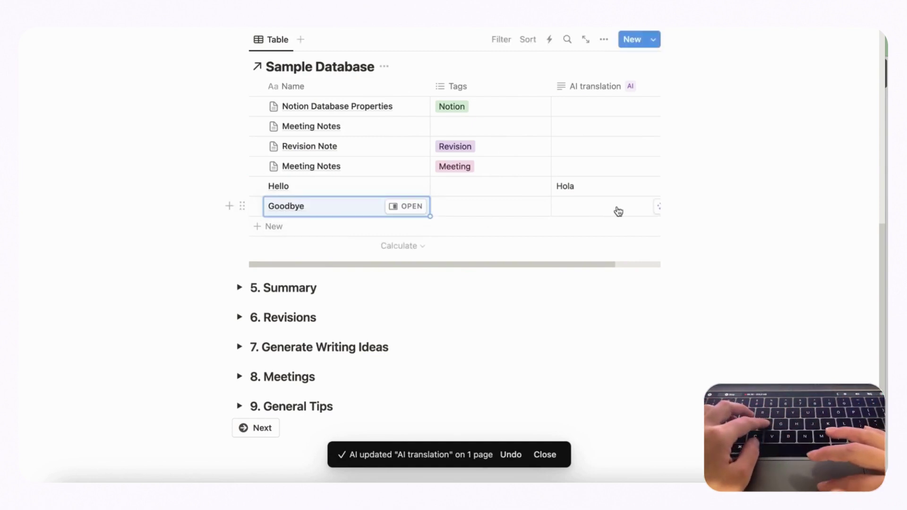
left_click(657, 208)
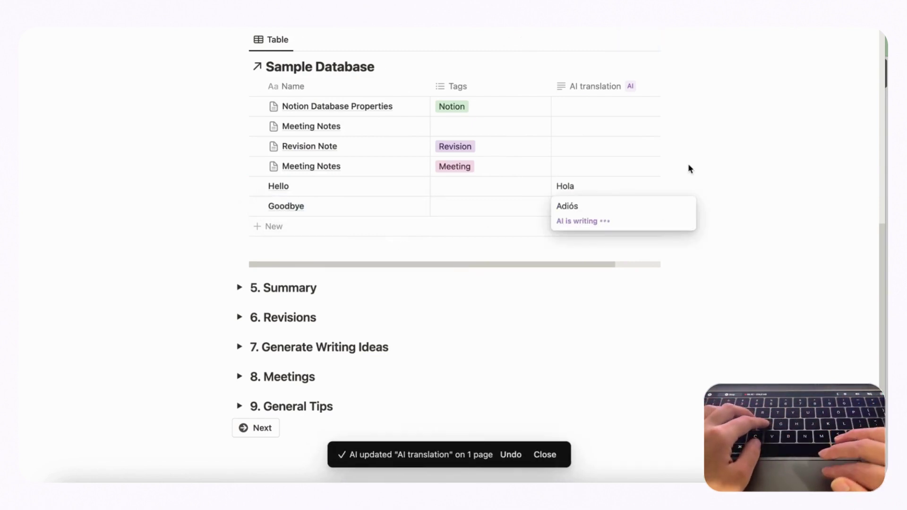
key("Escape")
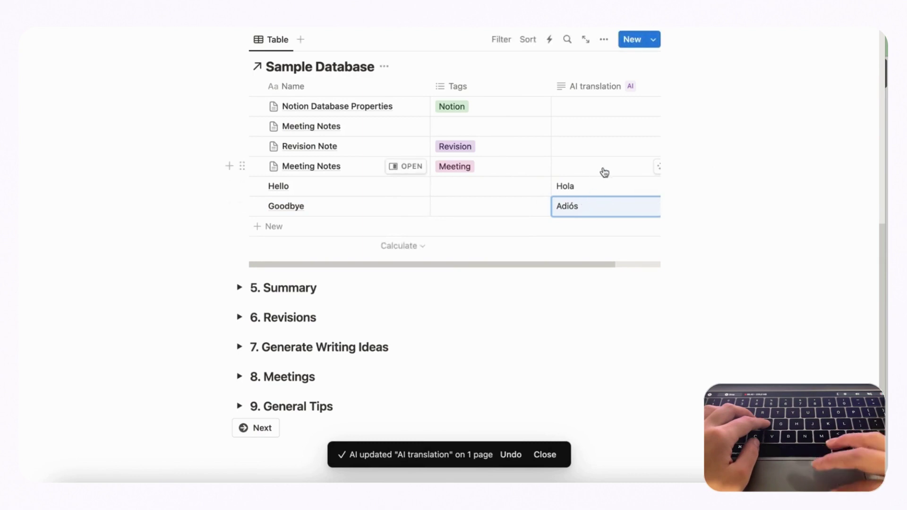
left_click_drag(597, 87, 506, 88)
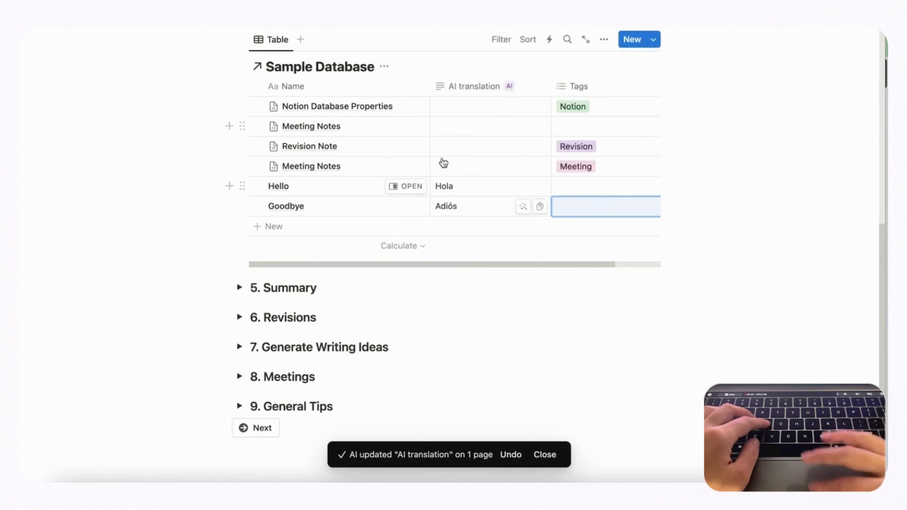
scroll(469, 115, "up", 4)
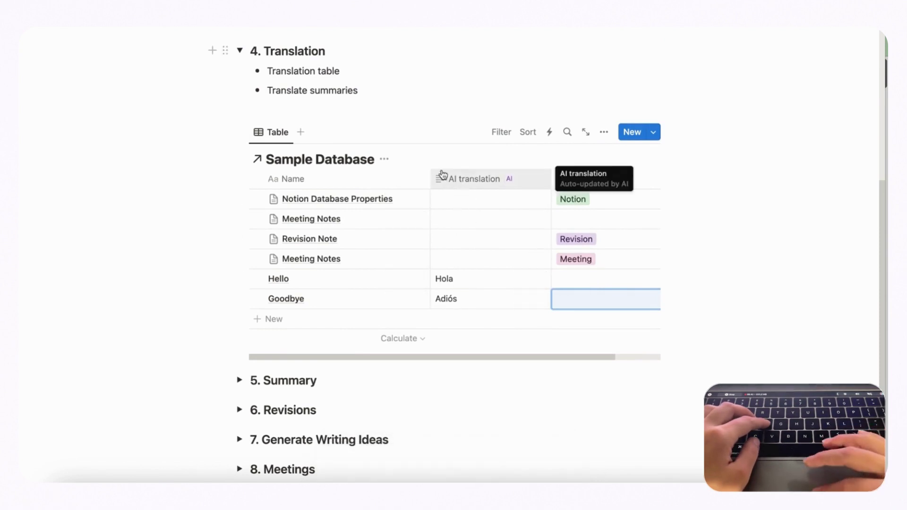
Delete the AI translation property and the "Hello" and "Goodbye" rows from Sample Database
left_click(475, 180)
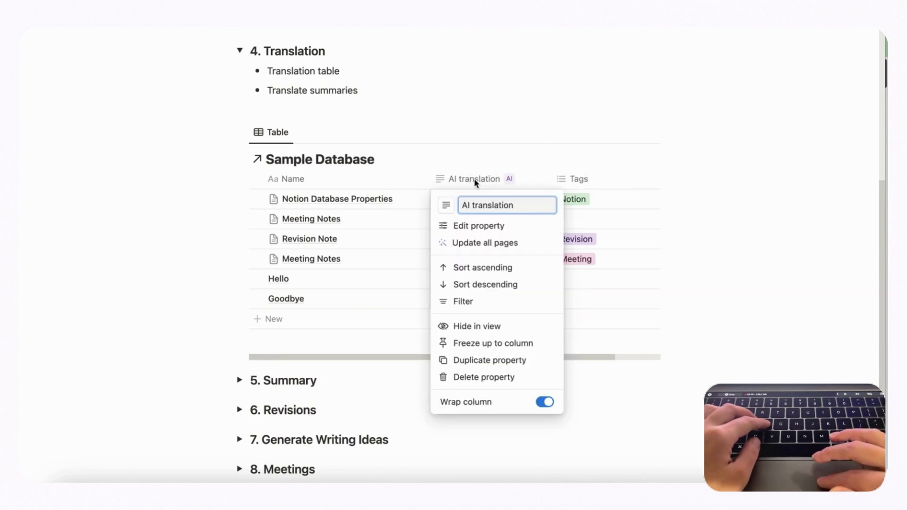
left_click(483, 377)
left_click(458, 258)
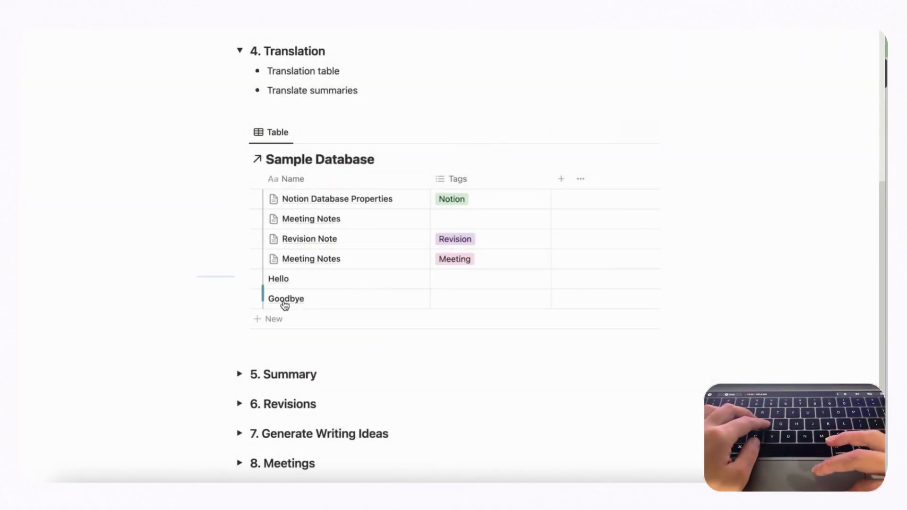
key("BackSpace")
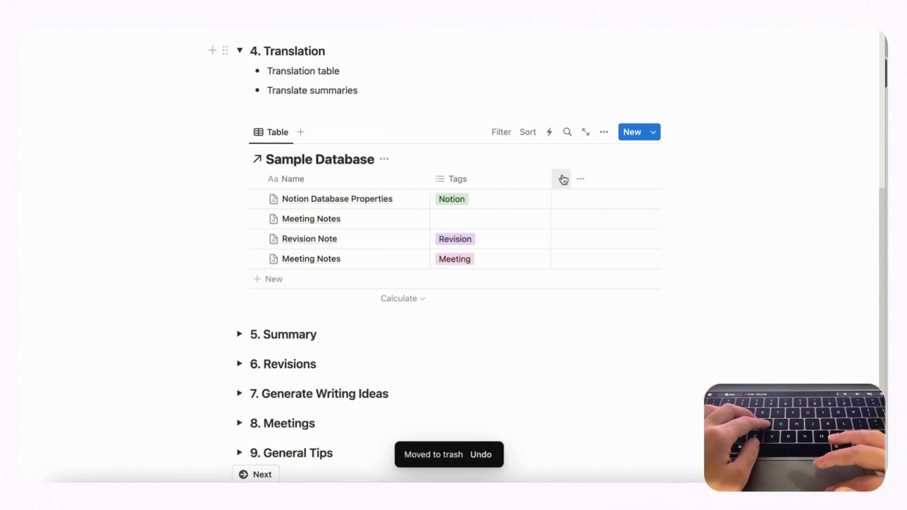
Add an AI summary property and an AI translation property to Sample Database
left_click(562, 179)
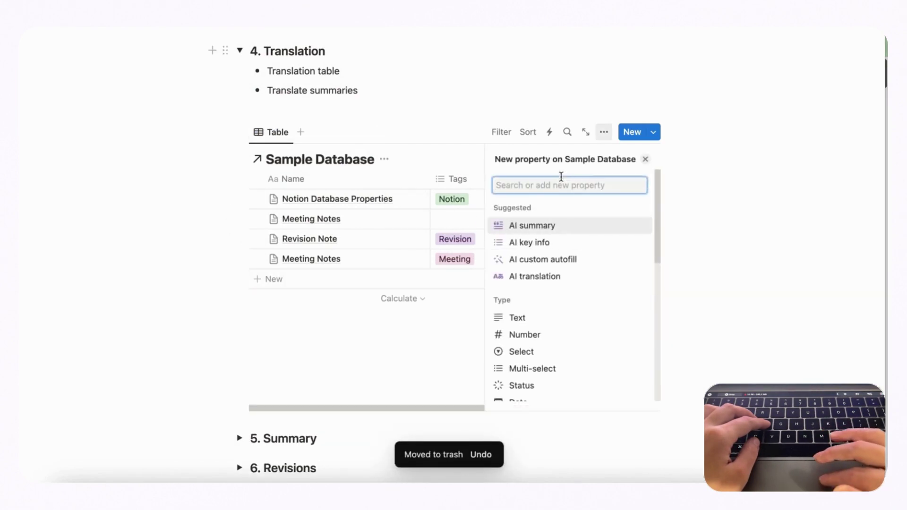
left_click(564, 227)
key("Escape")
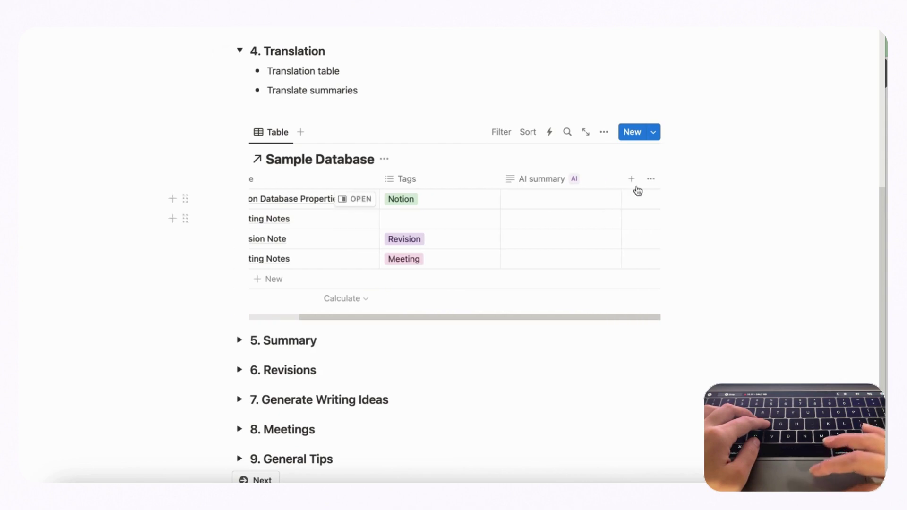
left_click(632, 179)
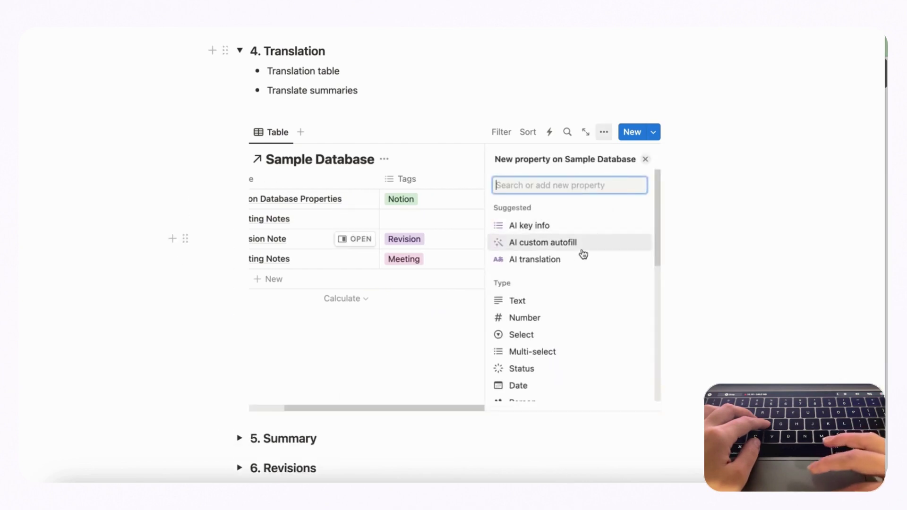
left_click(572, 261)
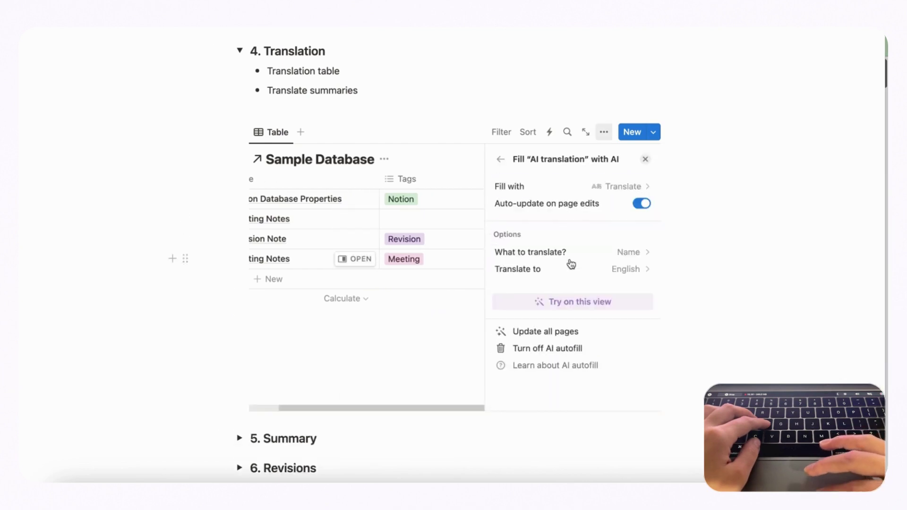
left_click(646, 158)
Set the AI translation property to translate only the AI summary instead of Name, and save the change
scroll(640, 209, "right", 3)
left_click(562, 179)
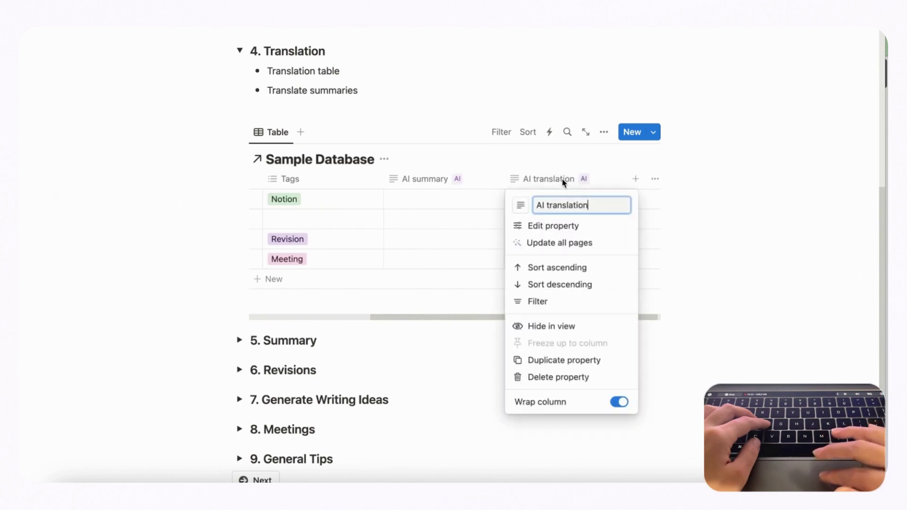
left_click(569, 226)
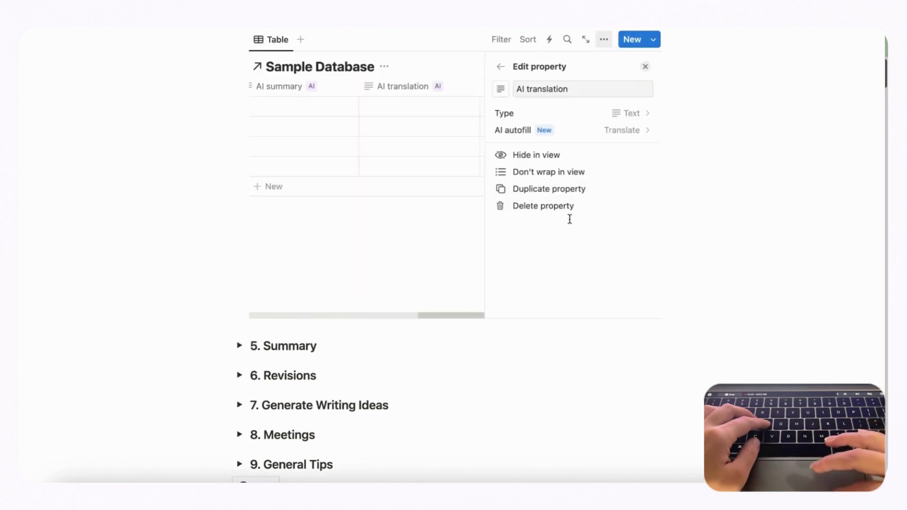
left_click(587, 136)
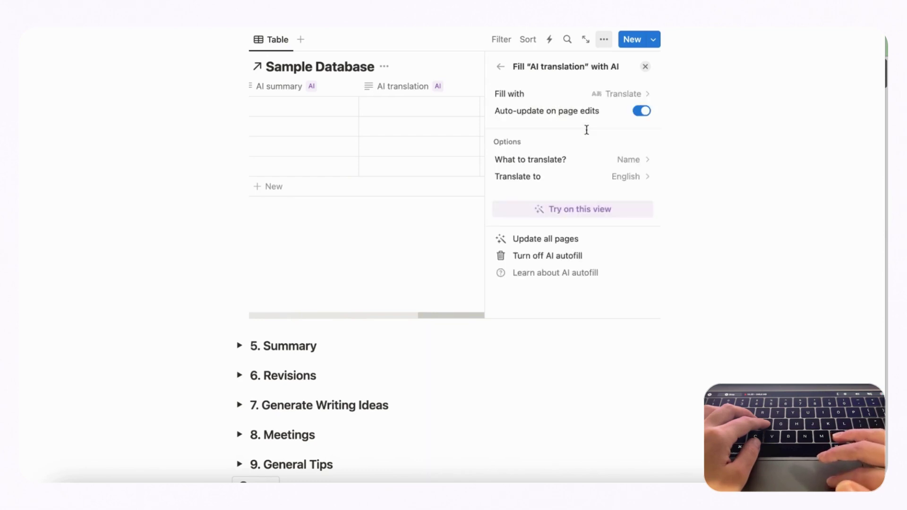
left_click(620, 161)
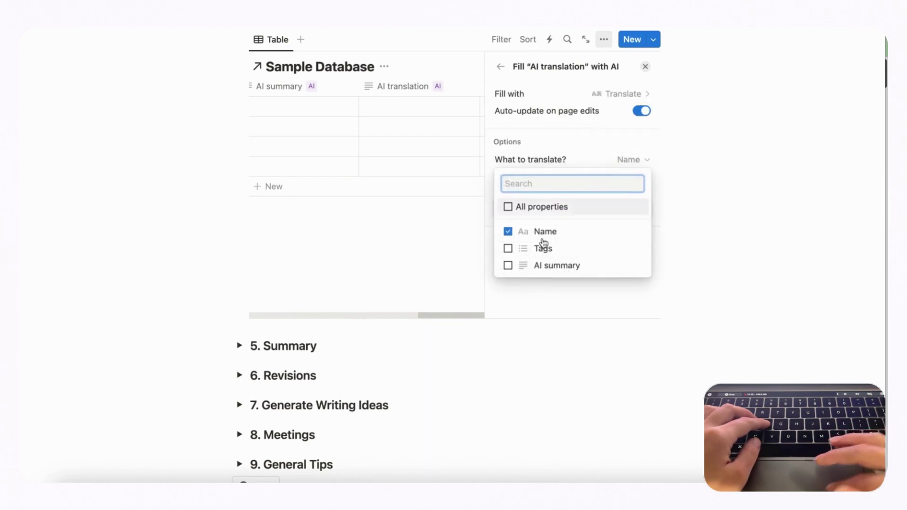
left_click(508, 265)
left_click(508, 232)
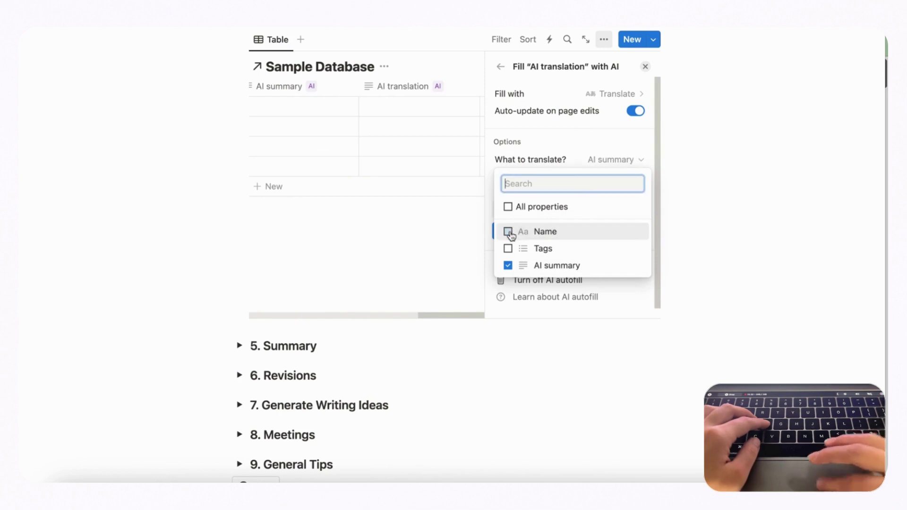
left_click(645, 73)
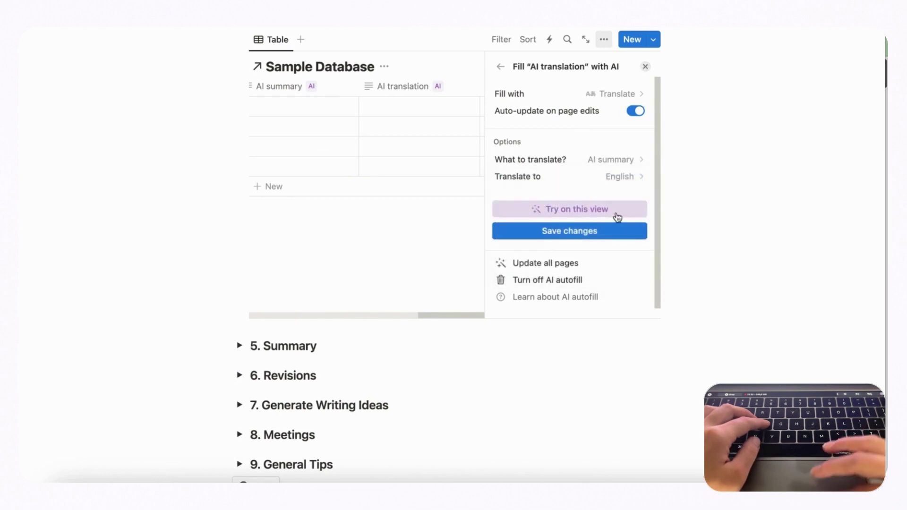
left_click(646, 66)
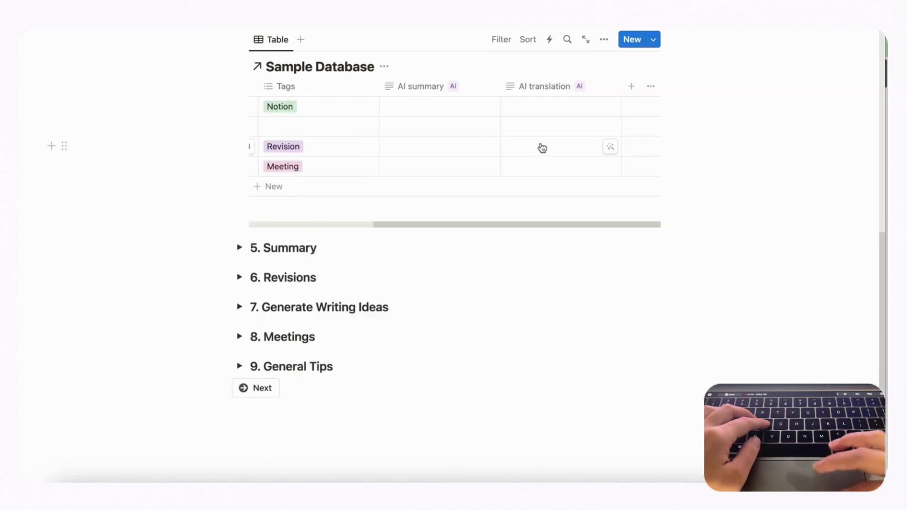
Generate the AI summary and the AI translation for the row tagged Notion
left_click(488, 108)
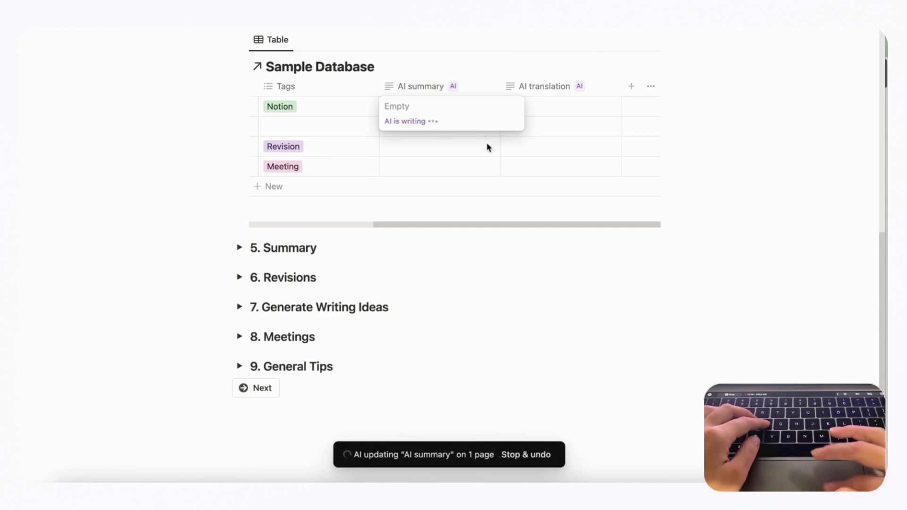
scroll(416, 147, "up", 2)
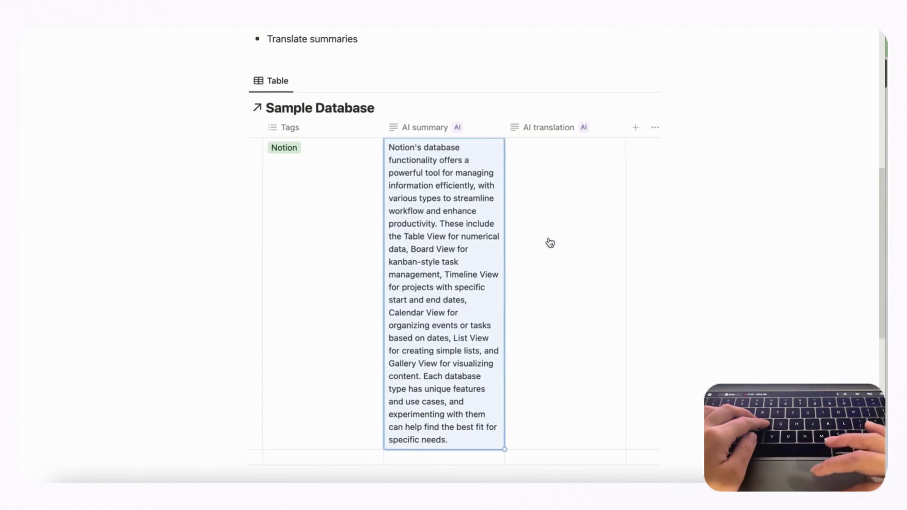
left_click(614, 150)
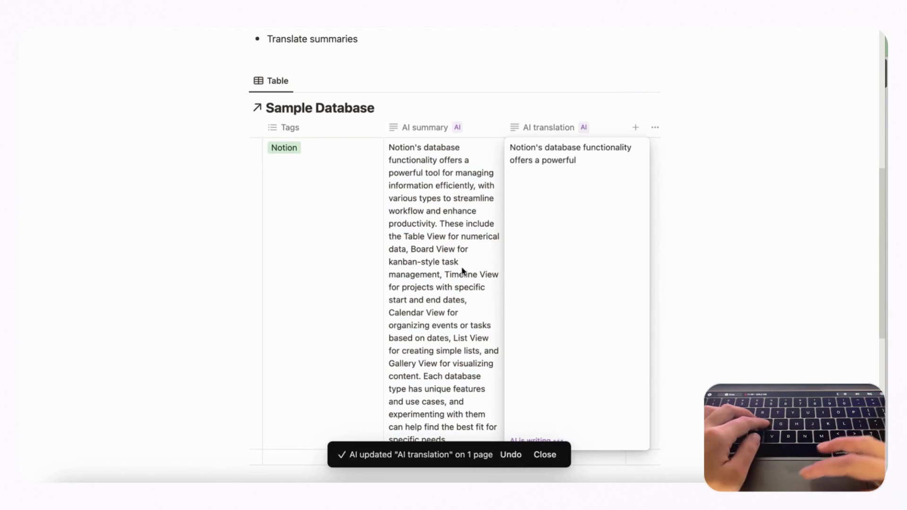
Set the AI translation property to translate the AI summary into Spanish and save the change
left_click(548, 129)
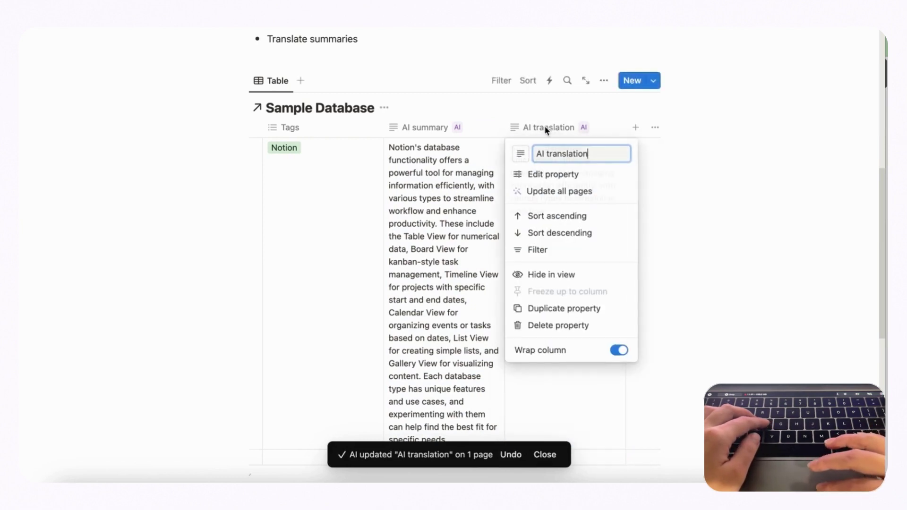
left_click(570, 176)
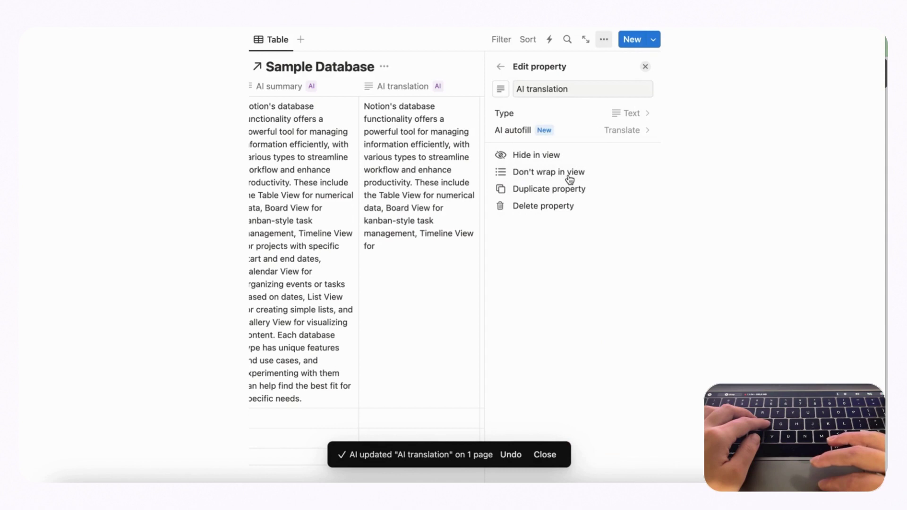
left_click(591, 131)
left_click(636, 176)
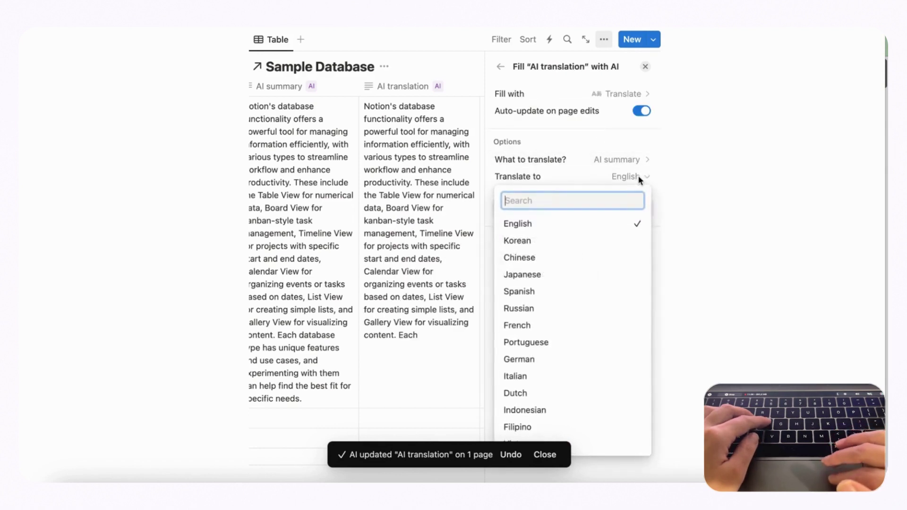
left_click(591, 297)
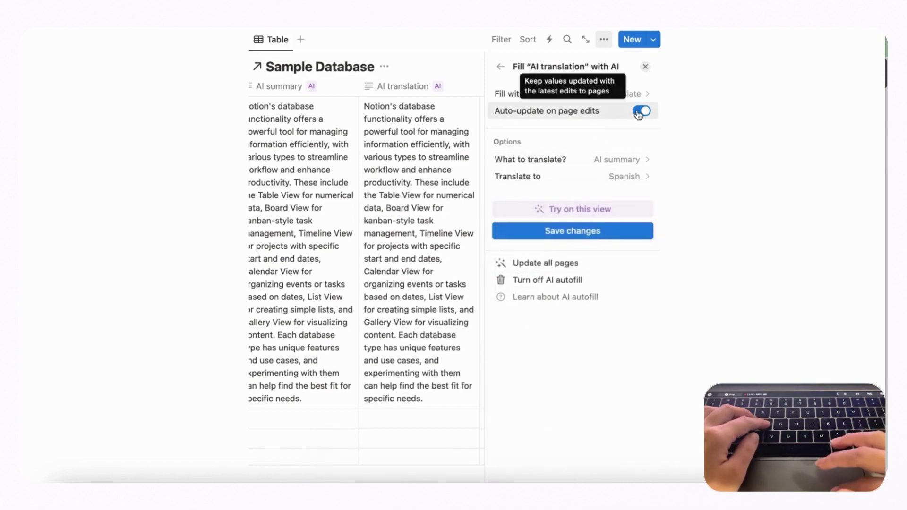
left_click(548, 231)
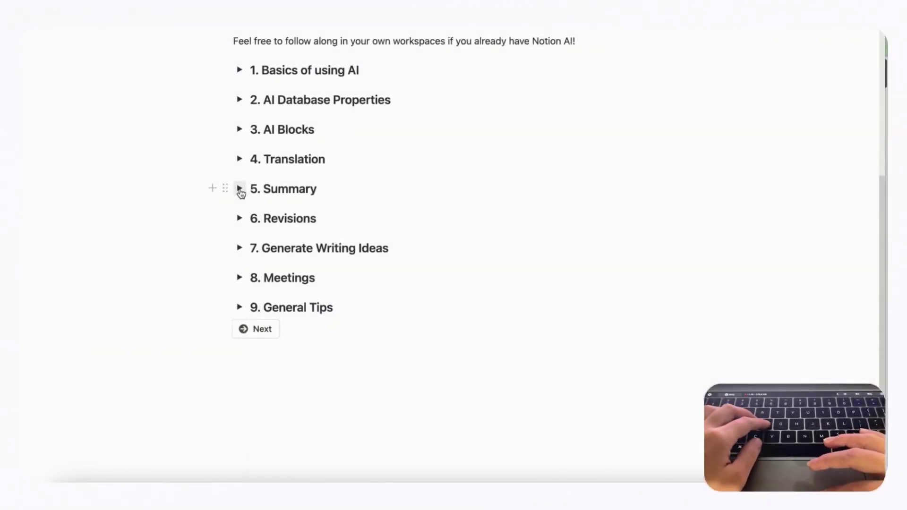
In the Summary section's Sample Database, add an AI custom autofill property with the prompt "Summarize this page in one sentence" and save it
left_click(240, 189)
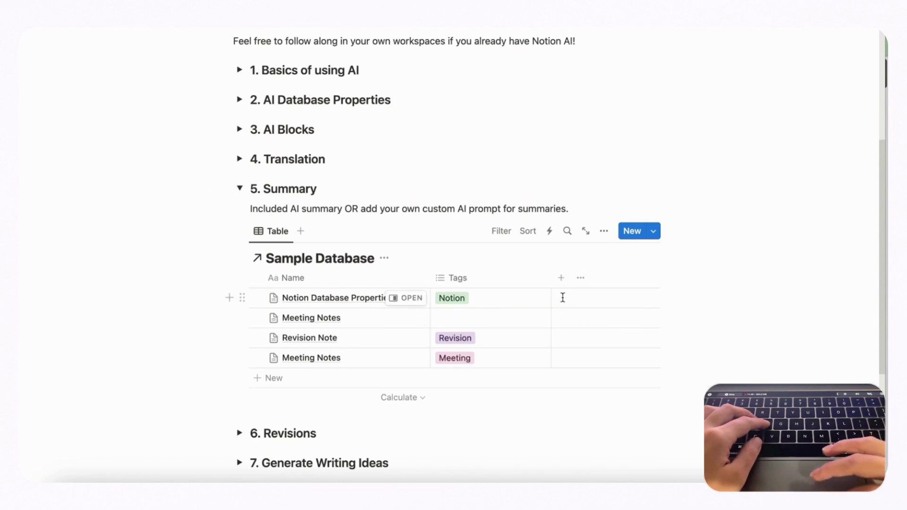
left_click(562, 278)
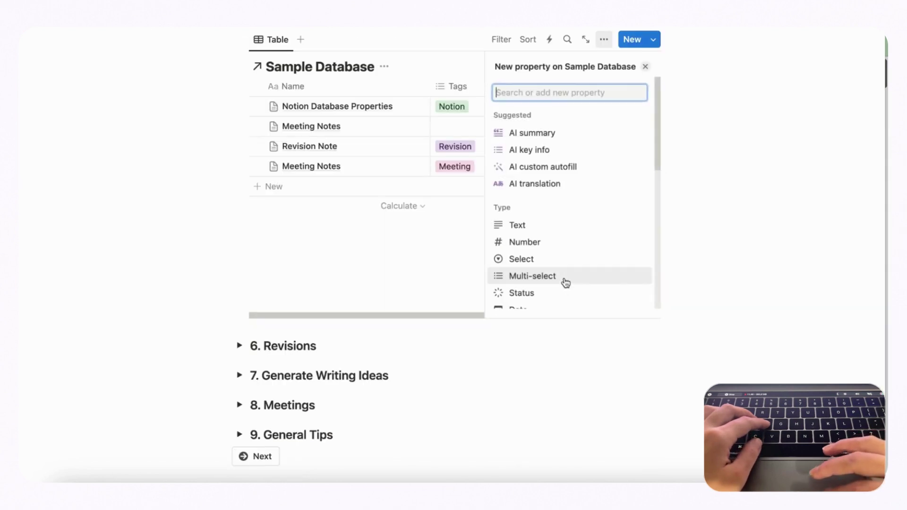
left_click(575, 170)
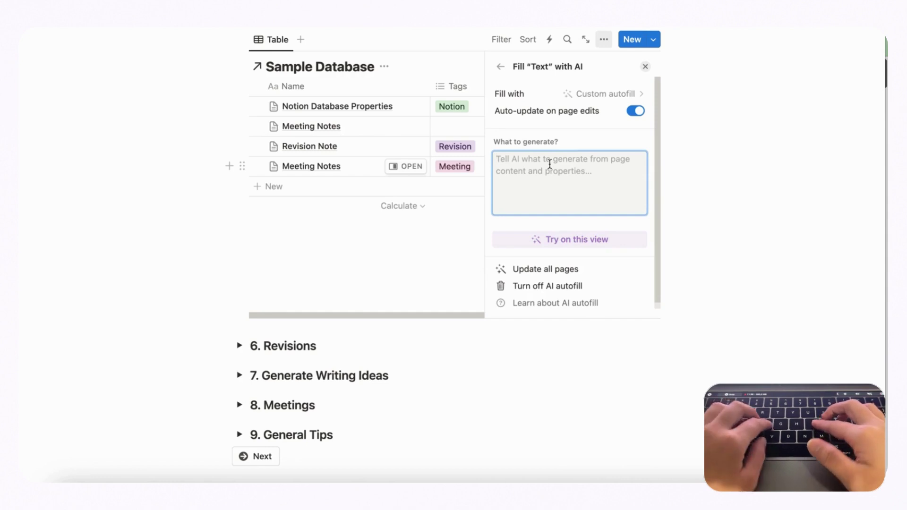
type("Summarize this page in one s")
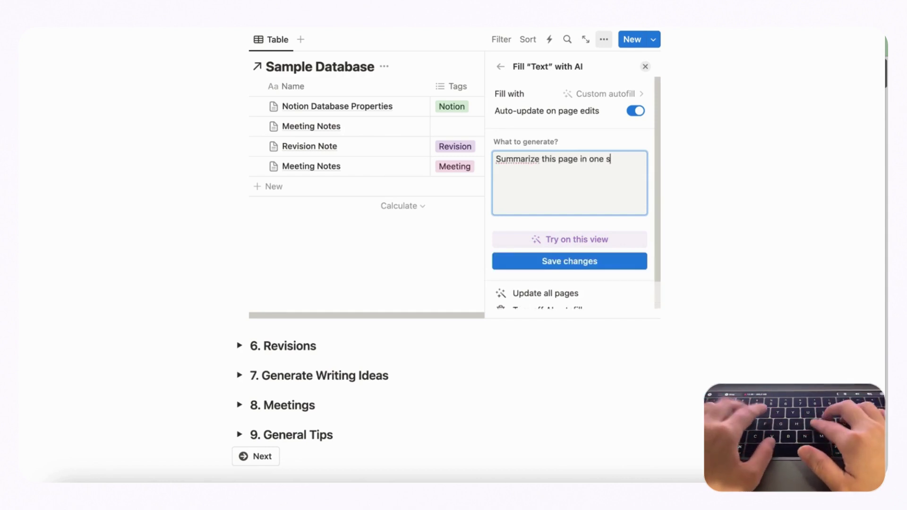
left_click(567, 267)
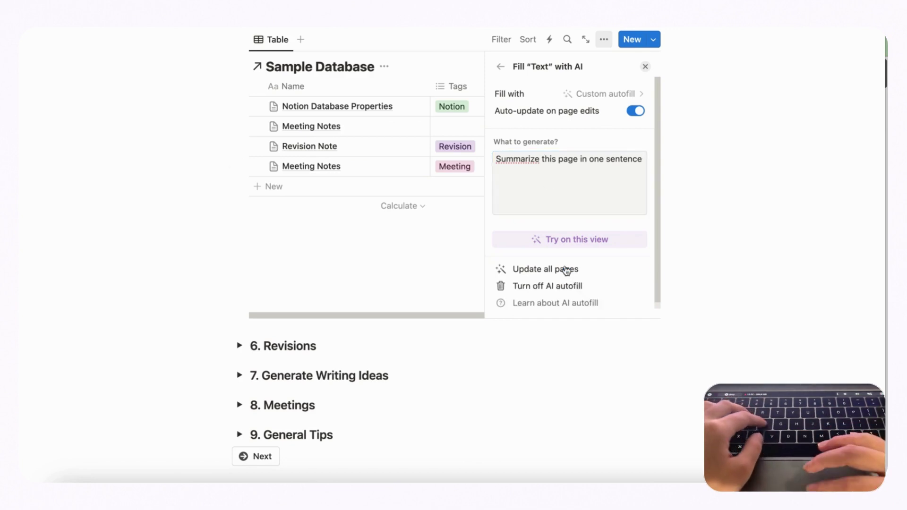
left_click(646, 67)
Generate the one-sentence custom AI summary for the Notion Database Properties row
scroll(605, 156, "up", 3)
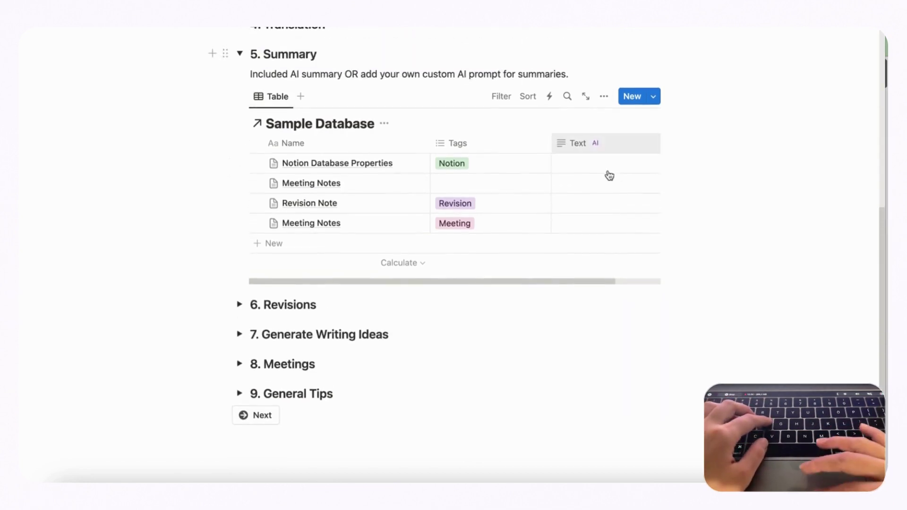
left_click(659, 164)
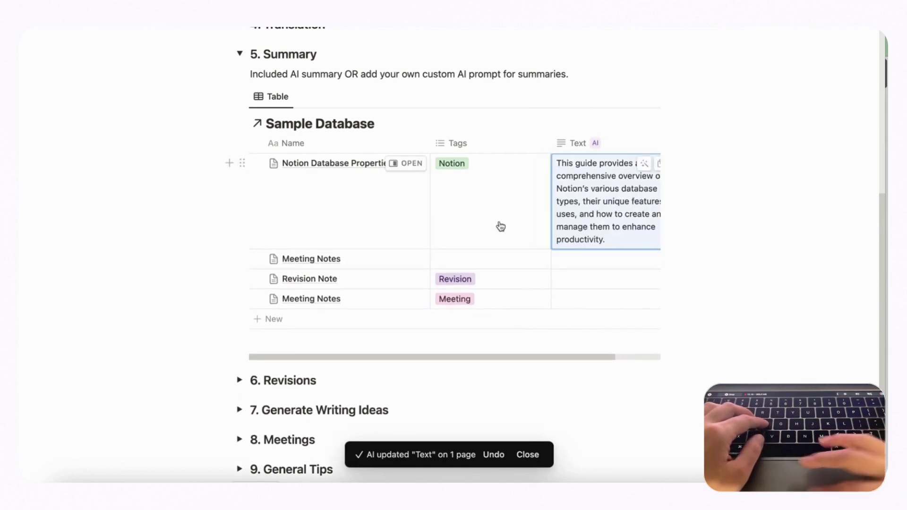
scroll(449, 211, "right", 2)
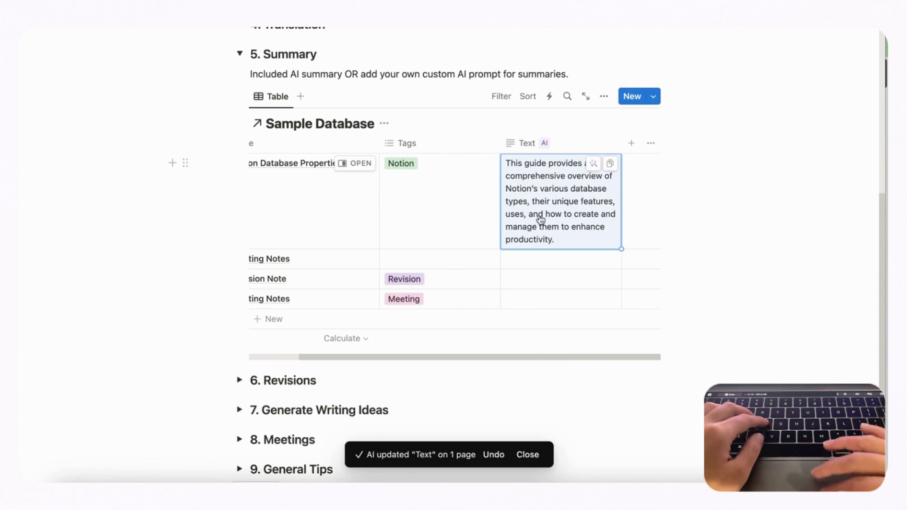
Add an AI summary property to Sample Database and generate it for the Notion Database Properties row
left_click(632, 143)
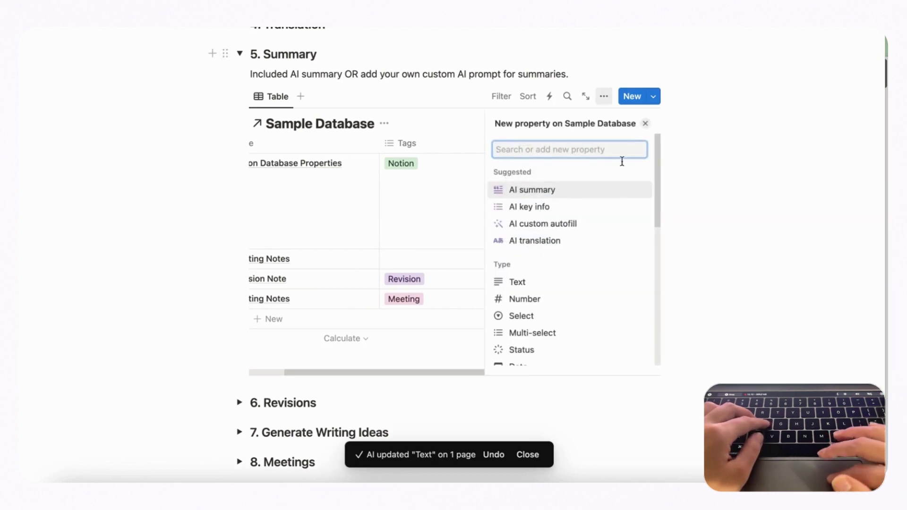
left_click(587, 191)
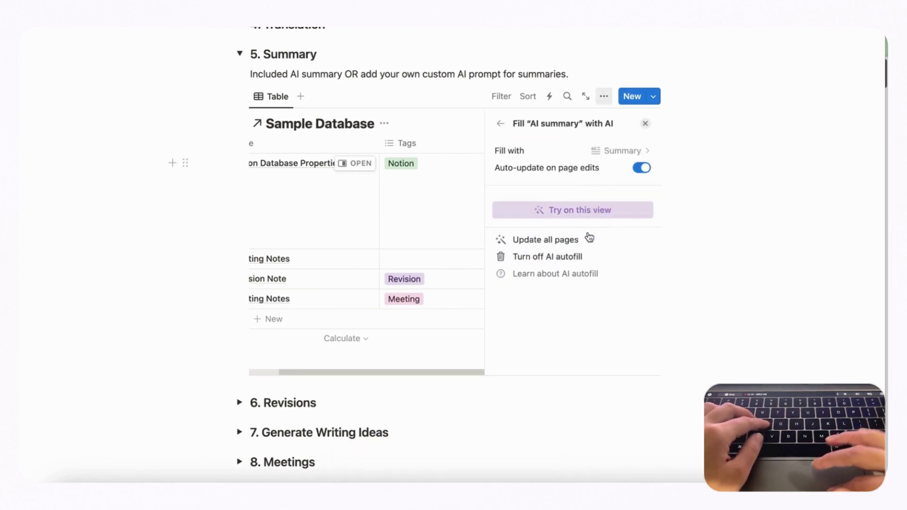
left_click(645, 124)
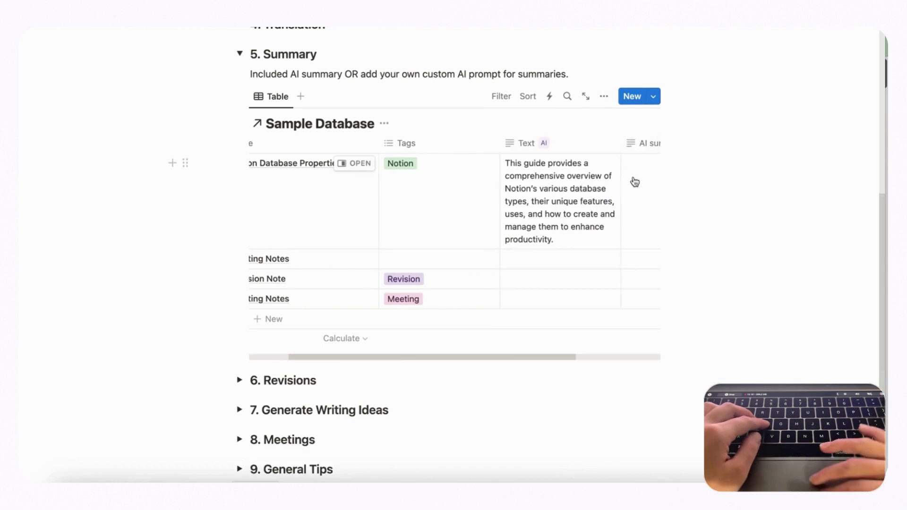
left_click(610, 163)
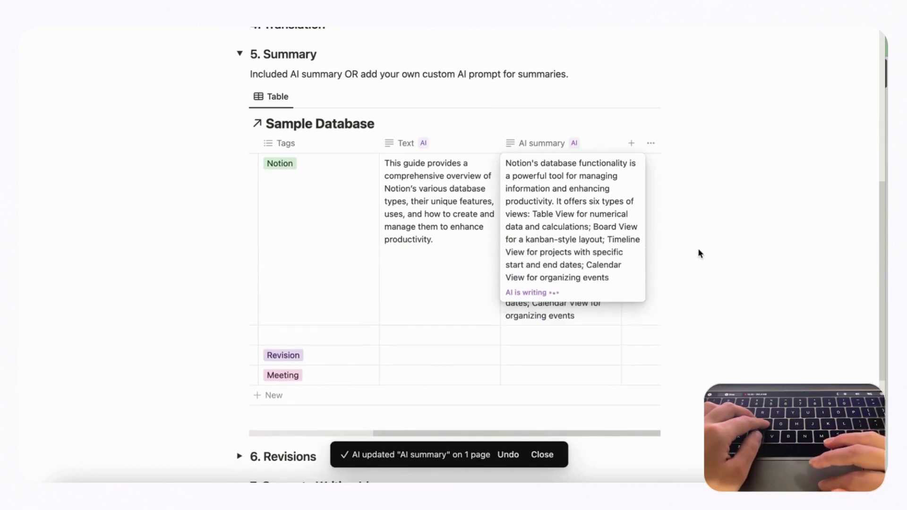
key("Escape")
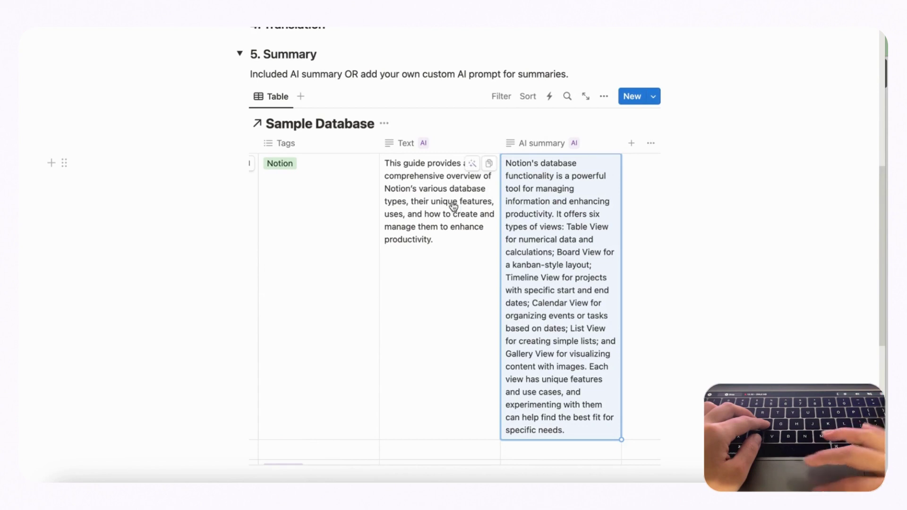
scroll(453, 206, "left", 1)
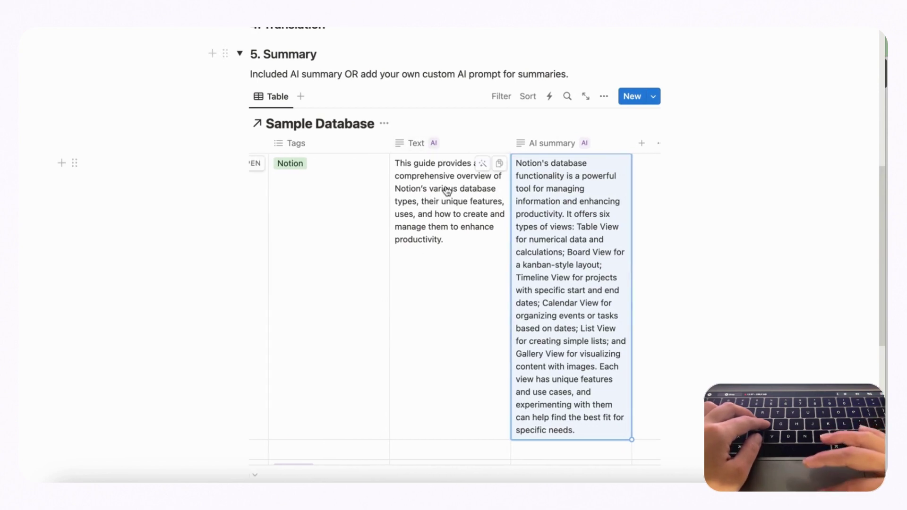
left_click(580, 143)
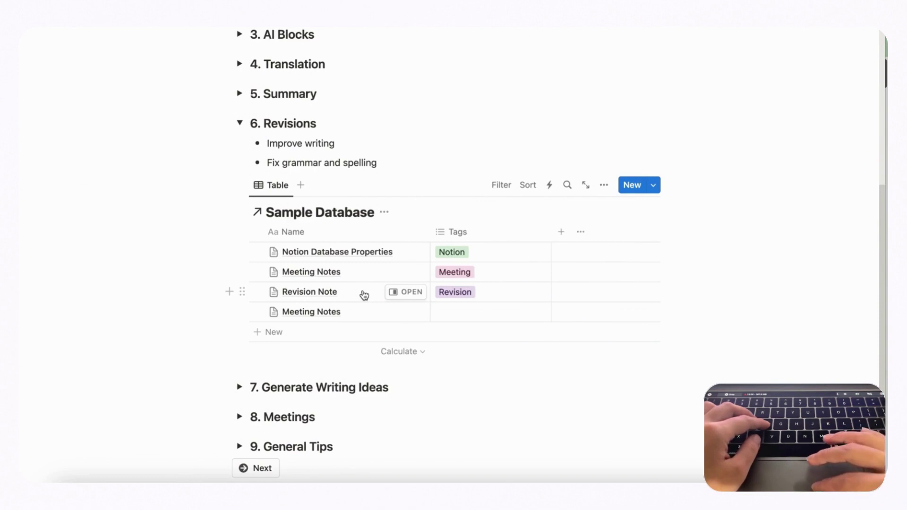
Open the Revision Note page, have AI fix the first paragraph's spelling and grammar, and insert the corrected text below it
left_click(411, 292)
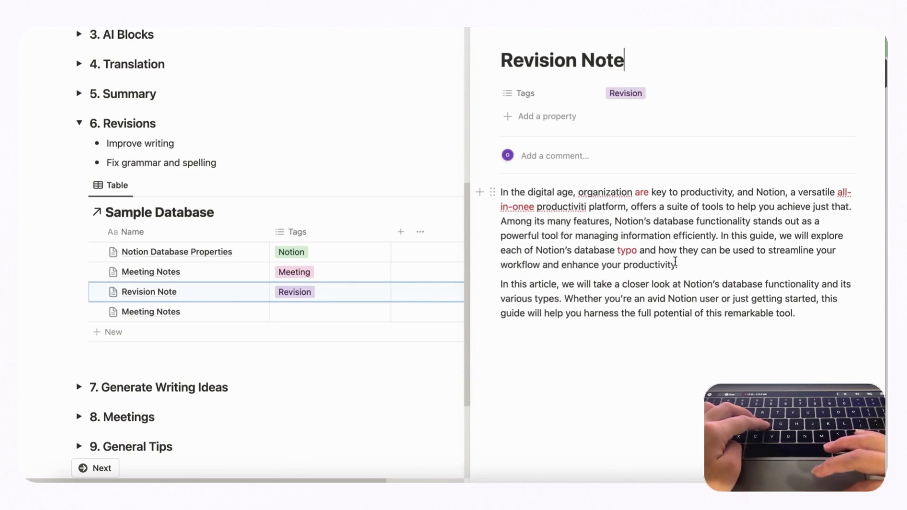
left_click_drag(683, 265, 495, 192)
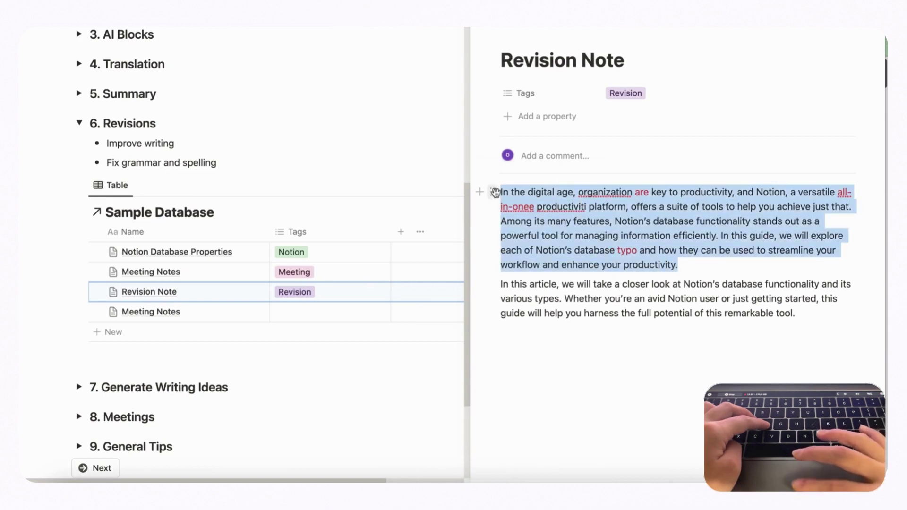
left_click(496, 171)
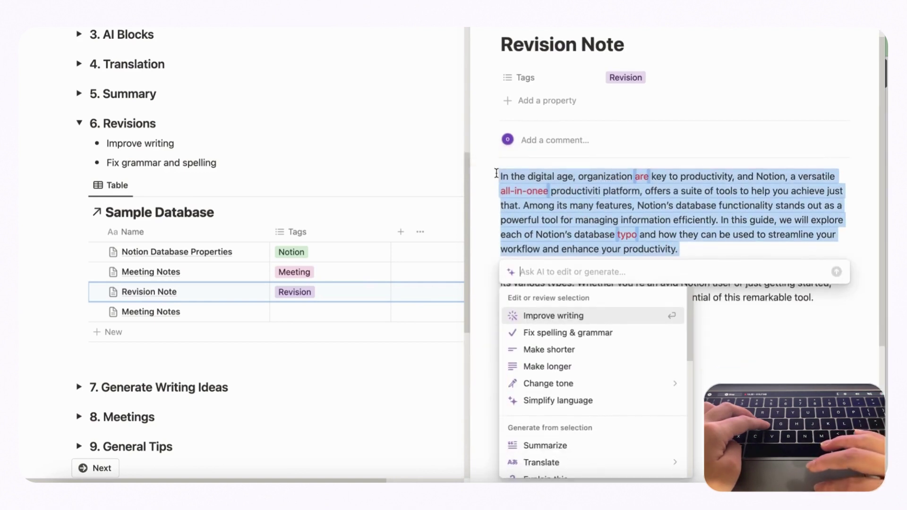
left_click(596, 334)
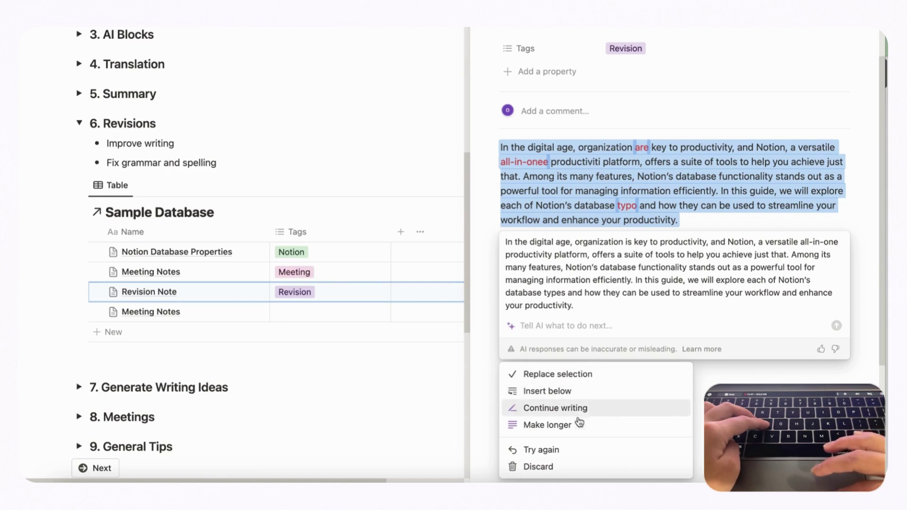
left_click(579, 397)
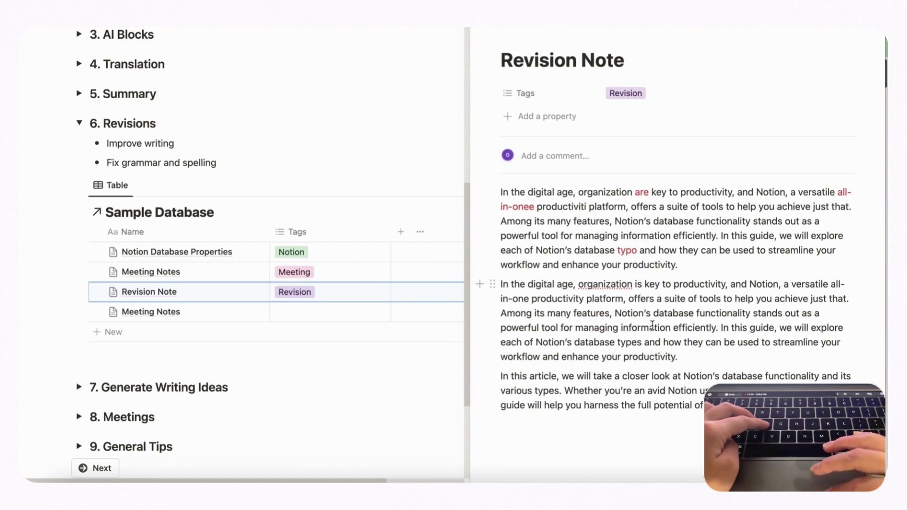
Delete the inserted corrected paragraph and have AI improve the writing of Revision Note's first paragraph
left_click_drag(685, 356, 503, 291)
key("BackSpace")
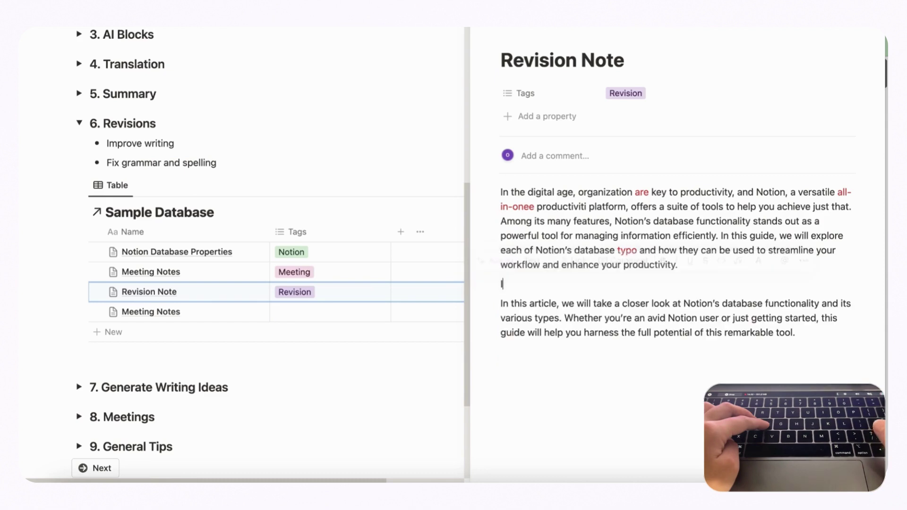
left_click_drag(679, 264, 500, 192)
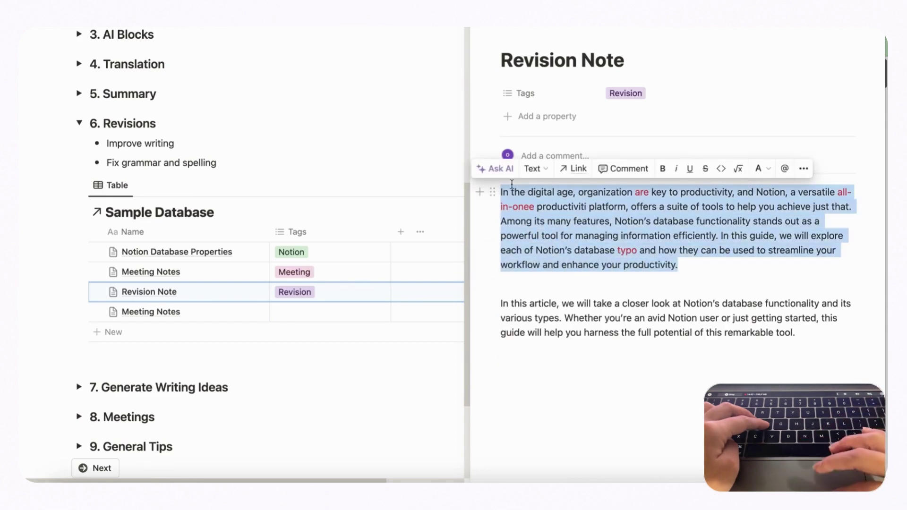
left_click(500, 170)
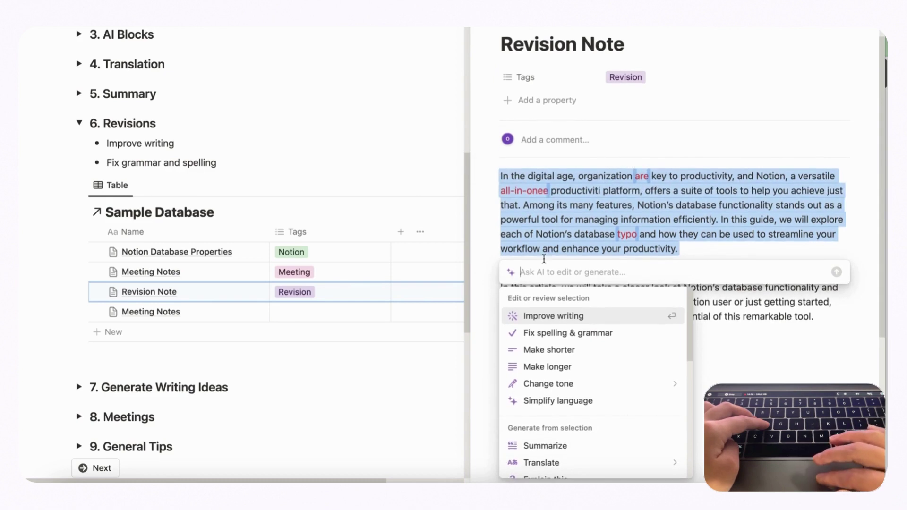
scroll(585, 371, "down", 2)
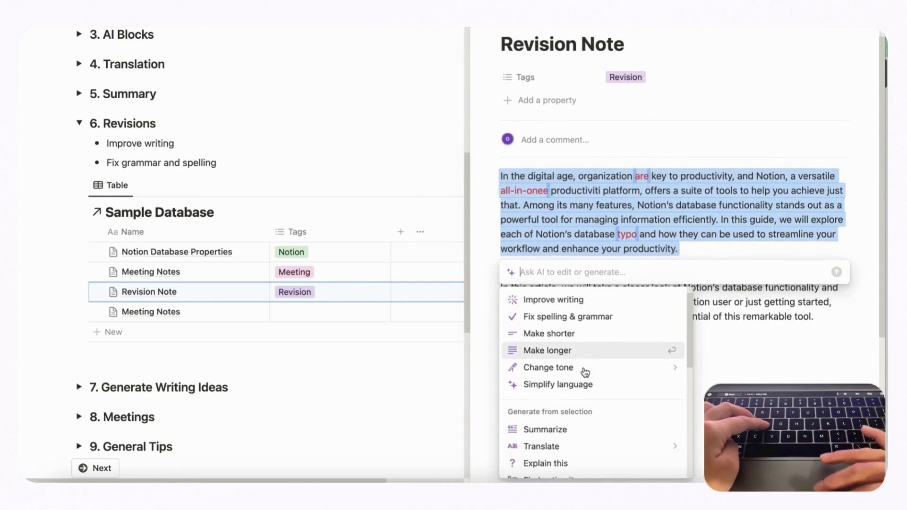
scroll(585, 371, "up", 1)
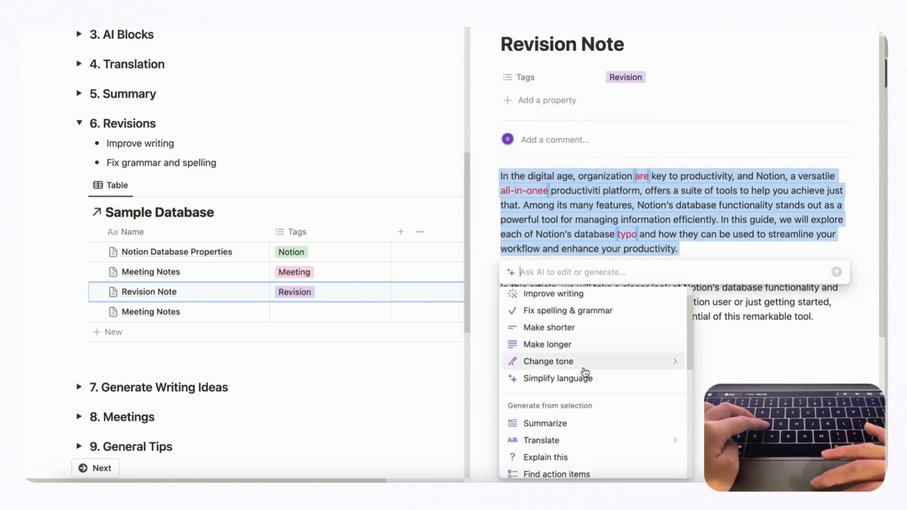
left_click(569, 298)
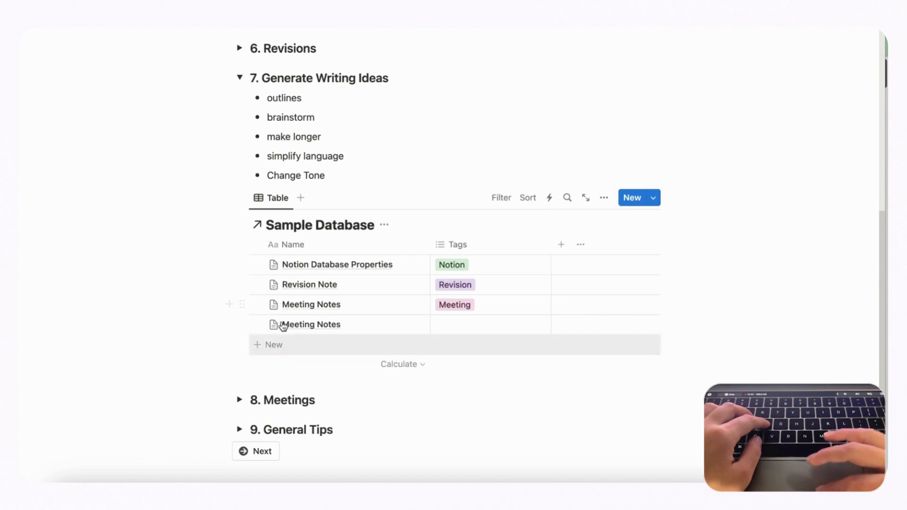
Add a new page to the Generate Writing Ideas section's Sample Database and title it "How to use Notion AI"
left_click(326, 350)
key("Escape")
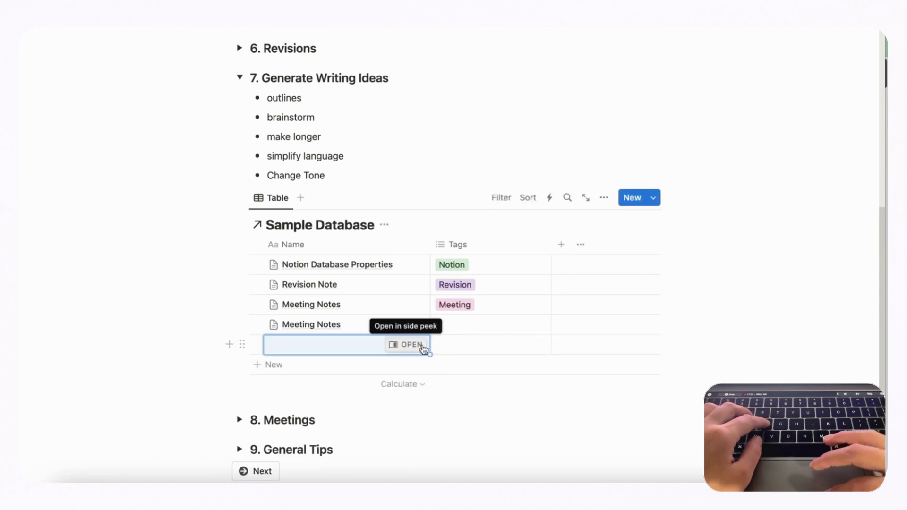
left_click(408, 346)
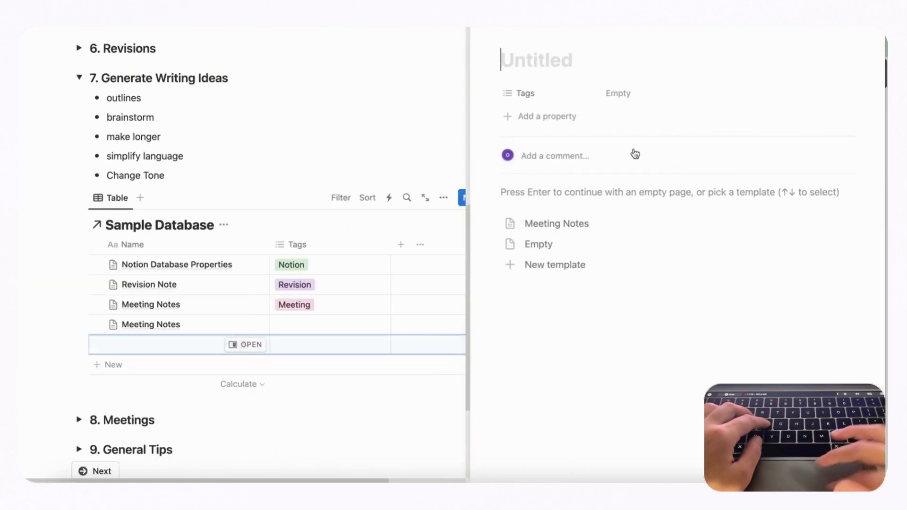
type("Ho")
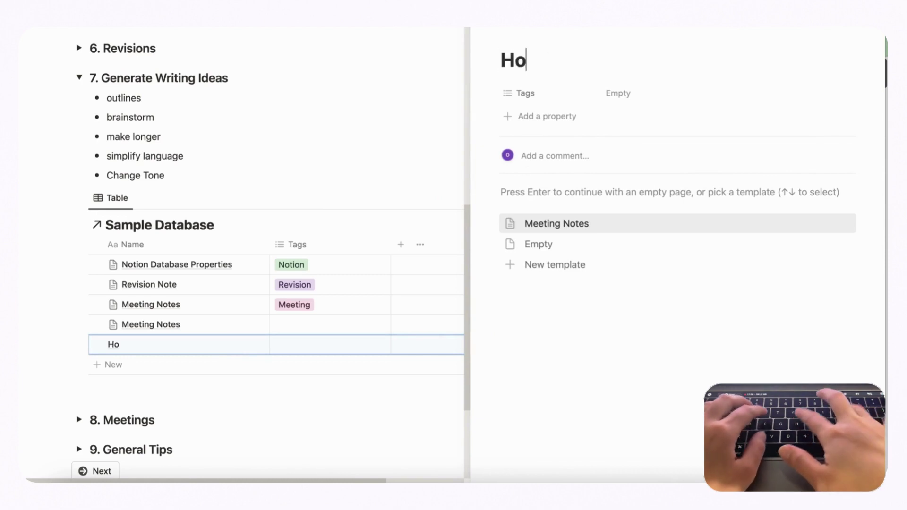
type("w to use Notion AI")
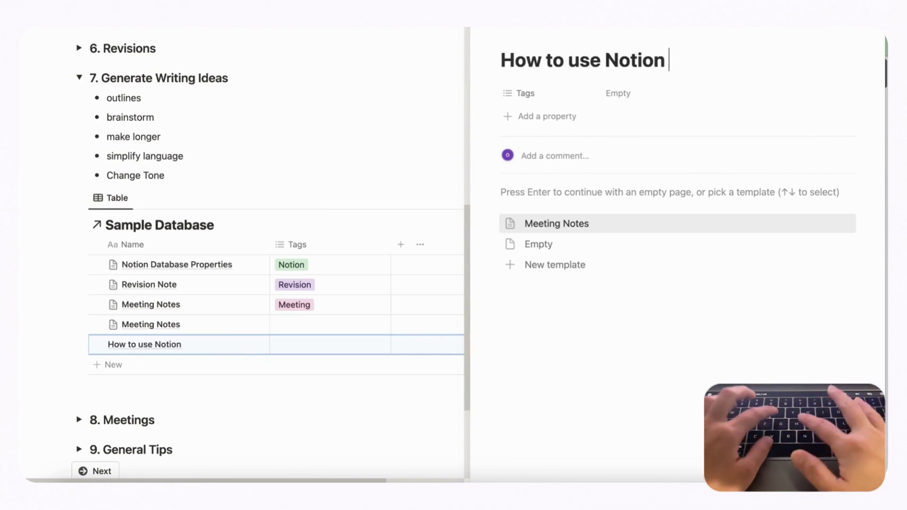
Start the new page as empty and have AI write an outline about how to use Notion AI, keeping the result
left_click(557, 244)
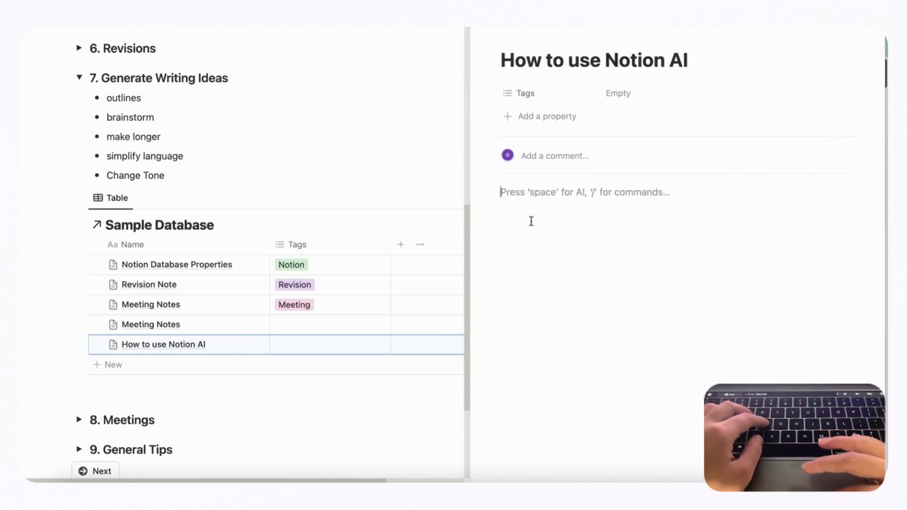
type("/ai")
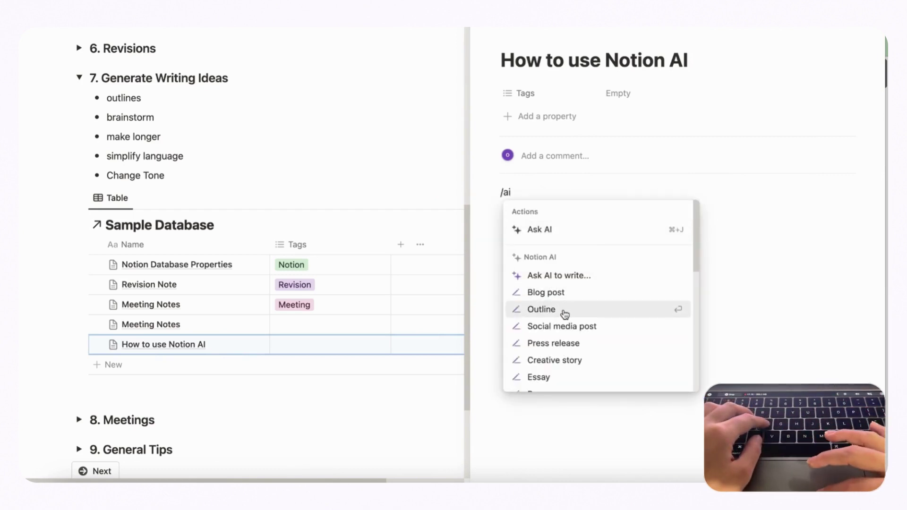
left_click(573, 311)
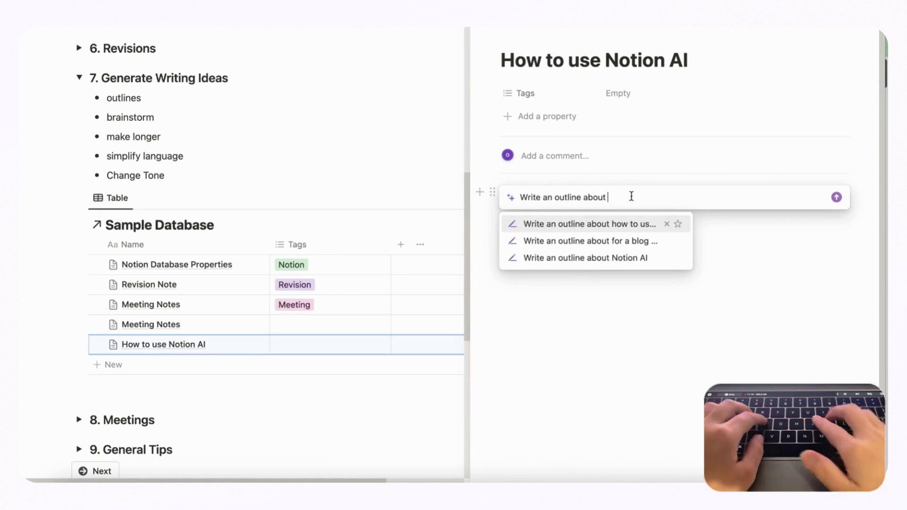
type("how to use Notion")
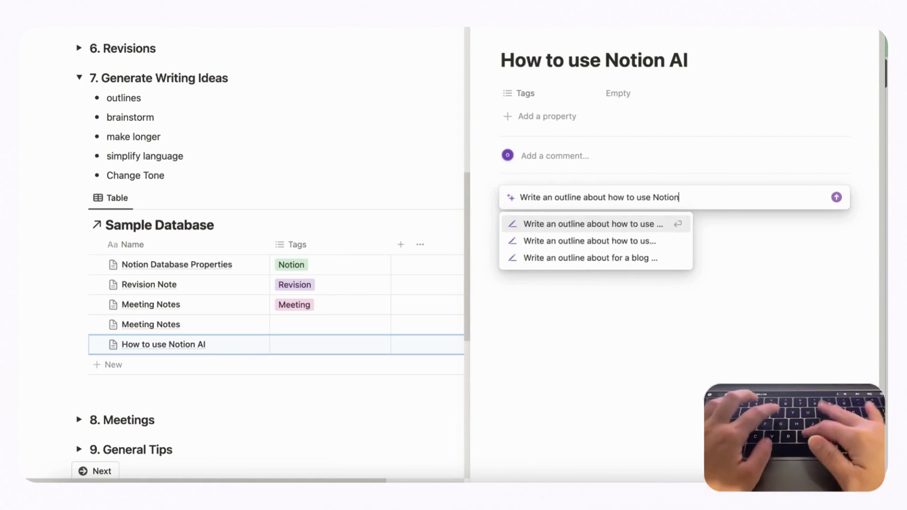
type(" AI")
key("Return")
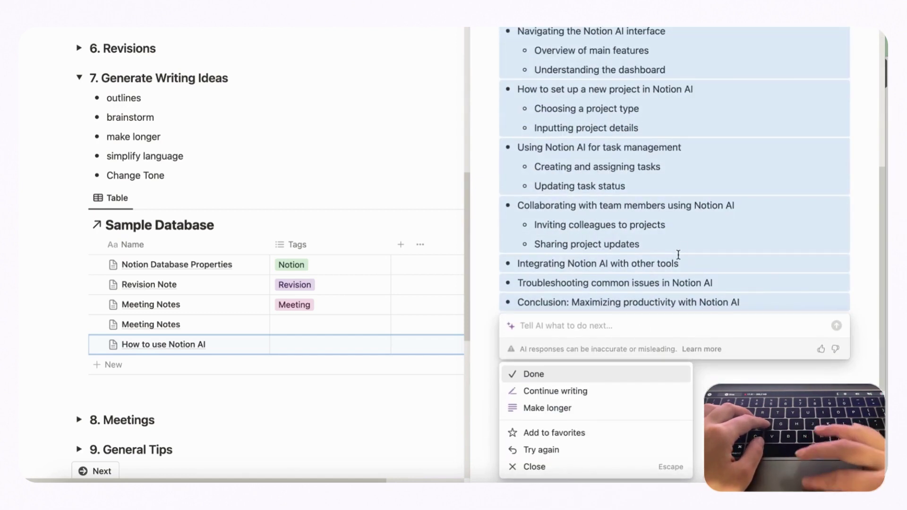
left_click(654, 376)
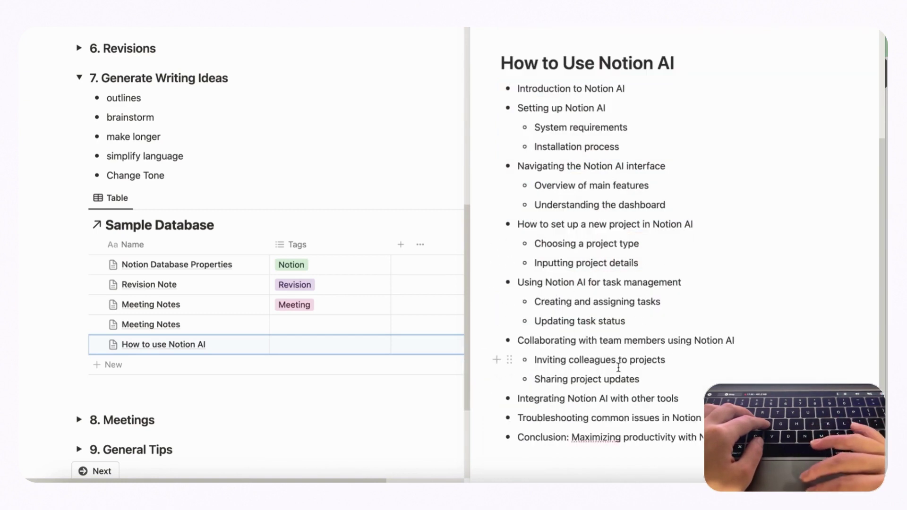
scroll(619, 367, "down", 1)
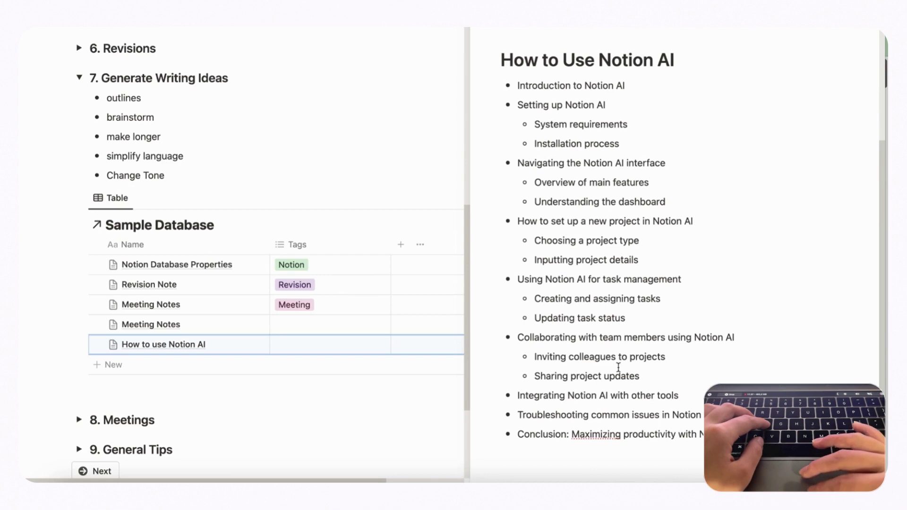
scroll(619, 367, "up", 4)
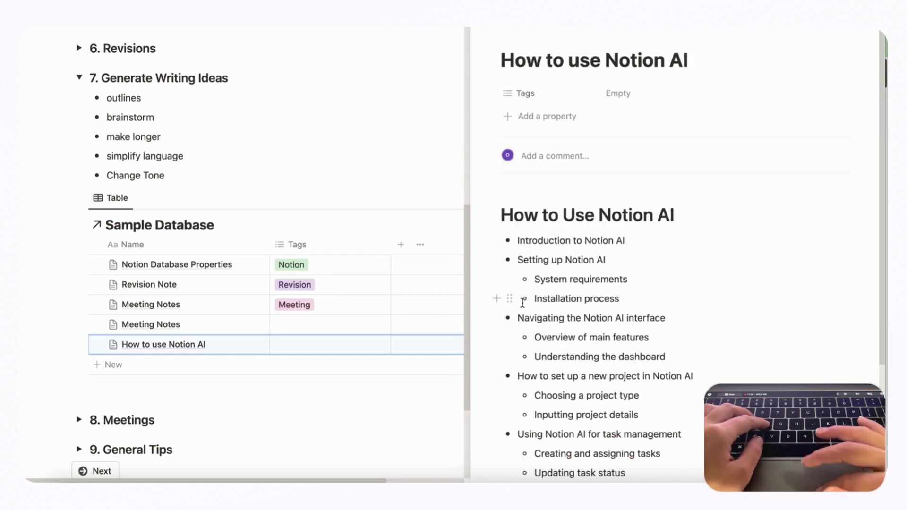
Delete the whole AI-generated outline from the How to use Notion AI page
key("Return")
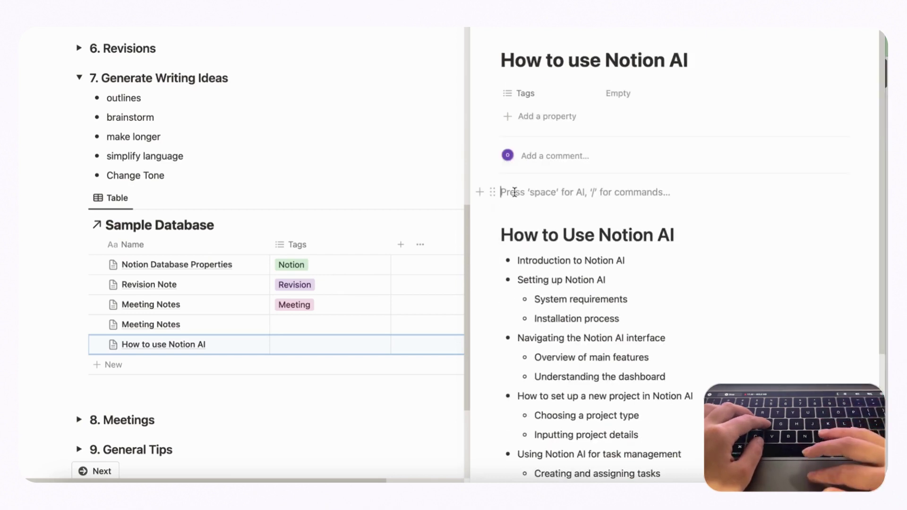
left_click(511, 236)
key("super+a")
key("super+a")
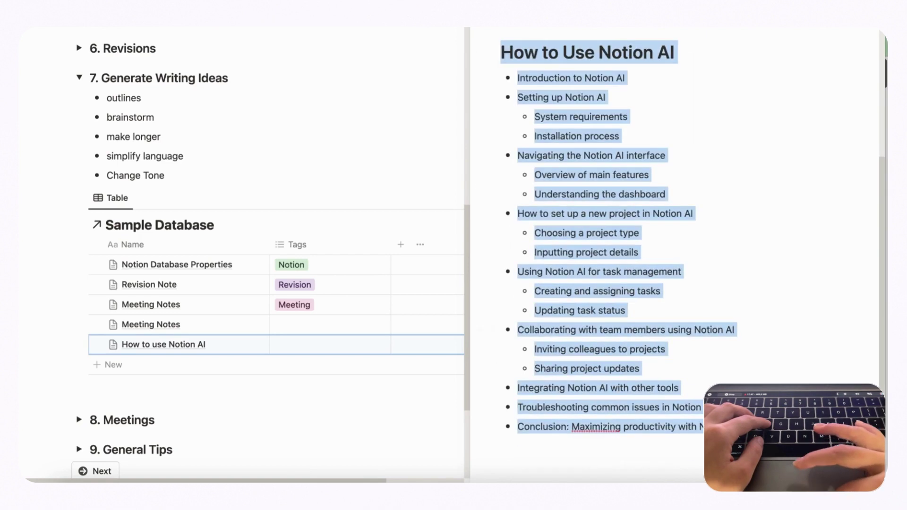
key("BackSpace")
key("BackSpace")
key("BackSpace")
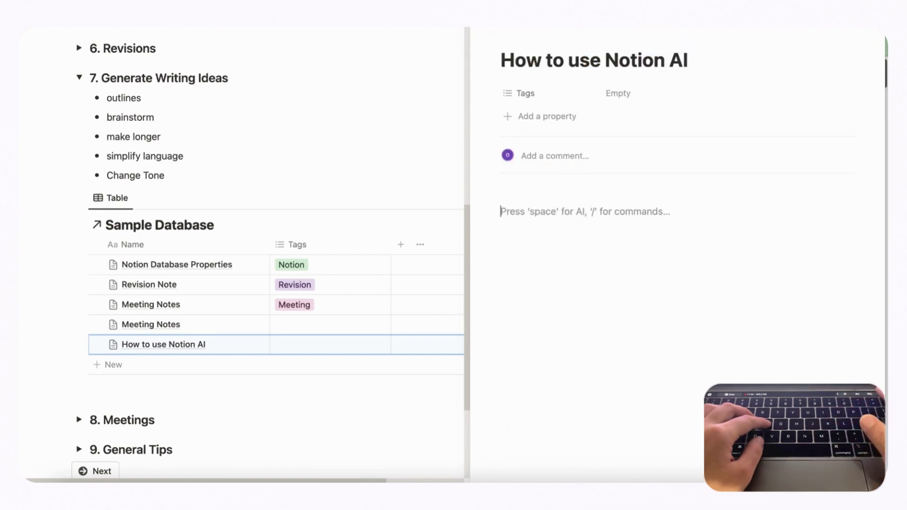
Have AI brainstorm ideas on how to use Notion AI in the page body
type("/ai")
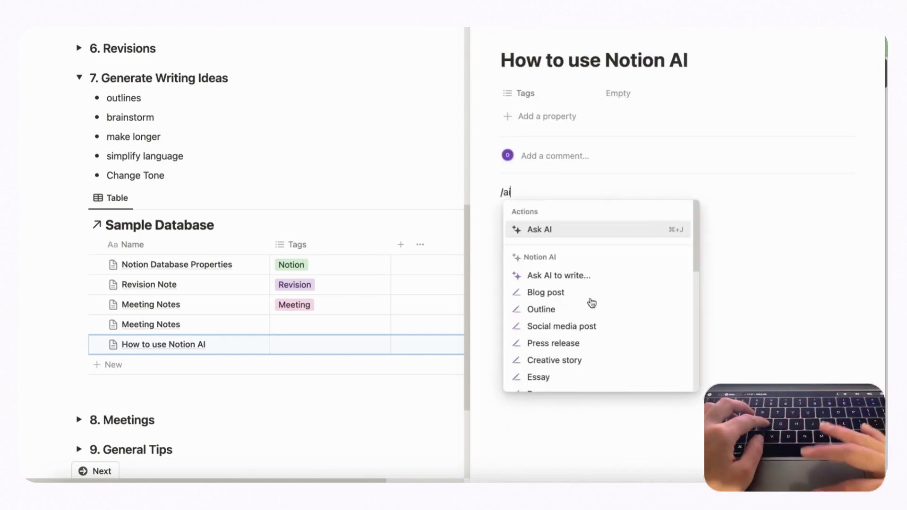
scroll(604, 319, "down", 3)
scroll(602, 320, "down", 4)
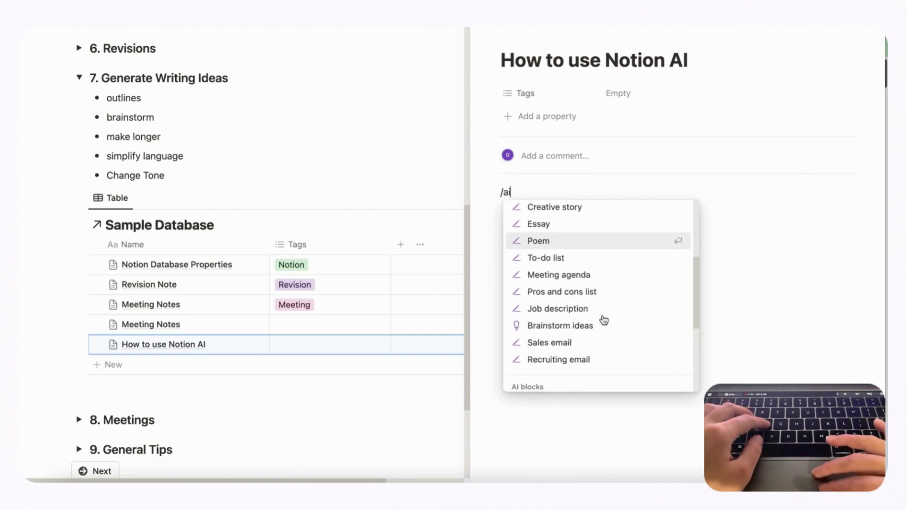
left_click(583, 348)
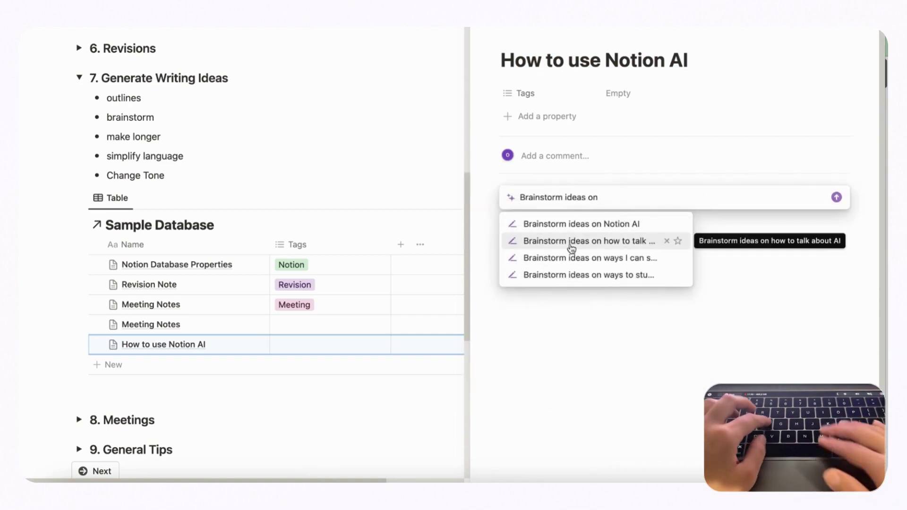
type("how to use Notion AI")
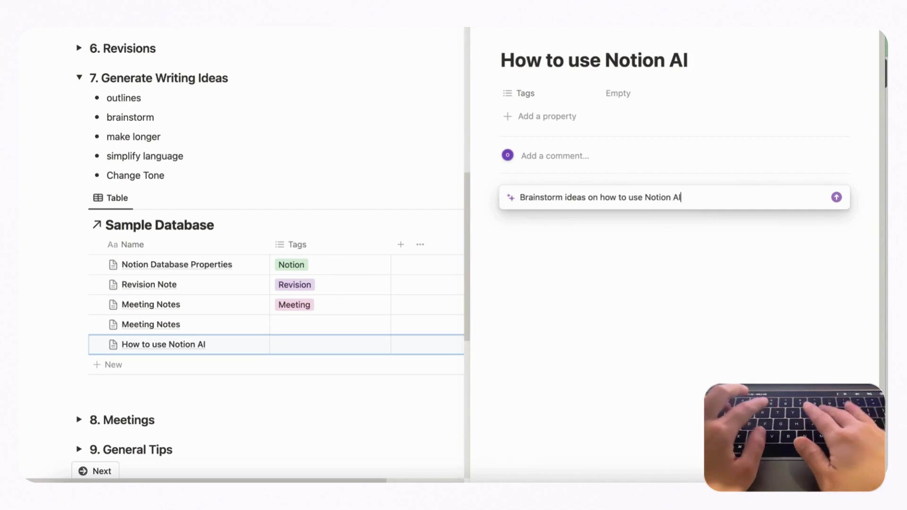
key("Return")
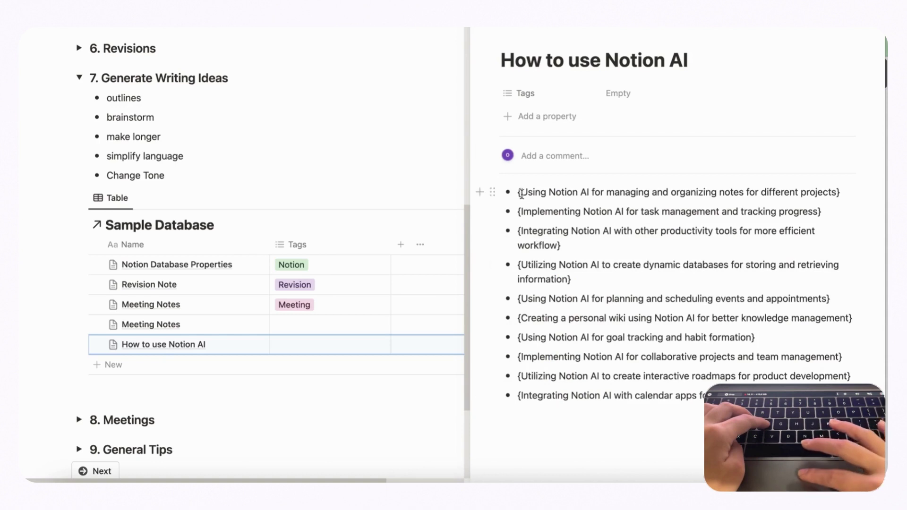
Have AI make the first brainstormed idea longer and insert the expanded text below it
left_click_drag(521, 193, 836, 195)
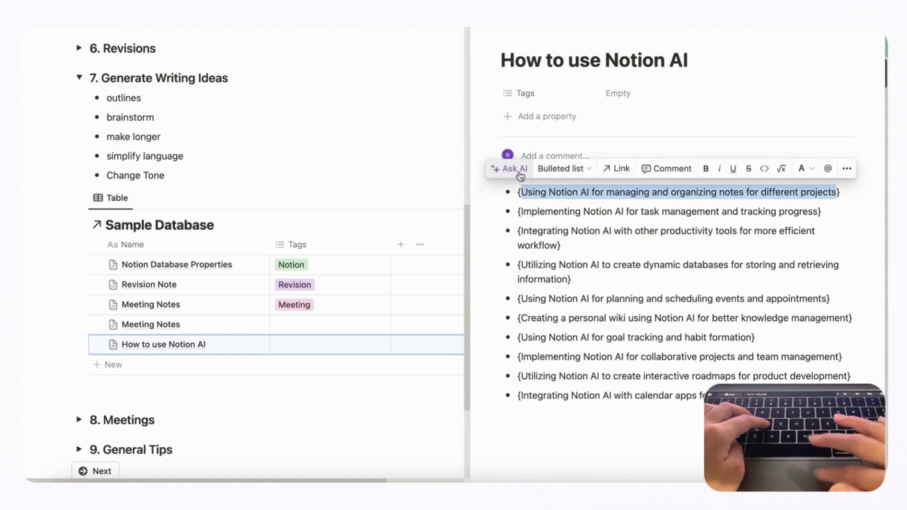
left_click(520, 173)
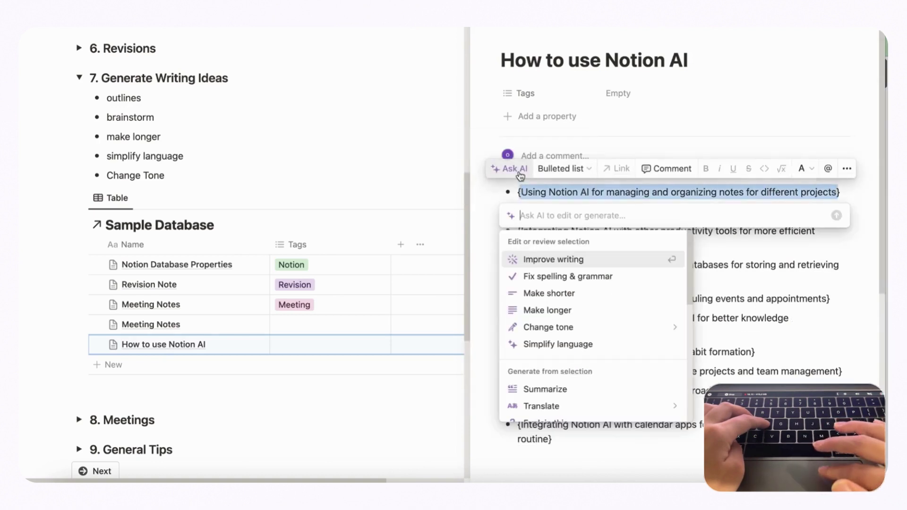
left_click(586, 310)
left_click(564, 365)
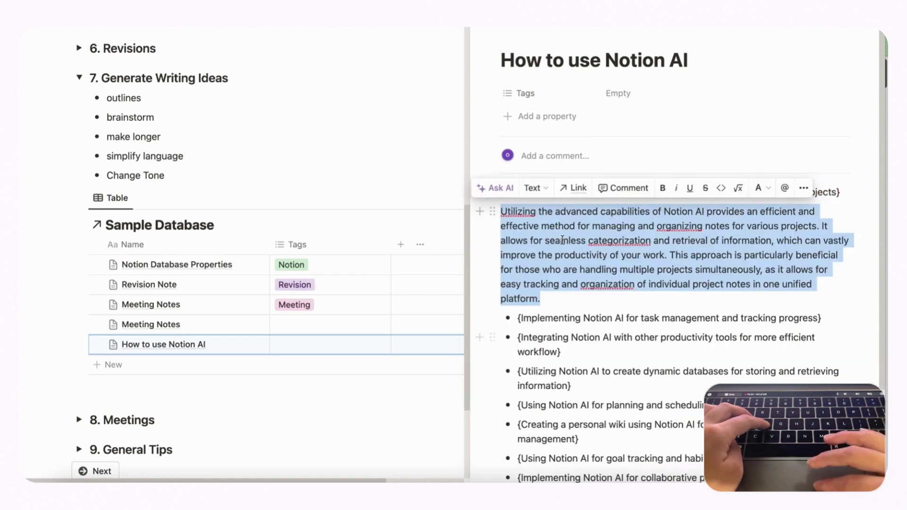
Have AI change the tone of the inserted paragraph under the first idea to Straightforward
left_click(548, 299)
left_click_drag(548, 299, 502, 215)
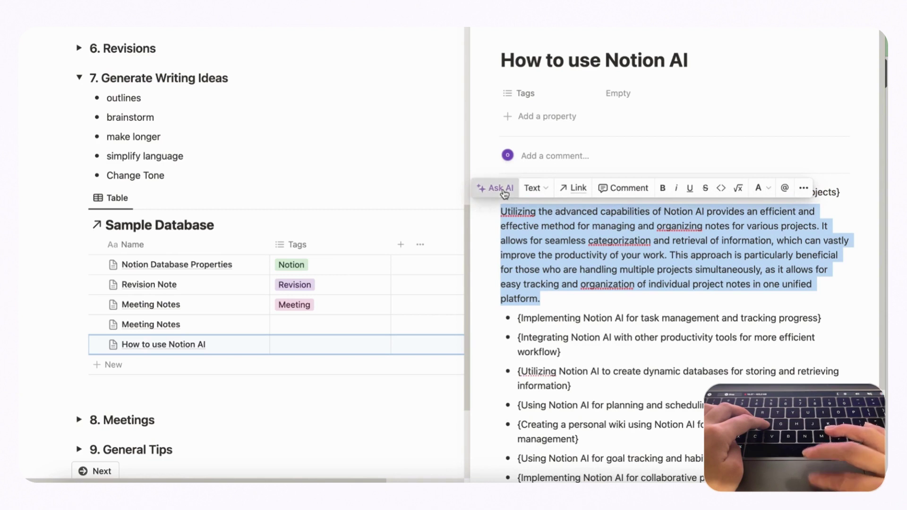
left_click(503, 188)
mouse_move(611, 385)
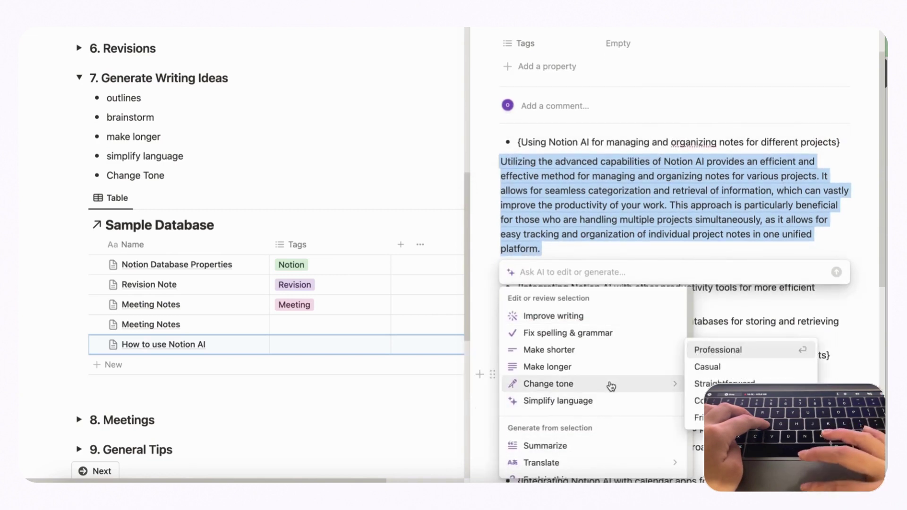
left_click(720, 384)
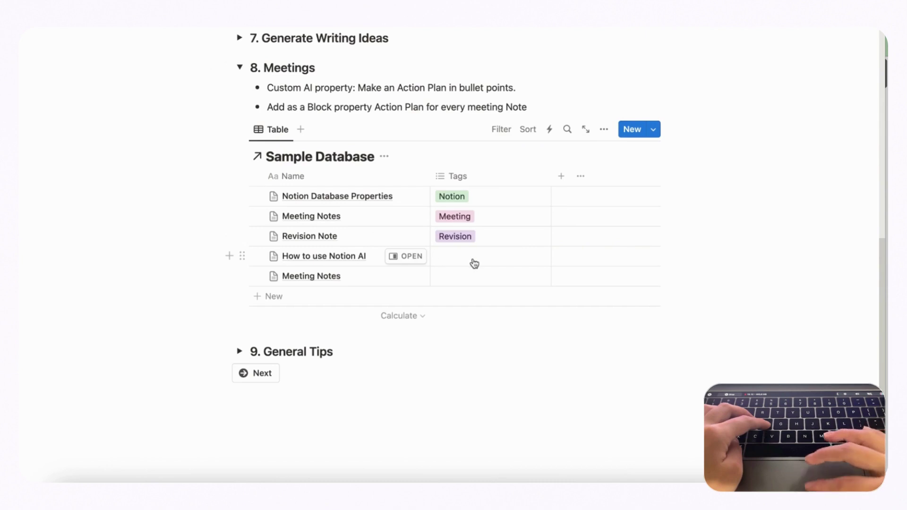
Add an AI custom autofill property to the Meetings section's Sample Database with the prompt "Action plan in bullet points" and save it
left_click(561, 178)
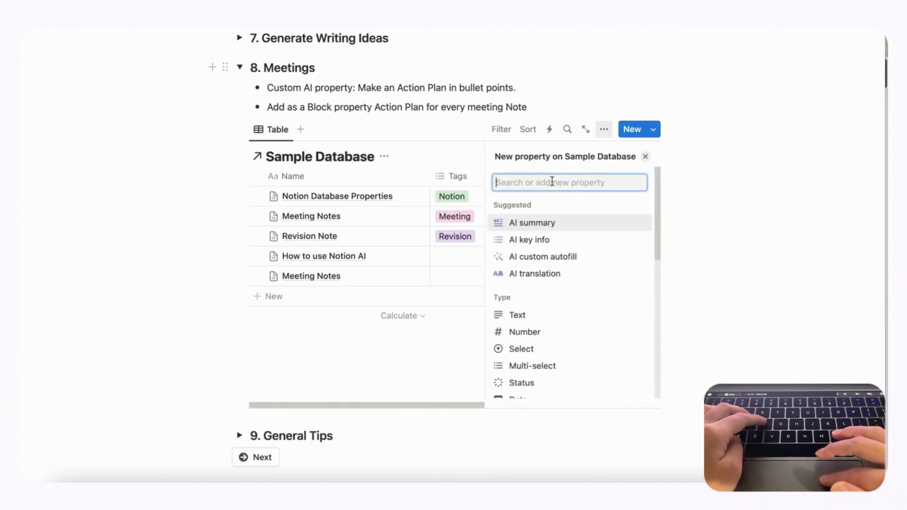
left_click(543, 257)
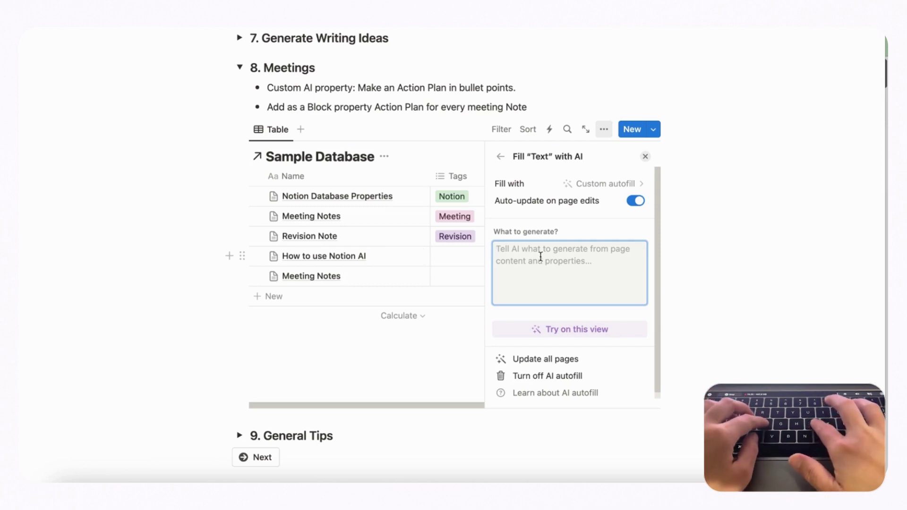
type("Action")
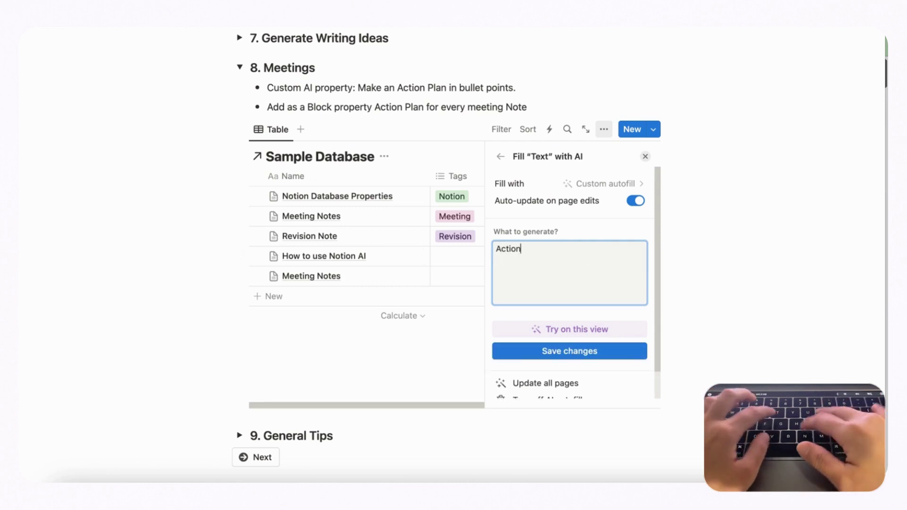
type(" plan in bullet")
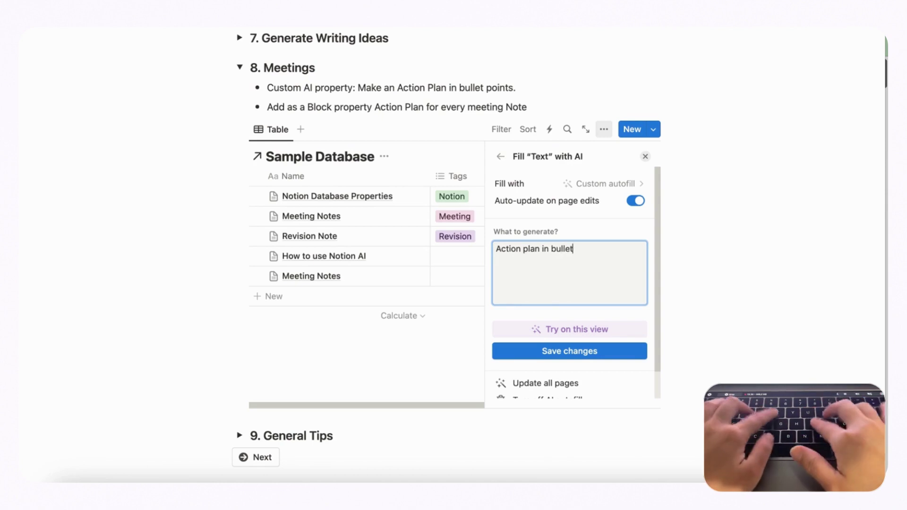
type(" points")
left_click(589, 352)
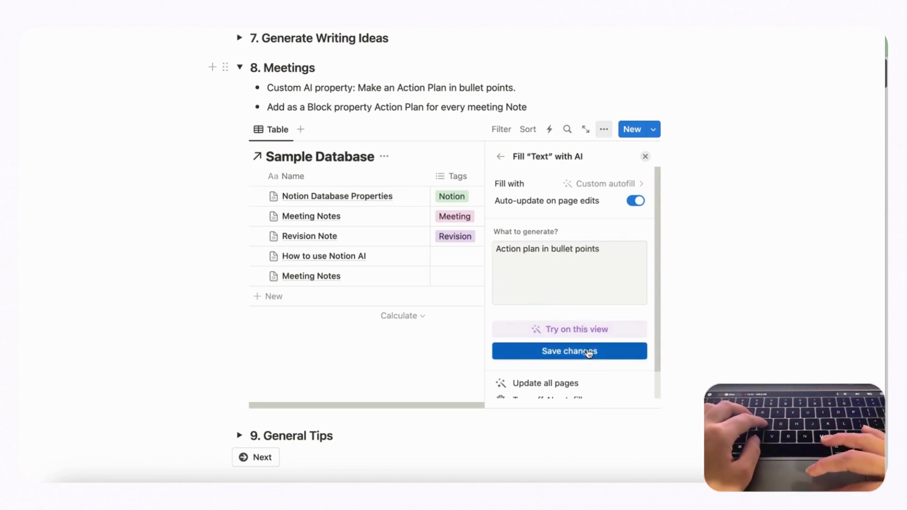
left_click(645, 156)
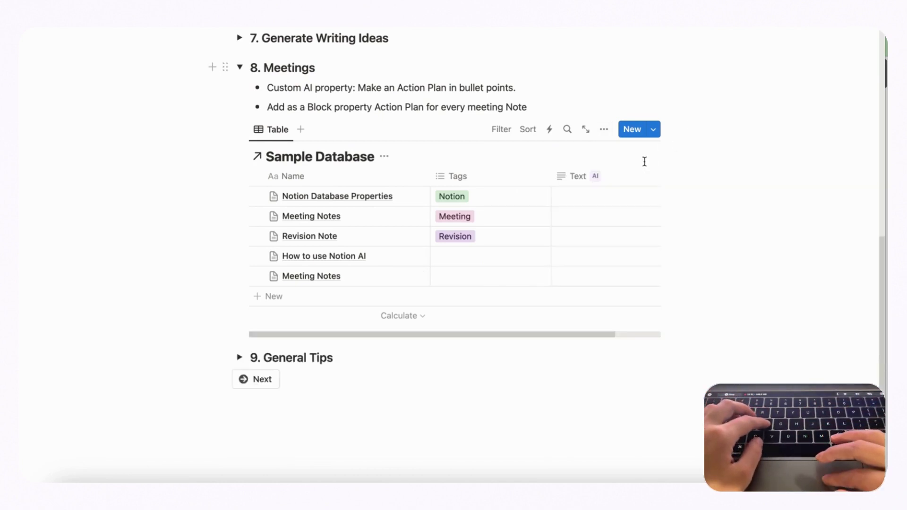
Generate the AI action plan for the untagged Meeting Notes row in Sample Database
mouse_move(437, 278)
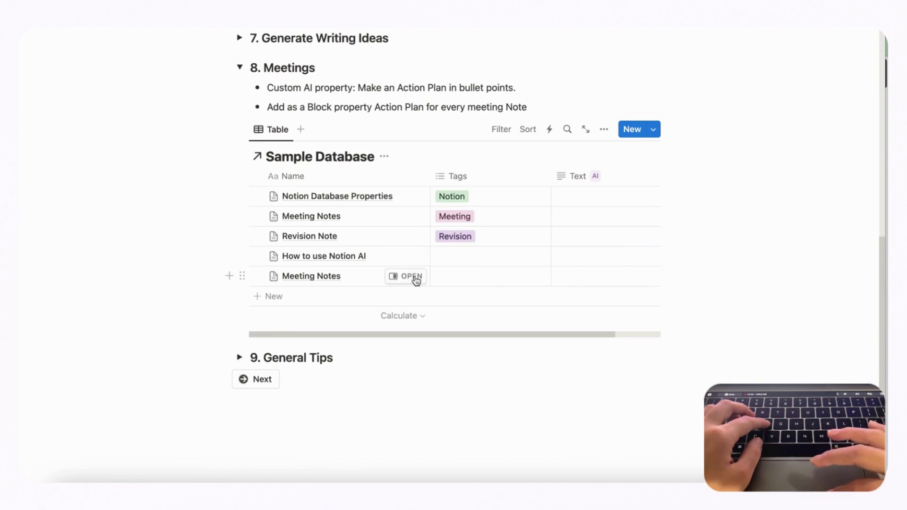
scroll(462, 280, "right", 3)
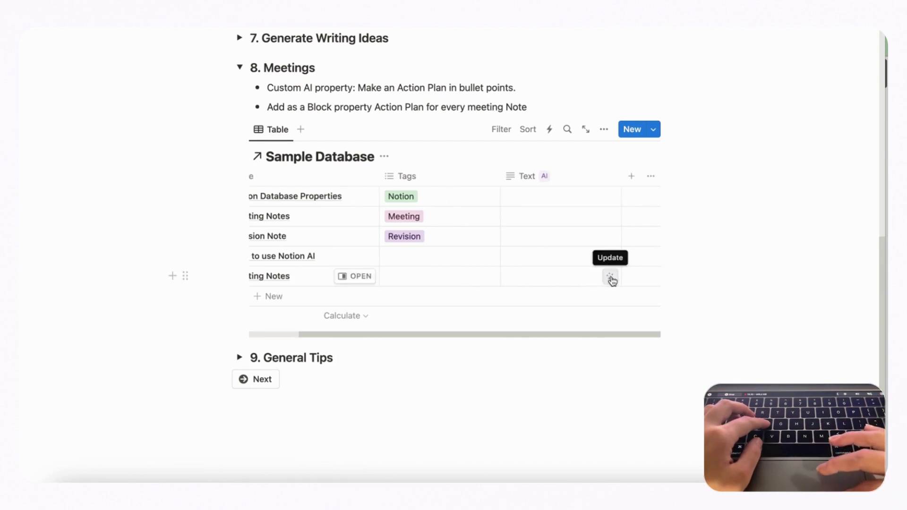
left_click(610, 277)
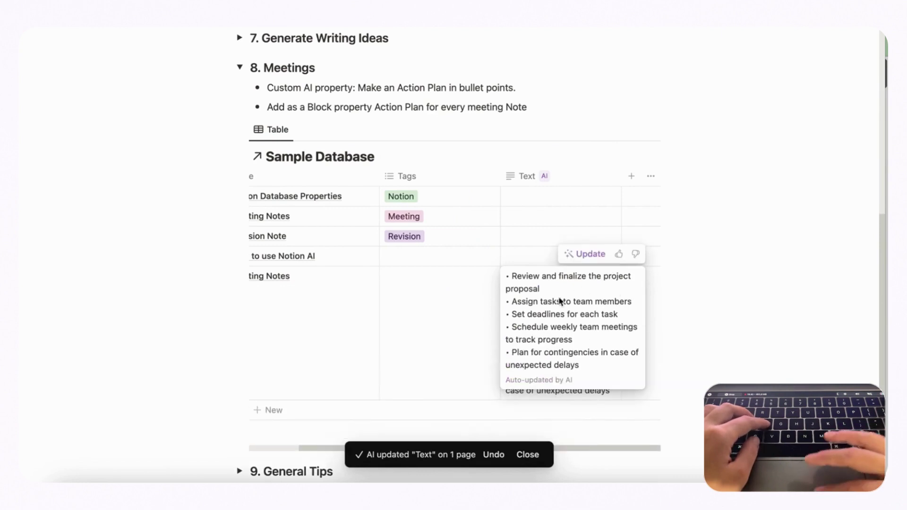
left_click(740, 336)
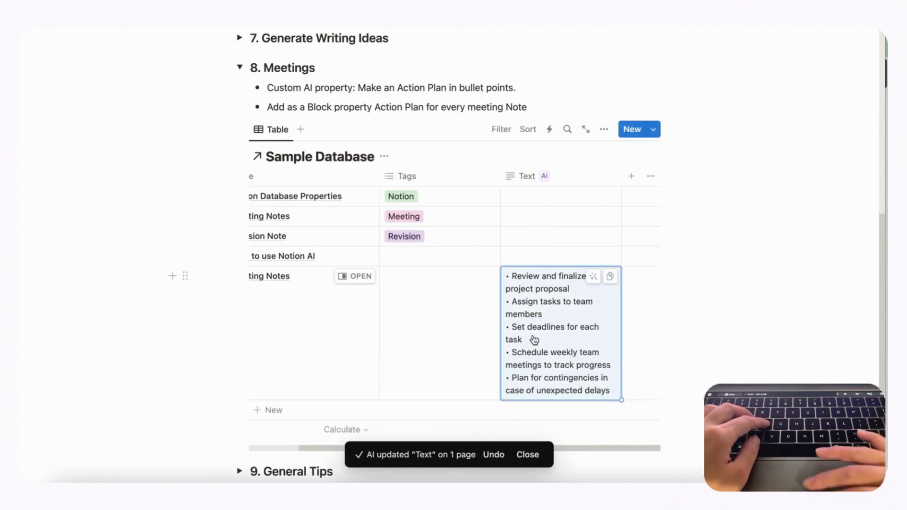
Open the Meeting Notes page tagged Meeting in side peek, review its notes and to-do items, and close it
scroll(480, 353, "left", 3)
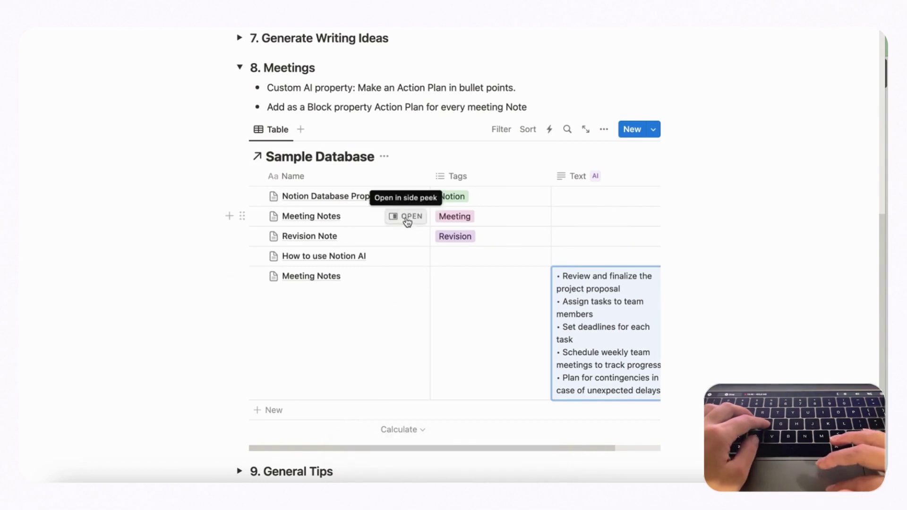
left_click(410, 219)
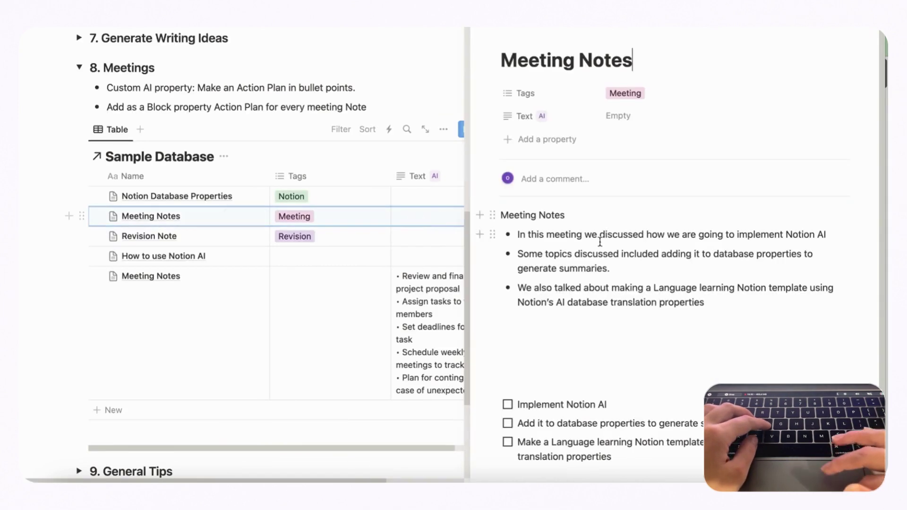
scroll(600, 250, "down", 2)
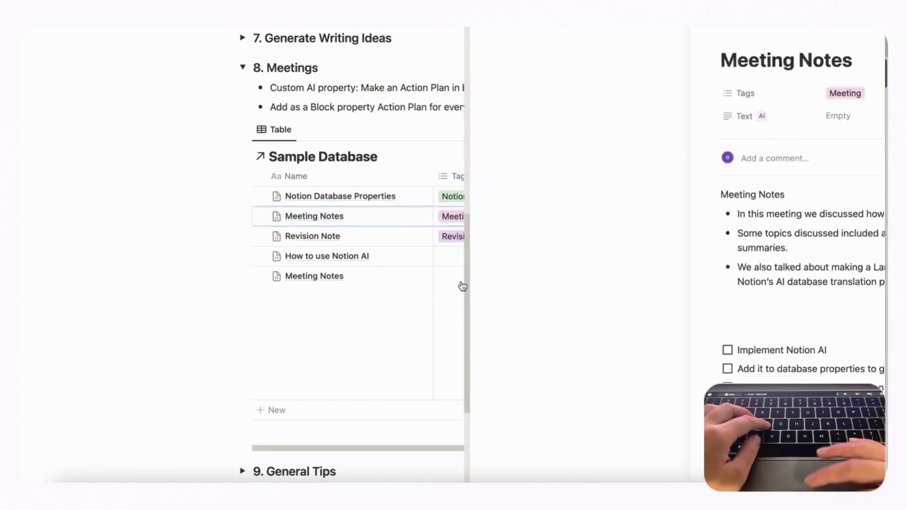
left_click(462, 285)
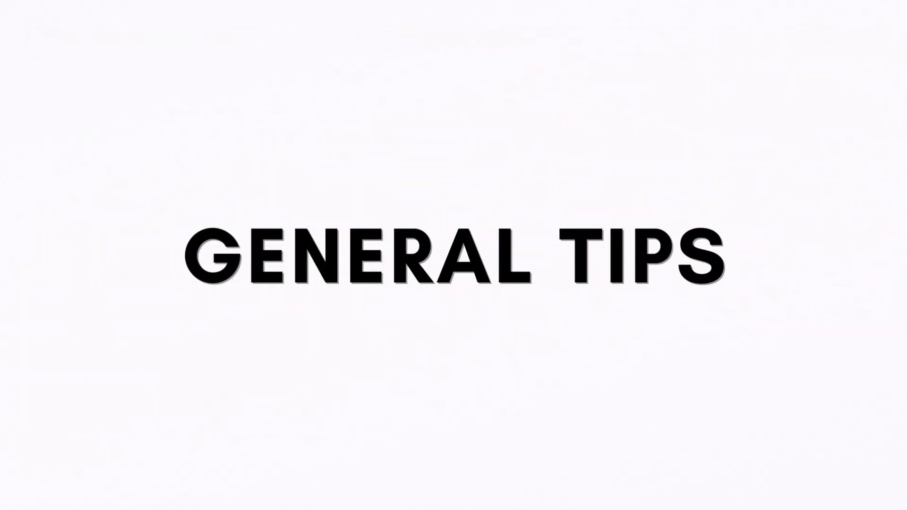